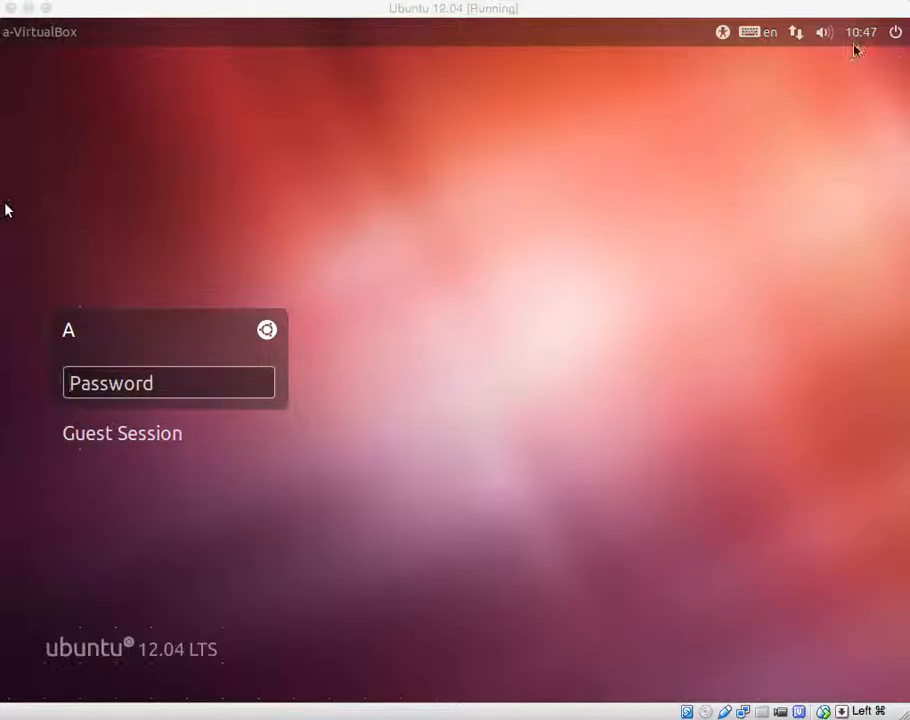
Step: Shut down the running Ubuntu 12.04 guest from its login screen
{"action": "left_click", "coordinate": [894, 36]}
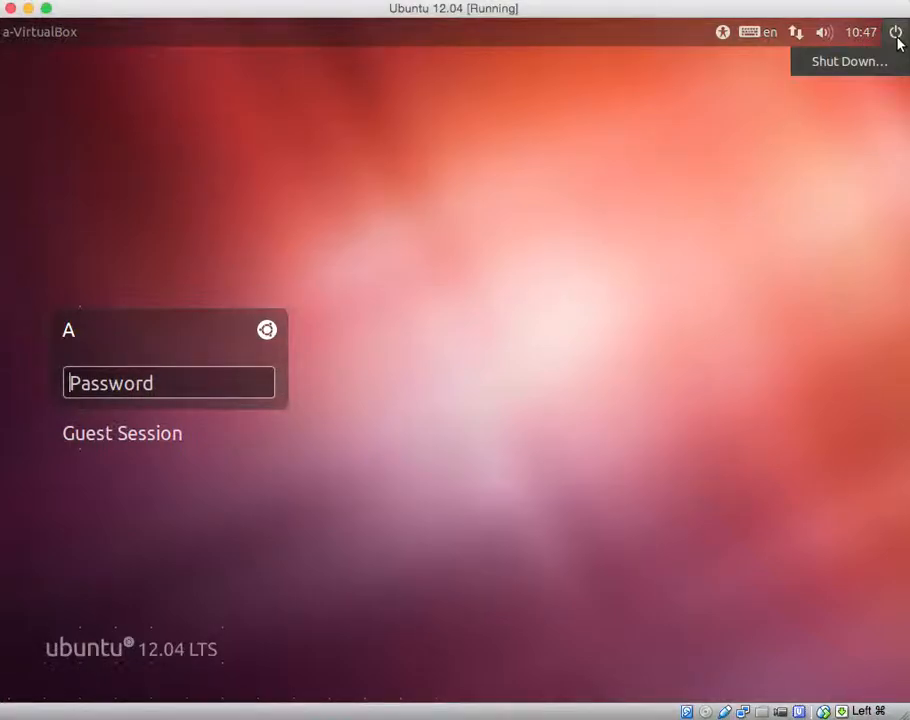
{"action": "left_click", "coordinate": [853, 70]}
{"action": "left_click", "coordinate": [664, 392]}
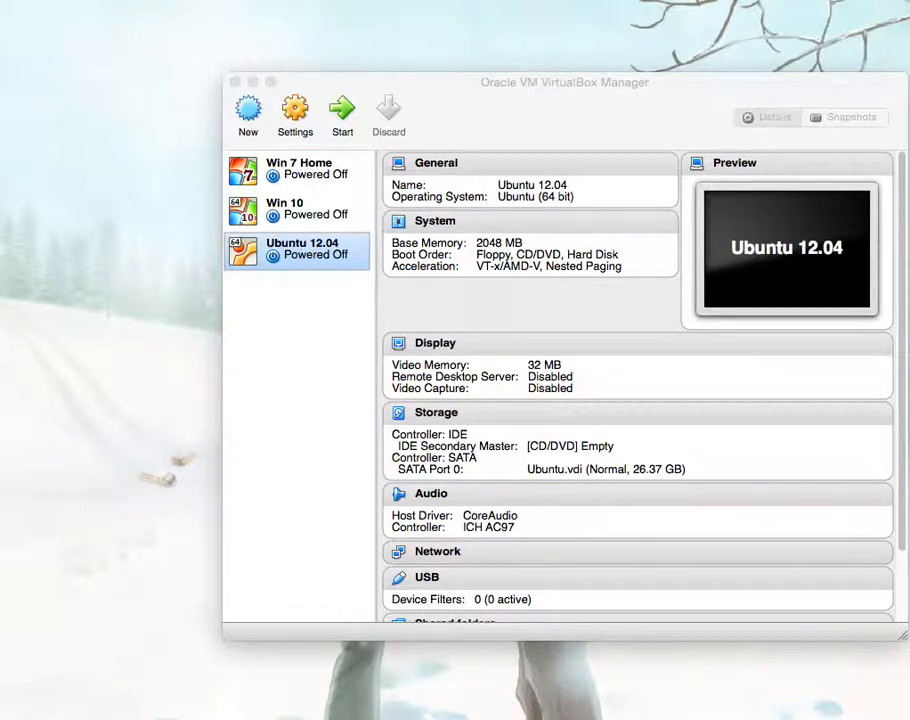
Step: Switch to Finder to check the Ubuntu.vdi file in the Ubuntu 12.04 virtual machine folder, and dismiss the window
{"action": "left_click", "coordinate": [272, 716]}
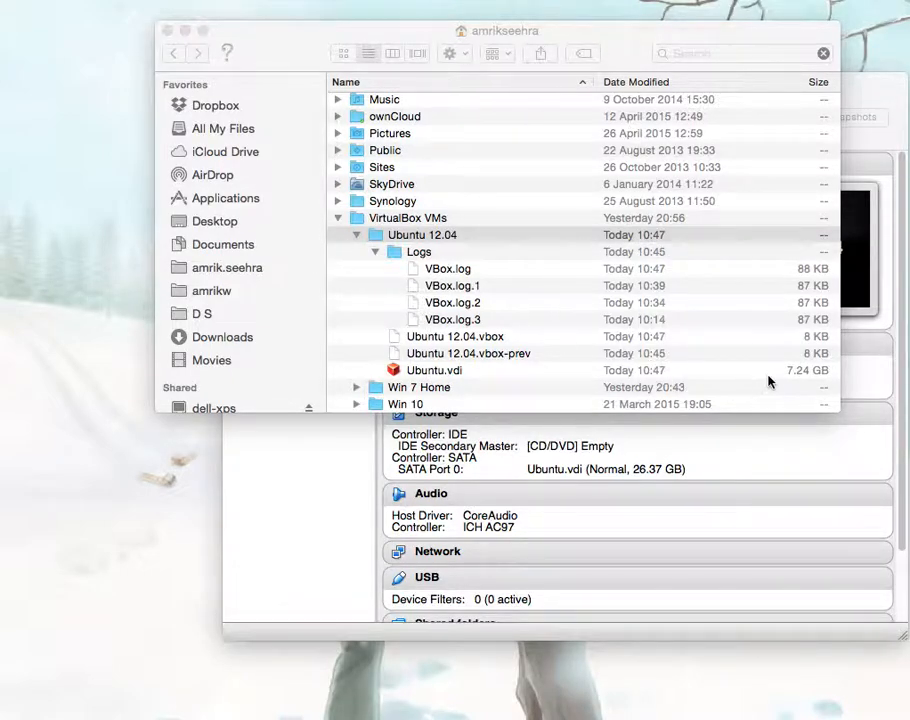
{"action": "left_click", "coordinate": [186, 32]}
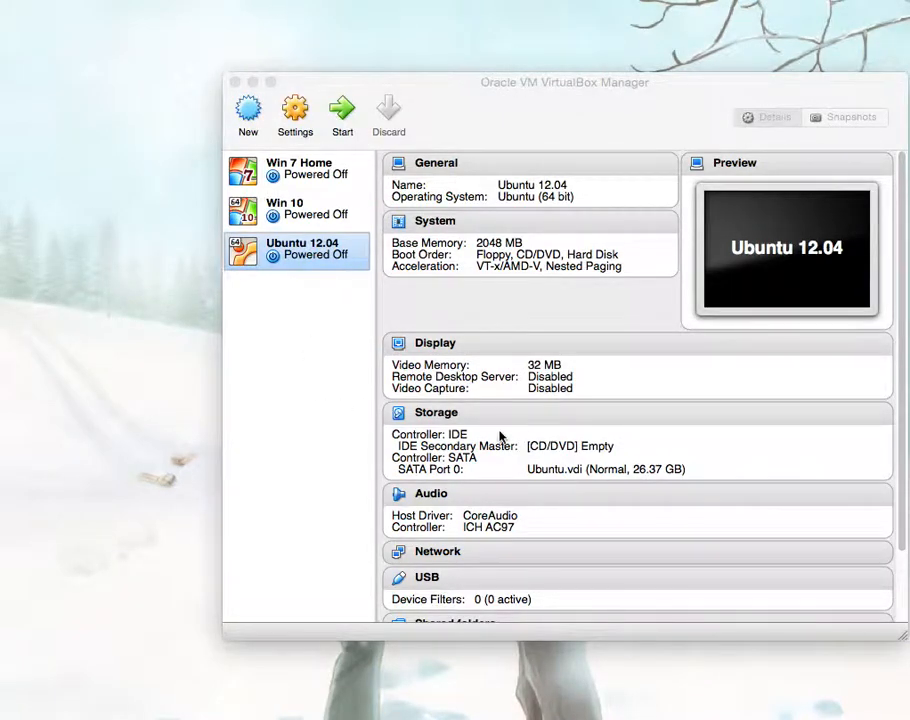
Step: Copy the file location of Ubuntu.vdi from the Ubuntu 12.04 machine's storage settings
{"action": "left_click", "coordinate": [440, 420]}
{"action": "left_click", "coordinate": [407, 310]}
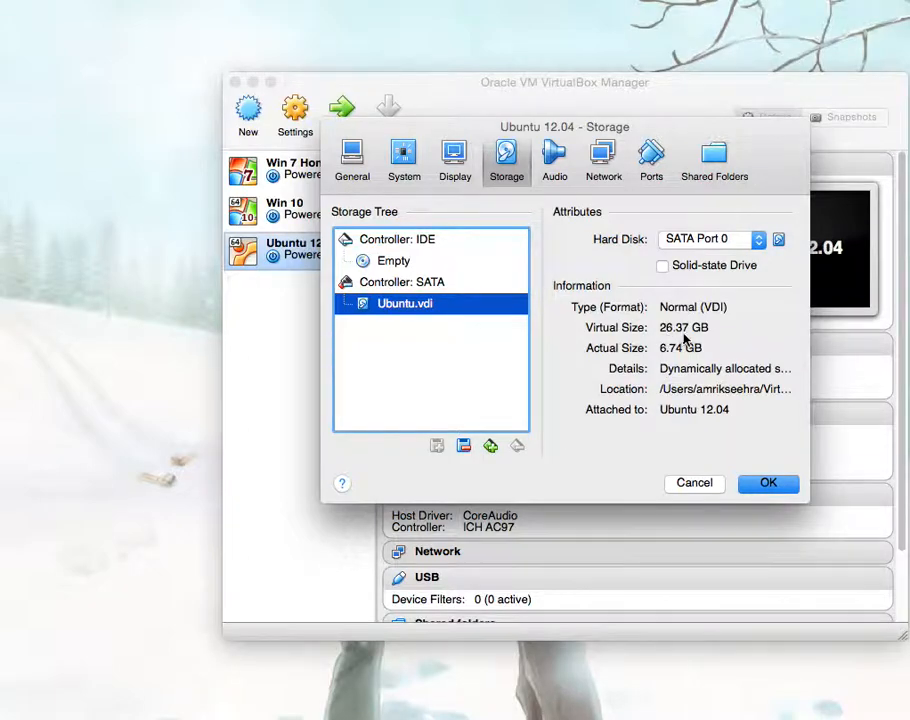
{"action": "left_click", "coordinate": [695, 393]}
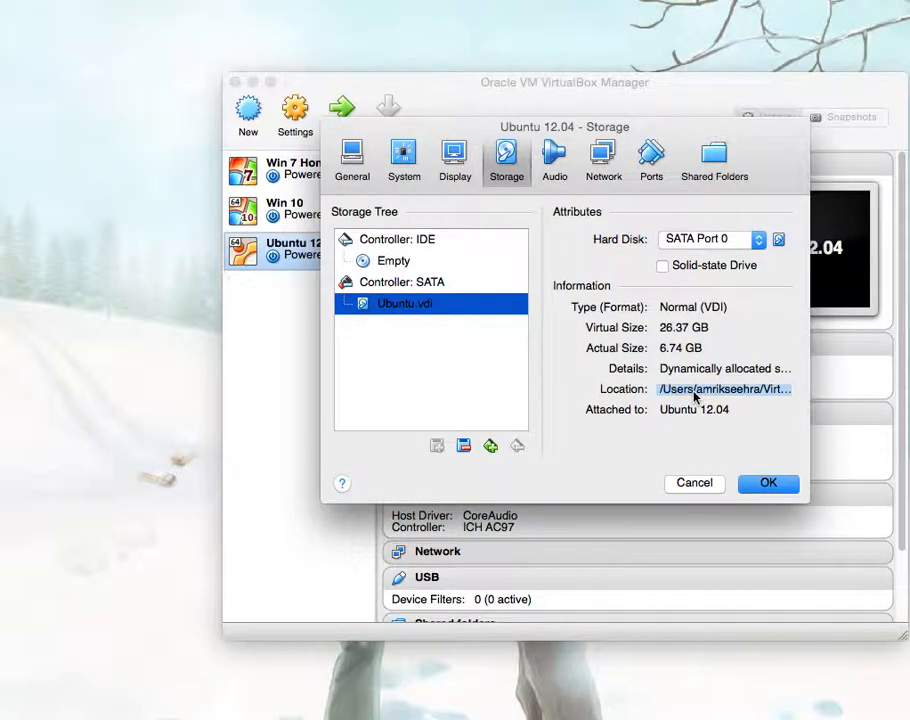
{"action": "right_click", "coordinate": [696, 396]}
{"action": "left_click", "coordinate": [736, 404]}
Step: Remove the Ubuntu.vdi attachment from the SATA controller and save the storage settings
{"action": "left_click", "coordinate": [463, 446]}
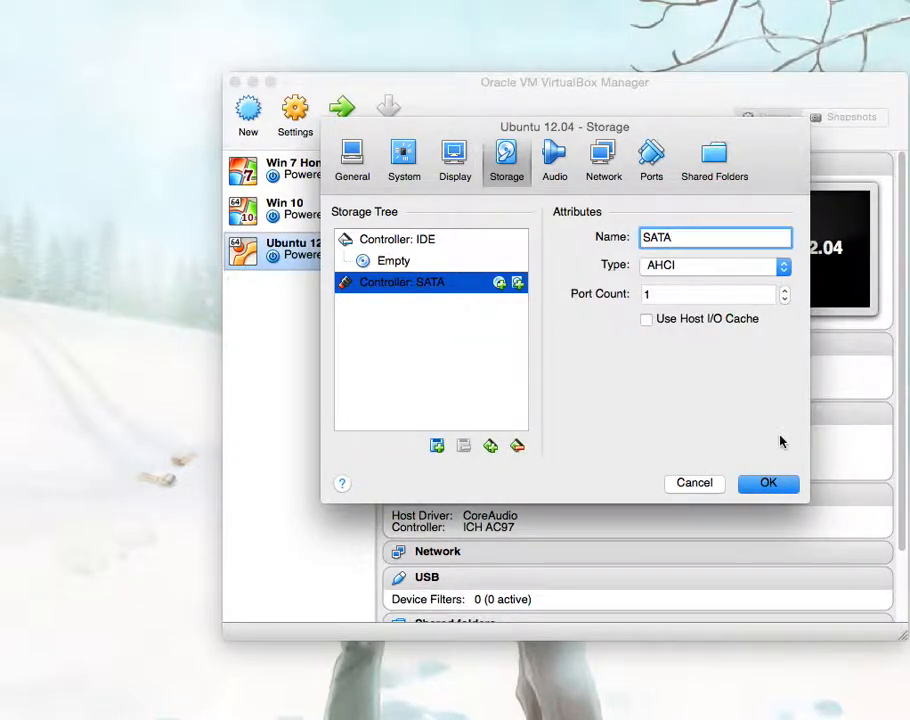
{"action": "left_click", "coordinate": [771, 486]}
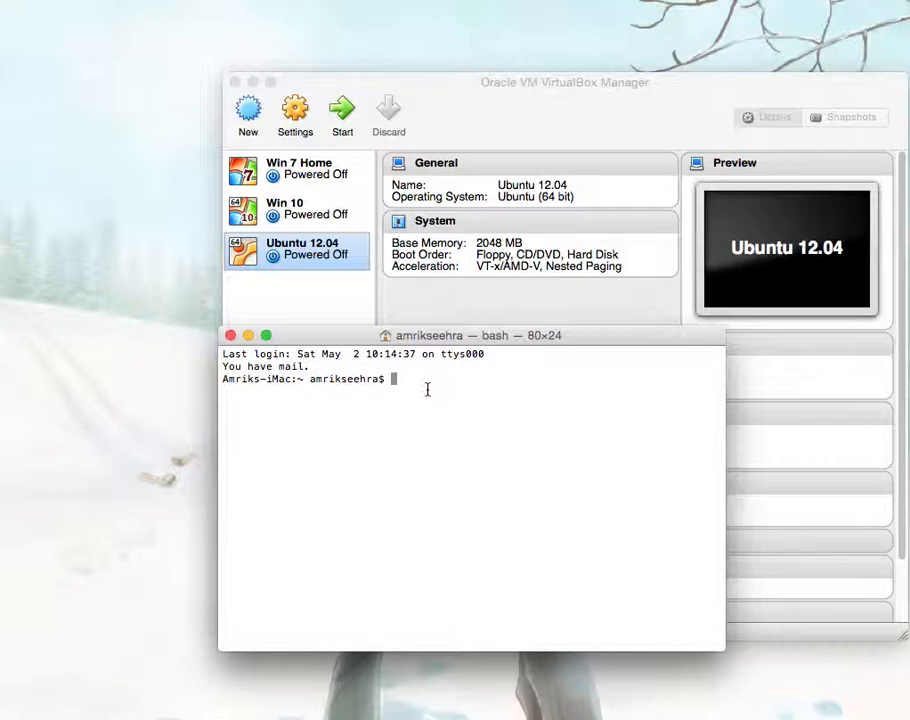
Step: In Terminal, try VBoxManage modifyhd --resize 28000 with the copied Ubuntu.vdi path unquoted
{"action": "type", "text": "VBoxManage modifyhd --"}
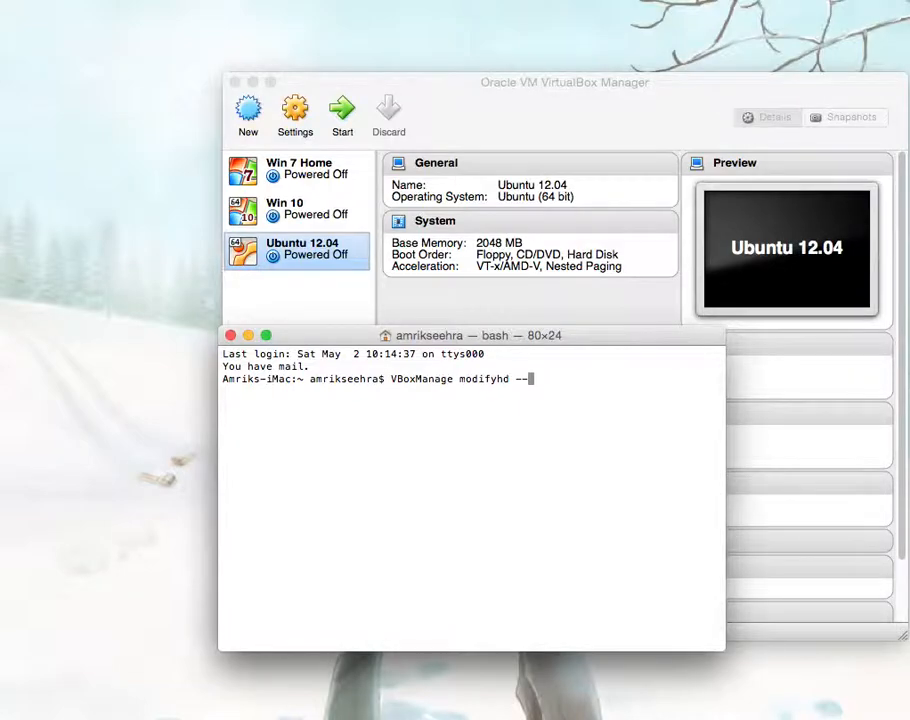
{"action": "type", "text": "resize 28000"}
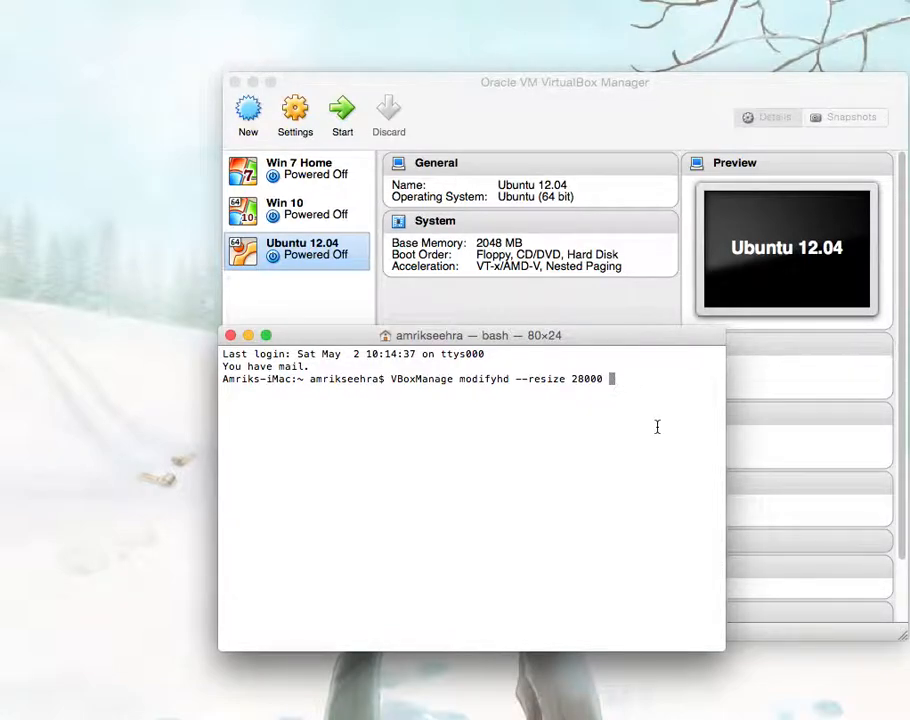
{"action": "key", "text": "super+v"}
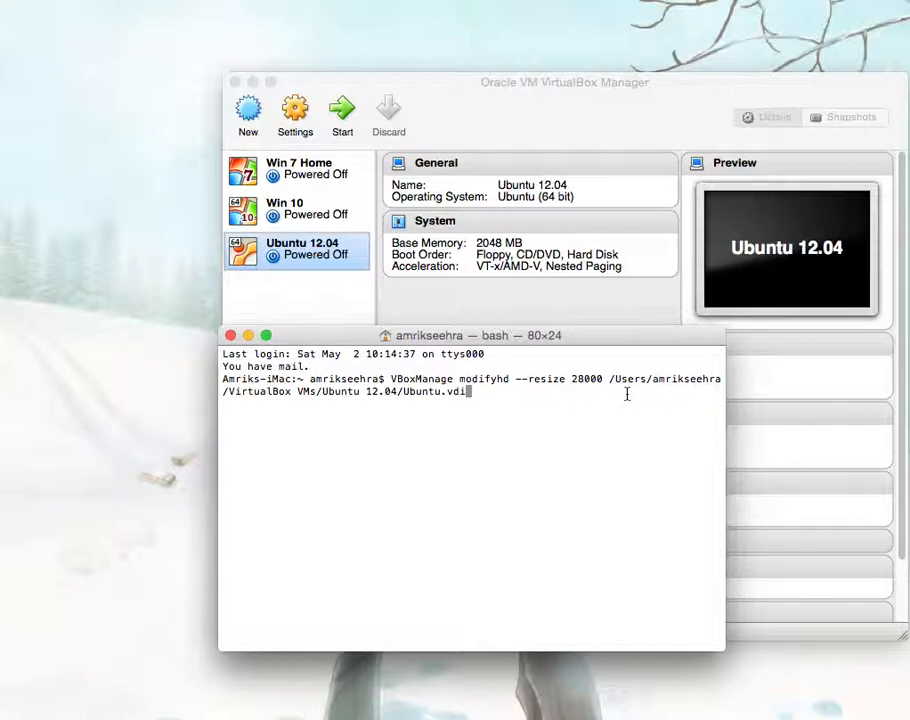
{"action": "key", "text": "Return"}
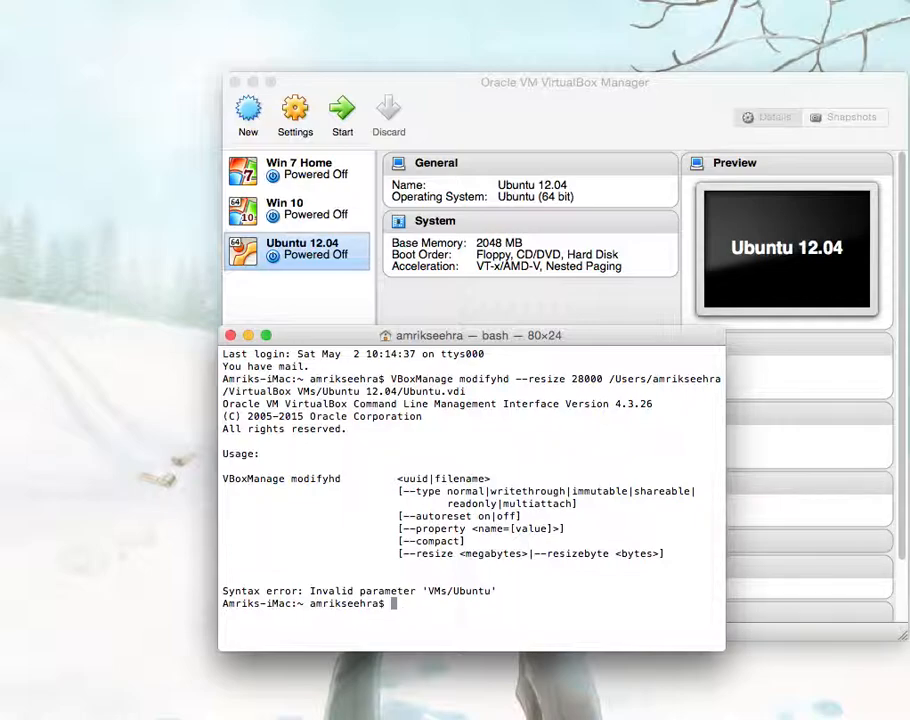
Step: Recall the resize command, enclose the full Ubuntu.vdi path in double quotes, and run it again
{"action": "key", "text": "Up"}
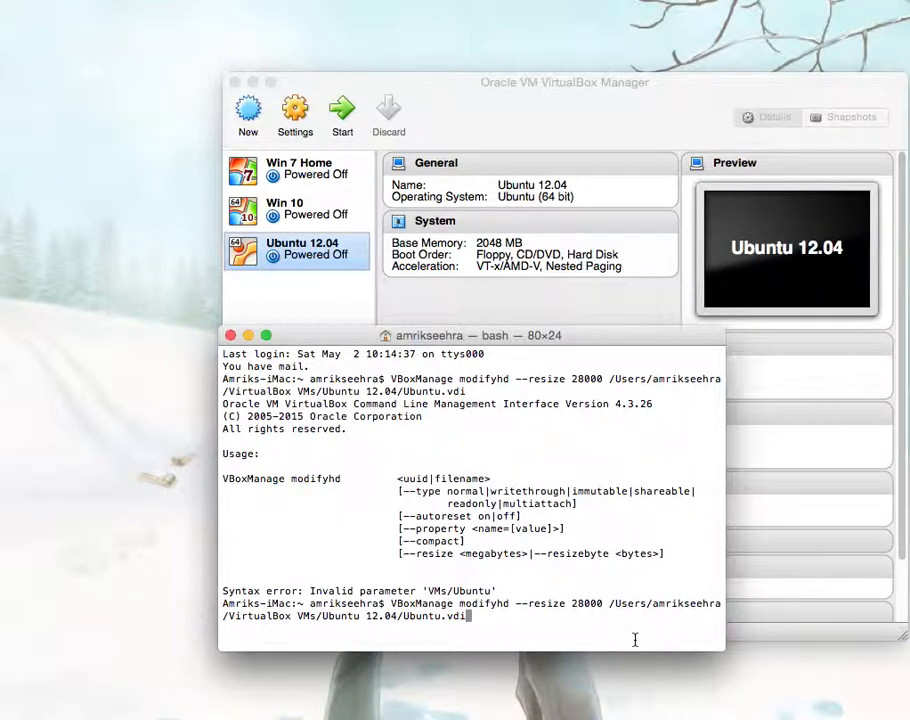
{"action": "type", "text": "\""}
{"action": "key", "text": "Left"}
{"action": "key", "text": "Left"}
{"action": "key", "text": "Left"}
{"action": "key", "text": "Left"}
{"action": "key", "text": "Left"}
{"action": "key", "text": "Left"}
{"action": "key", "text": "Left"}
{"action": "key", "text": "Left"}
{"action": "key", "text": "Left"}
{"action": "key", "text": "Left"}
{"action": "key", "text": "Left"}
{"action": "key", "text": "Left"}
{"action": "key", "text": "Left"}
{"action": "key", "text": "Left"}
{"action": "key", "text": "Left"}
{"action": "key", "text": "Left"}
{"action": "key", "text": "Left"}
{"action": "key", "text": "Left"}
{"action": "key", "text": "Left"}
{"action": "key", "text": "Left"}
{"action": "key", "text": "Left"}
{"action": "key", "text": "Left"}
{"action": "key", "text": "Left"}
{"action": "key", "text": "Left"}
{"action": "key", "text": "Left"}
{"action": "key", "text": "Left"}
{"action": "key", "text": "Left"}
{"action": "key", "text": "Left"}
{"action": "key", "text": "Left"}
{"action": "key", "text": "Left"}
{"action": "key", "text": "Left"}
{"action": "key", "text": "Left"}
{"action": "key", "text": "Left"}
{"action": "key", "text": "Left"}
{"action": "key", "text": "Left"}
{"action": "key", "text": "Left"}
{"action": "key", "text": "Left"}
{"action": "key", "text": "Left"}
{"action": "key", "text": "Left"}
{"action": "key", "text": "Left"}
{"action": "key", "text": "Left"}
{"action": "key", "text": "Left"}
{"action": "key", "text": "Left"}
{"action": "key", "text": "Left"}
{"action": "key", "text": "Left"}
{"action": "key", "text": "Left"}
{"action": "key", "text": "Left"}
{"action": "key", "text": "Left"}
{"action": "key", "text": "Left"}
{"action": "key", "text": "Left"}
{"action": "key", "text": "Left"}
{"action": "key", "text": "Left"}
{"action": "key", "text": "Left"}
{"action": "key", "text": "Left"}
{"action": "key", "text": "Left"}
{"action": "type", "text": "\""}
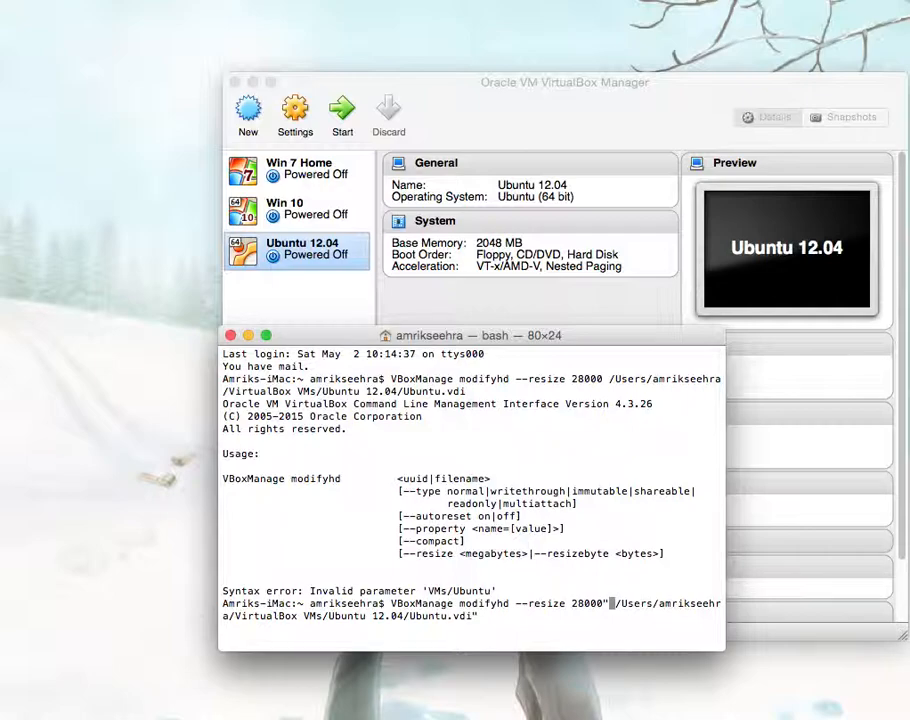
{"action": "key", "text": "BackSpace"}
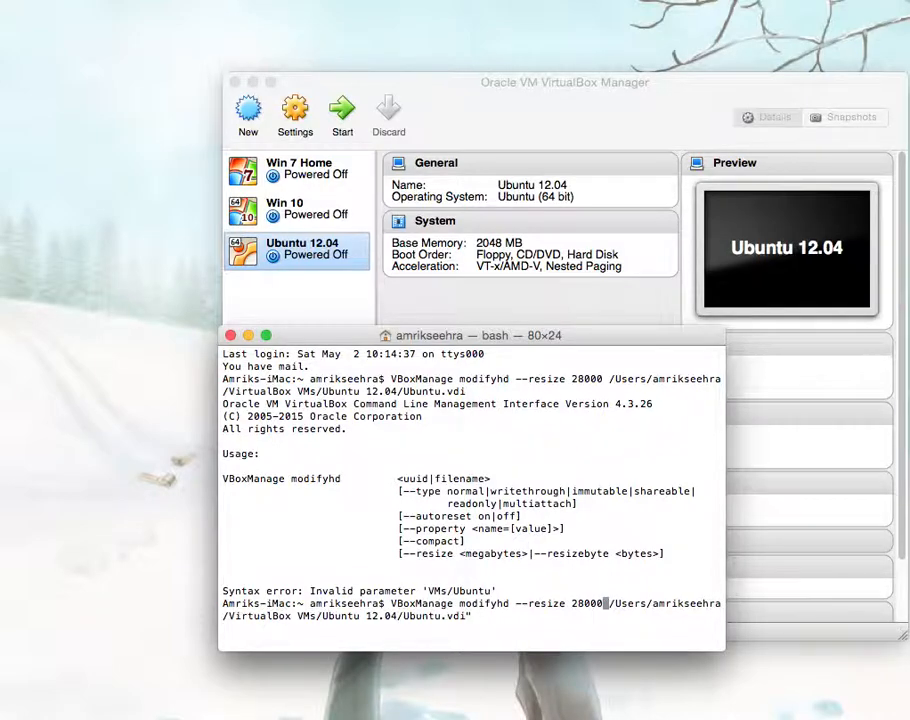
{"action": "key", "text": "Right"}
{"action": "type", "text": "\""}
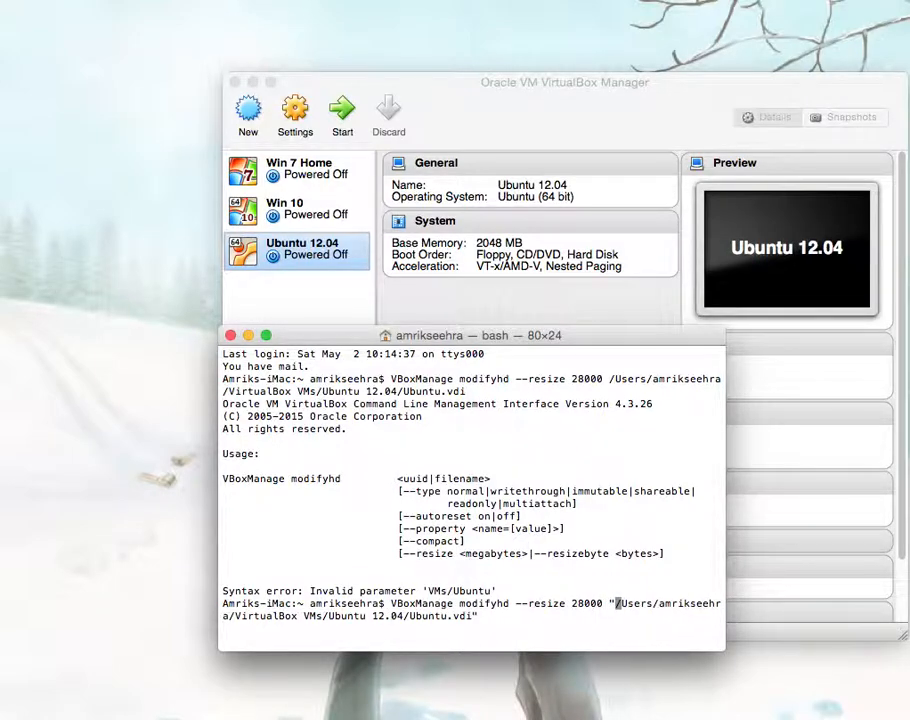
{"action": "key", "text": "Right"}
{"action": "key", "text": "Right"}
{"action": "key", "text": "Right"}
{"action": "key", "text": "Right"}
{"action": "key", "text": "Right"}
{"action": "key", "text": "Right"}
{"action": "key", "text": "Right"}
{"action": "key", "text": "Right"}
{"action": "key", "text": "Right"}
{"action": "key", "text": "Right"}
{"action": "key", "text": "Right"}
{"action": "key", "text": "Right"}
{"action": "key", "text": "Right"}
{"action": "key", "text": "Right"}
{"action": "key", "text": "Right"}
{"action": "key", "text": "Right"}
{"action": "key", "text": "Right"}
{"action": "key", "text": "Right"}
{"action": "key", "text": "Right"}
{"action": "key", "text": "Right"}
{"action": "key", "text": "Right"}
{"action": "key", "text": "Right"}
{"action": "key", "text": "Right"}
{"action": "key", "text": "Right"}
{"action": "key", "text": "Right"}
{"action": "key", "text": "Right"}
{"action": "key", "text": "Right"}
{"action": "key", "text": "Right"}
{"action": "key", "text": "Right"}
{"action": "key", "text": "Right"}
{"action": "key", "text": "Right"}
{"action": "key", "text": "Right"}
{"action": "key", "text": "Right"}
{"action": "key", "text": "Right"}
{"action": "key", "text": "Right"}
{"action": "key", "text": "Right"}
{"action": "key", "text": "Right"}
{"action": "key", "text": "Right"}
{"action": "key", "text": "Right"}
{"action": "key", "text": "Right"}
{"action": "key", "text": "Right"}
{"action": "key", "text": "Right"}
{"action": "key", "text": "Right"}
{"action": "key", "text": "Right"}
{"action": "key", "text": "Right"}
{"action": "key", "text": "Right"}
{"action": "key", "text": "Right"}
{"action": "key", "text": "Right"}
{"action": "key", "text": "Right"}
{"action": "key", "text": "Right"}
{"action": "key", "text": "Return"}
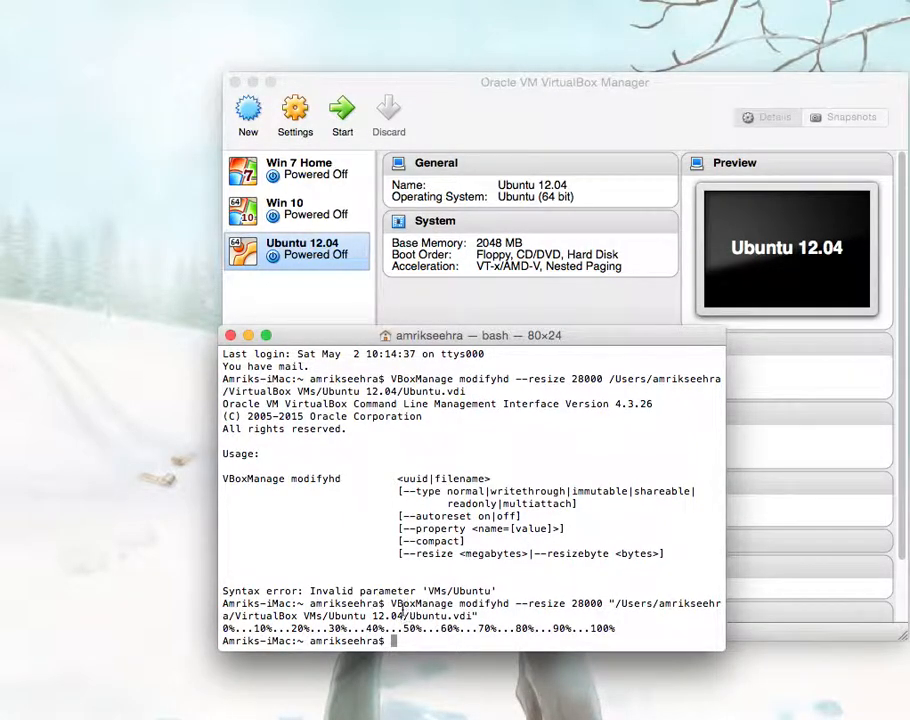
Step: Examine the parts of the executed resize command, including the quotation marks around the disk path
{"action": "left_click_drag", "start_coordinate": [398, 604], "coordinate": [611, 604]}
{"action": "left_click", "coordinate": [616, 604]}
{"action": "left_click_drag", "start_coordinate": [620, 604], "coordinate": [670, 606]}
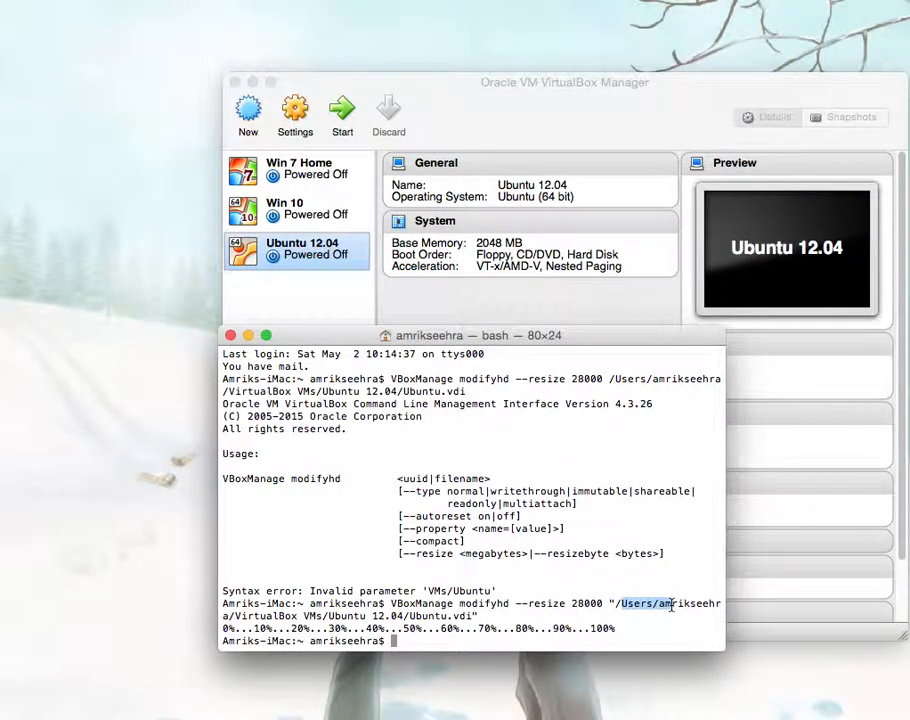
{"action": "left_click", "coordinate": [469, 620]}
{"action": "mouse_move", "coordinate": [469, 620]}
{"action": "left_mouse_down"}
{"action": "mouse_move", "coordinate": [449, 617]}
{"action": "mouse_move", "coordinate": [469, 617]}
{"action": "left_mouse_up"}
{"action": "left_click", "coordinate": [481, 618]}
{"action": "left_click", "coordinate": [493, 617]}
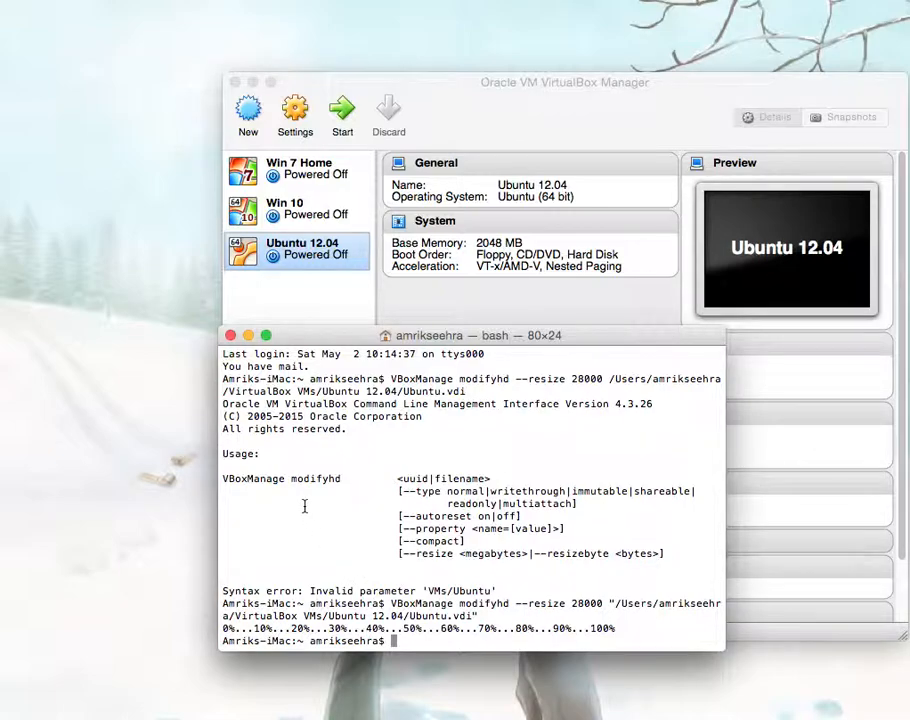
Step: Minimise Terminal and attach the existing Ubuntu.vdi disk to the Ubuntu 12.04 machine's SATA controller, saving the settings
{"action": "left_click", "coordinate": [249, 337]}
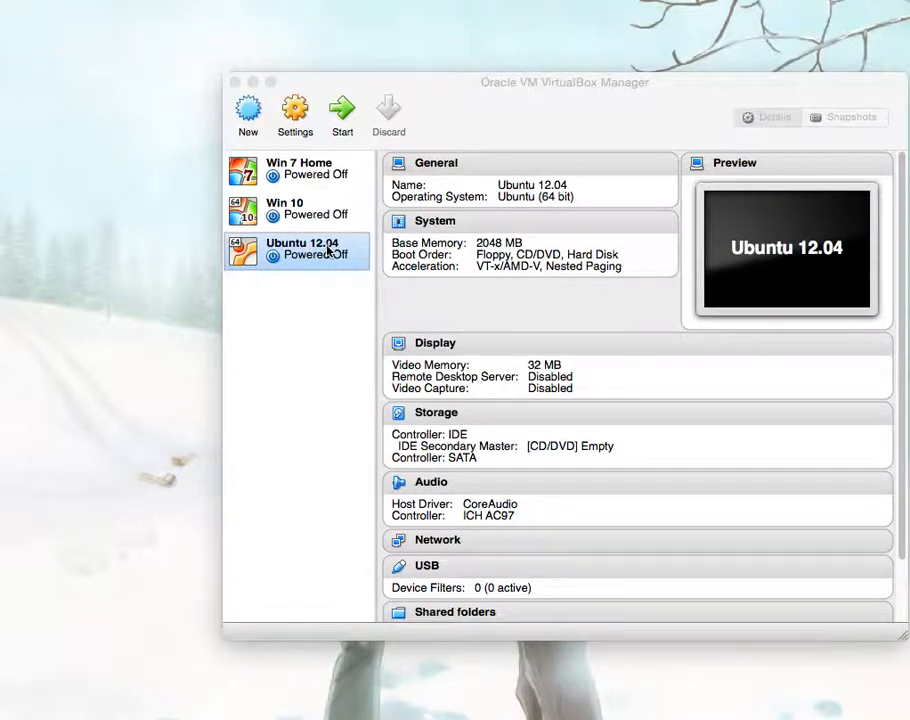
{"action": "left_click", "coordinate": [424, 416]}
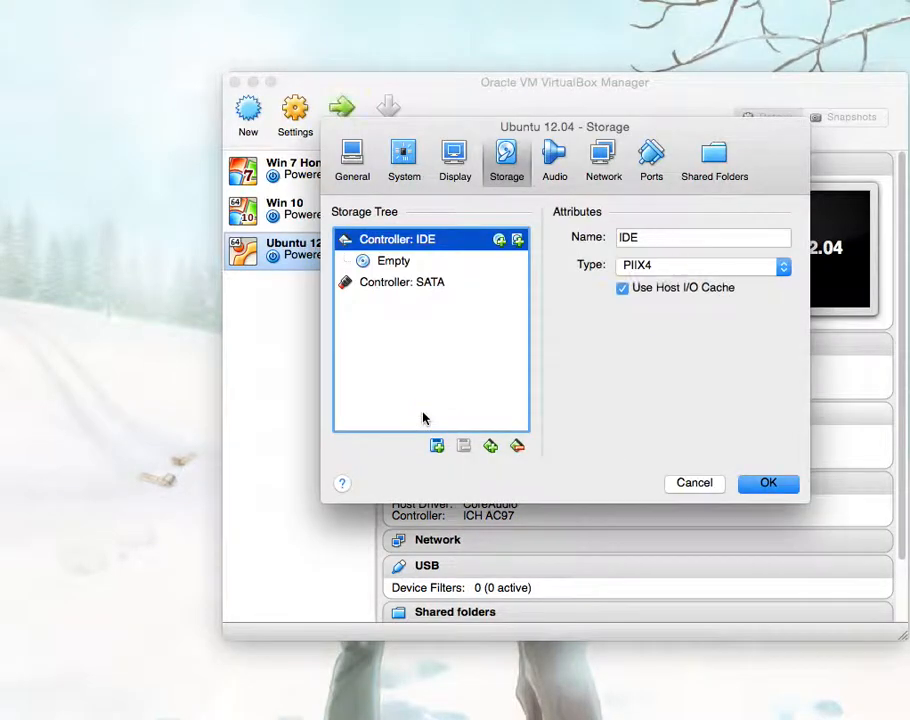
{"action": "left_click", "coordinate": [418, 287]}
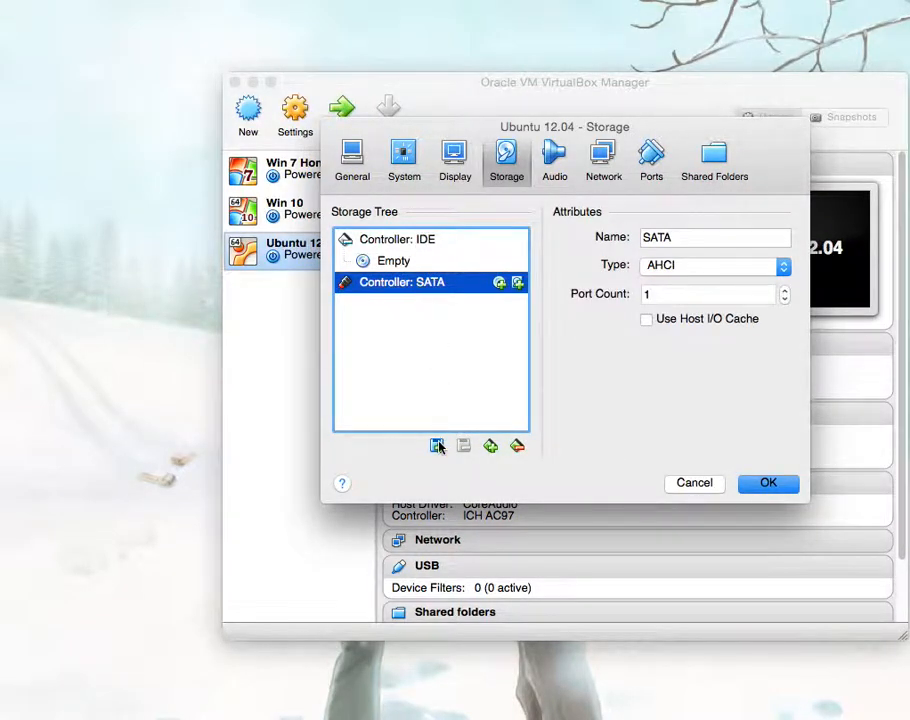
{"action": "left_click", "coordinate": [436, 447]}
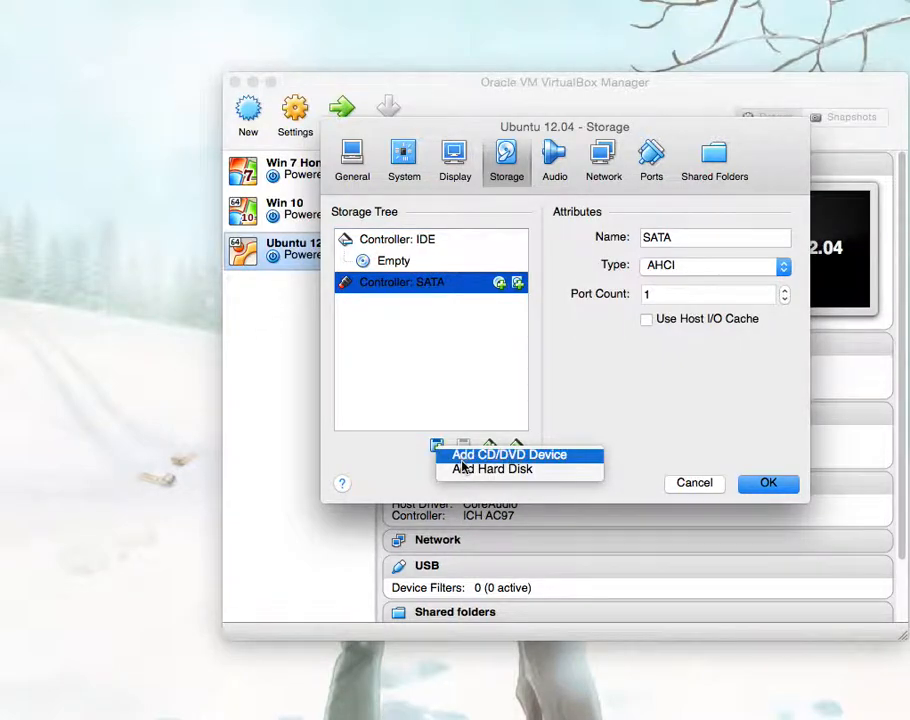
{"action": "left_click", "coordinate": [464, 469]}
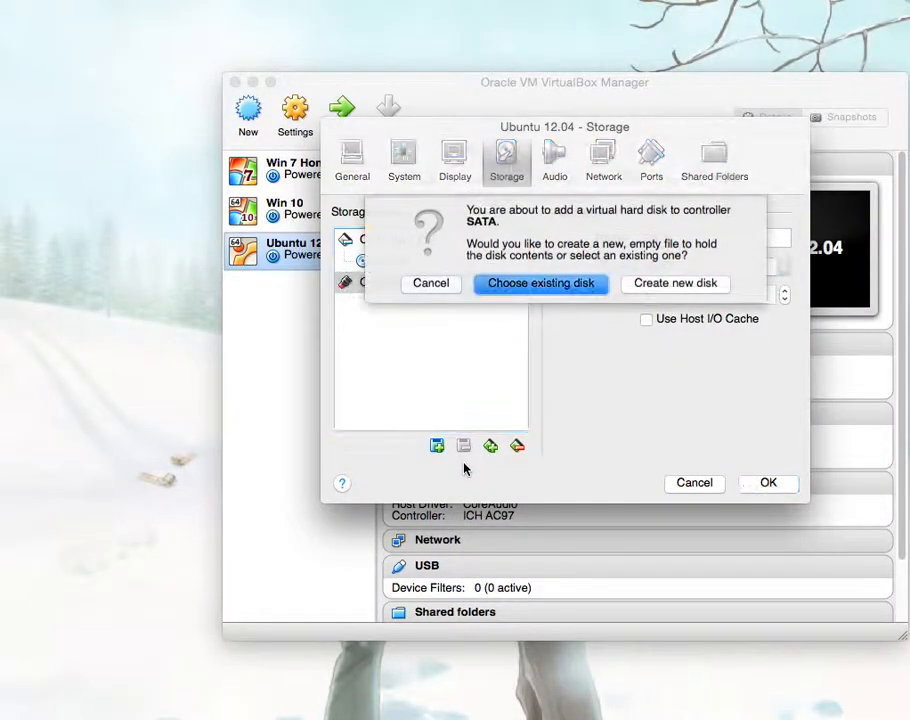
{"action": "left_click", "coordinate": [515, 286]}
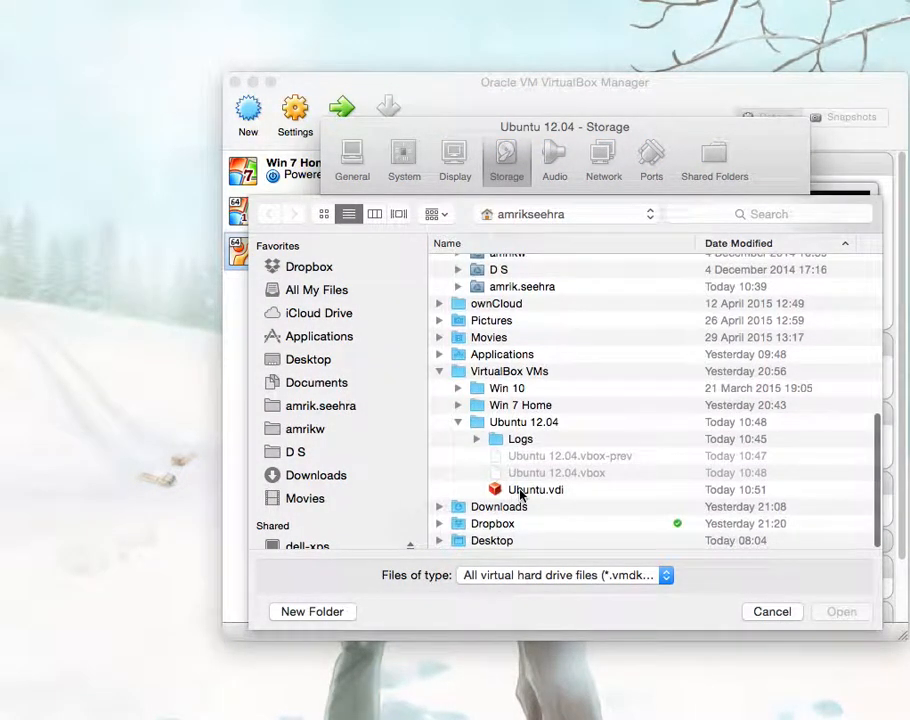
{"action": "left_click", "coordinate": [516, 490]}
{"action": "left_click", "coordinate": [843, 613]}
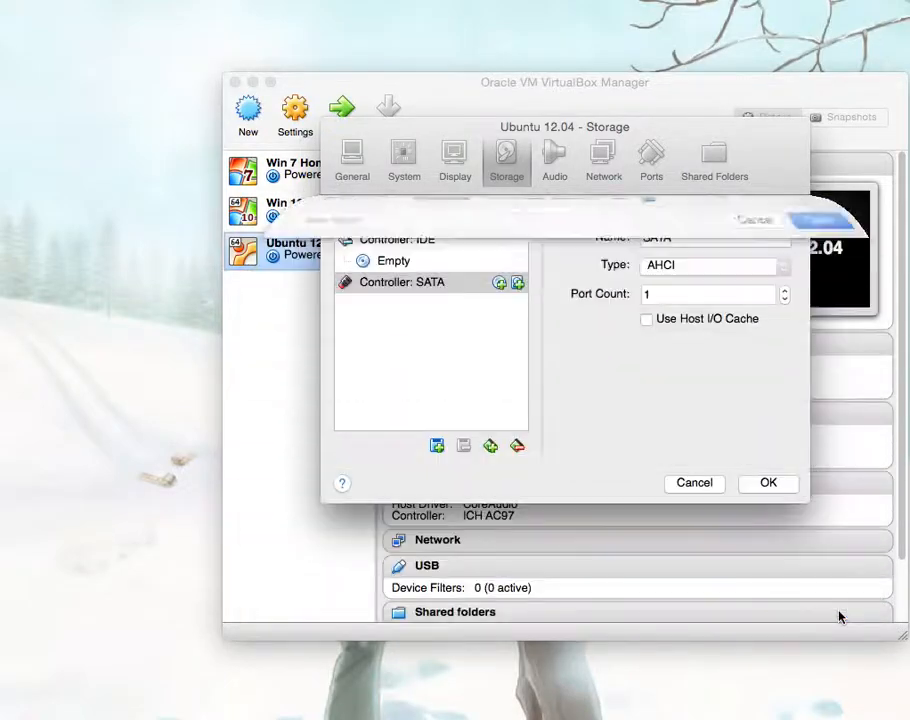
{"action": "left_click", "coordinate": [767, 483]}
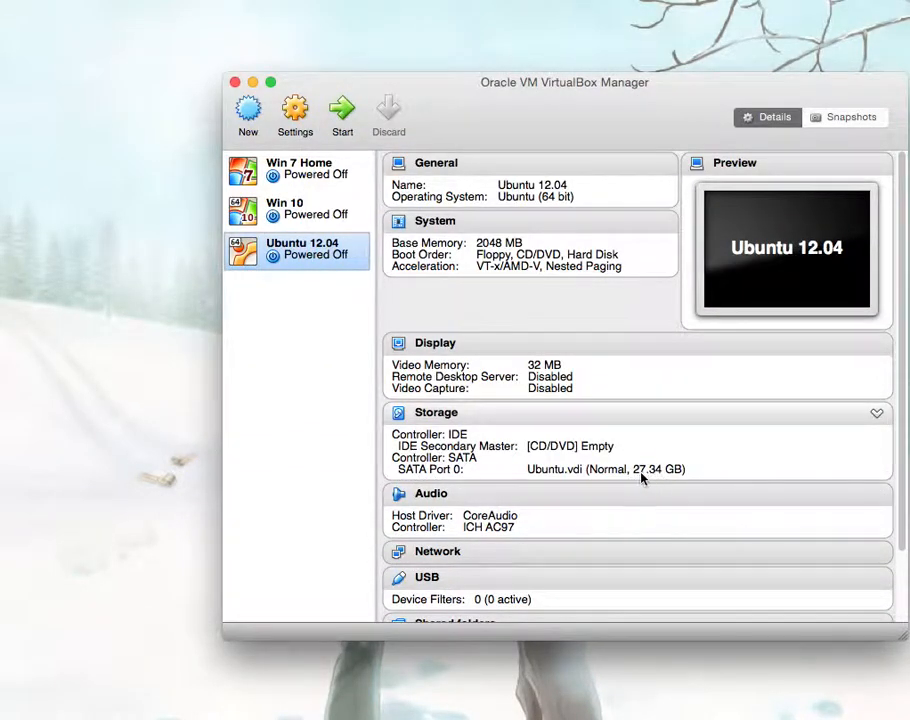
Step: Check the virtual size of Ubuntu.vdi in the machine's storage settings
{"action": "left_click", "coordinate": [425, 414]}
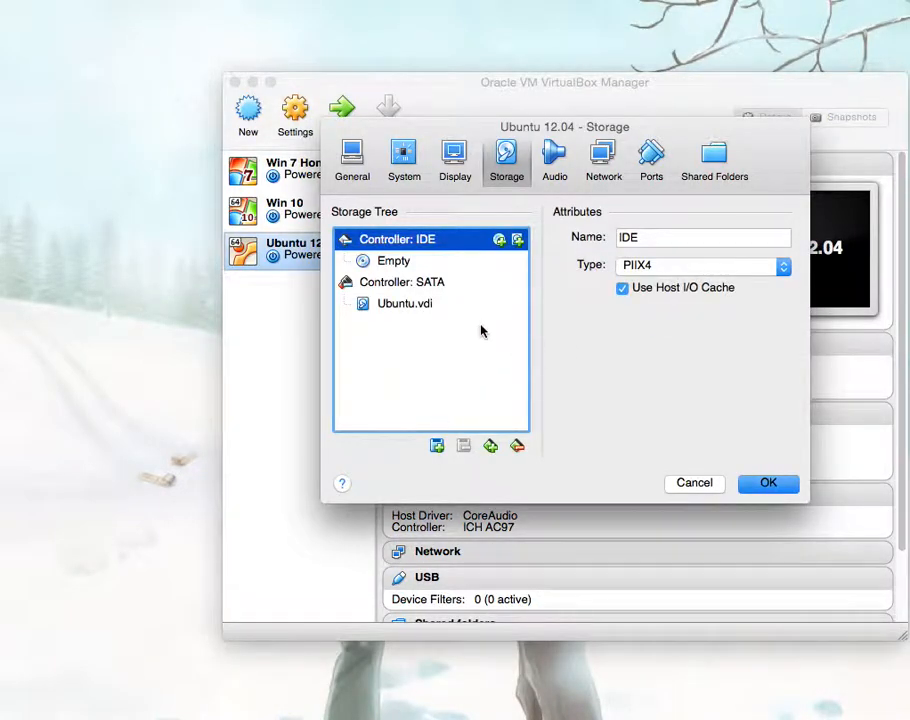
{"action": "left_click", "coordinate": [406, 304]}
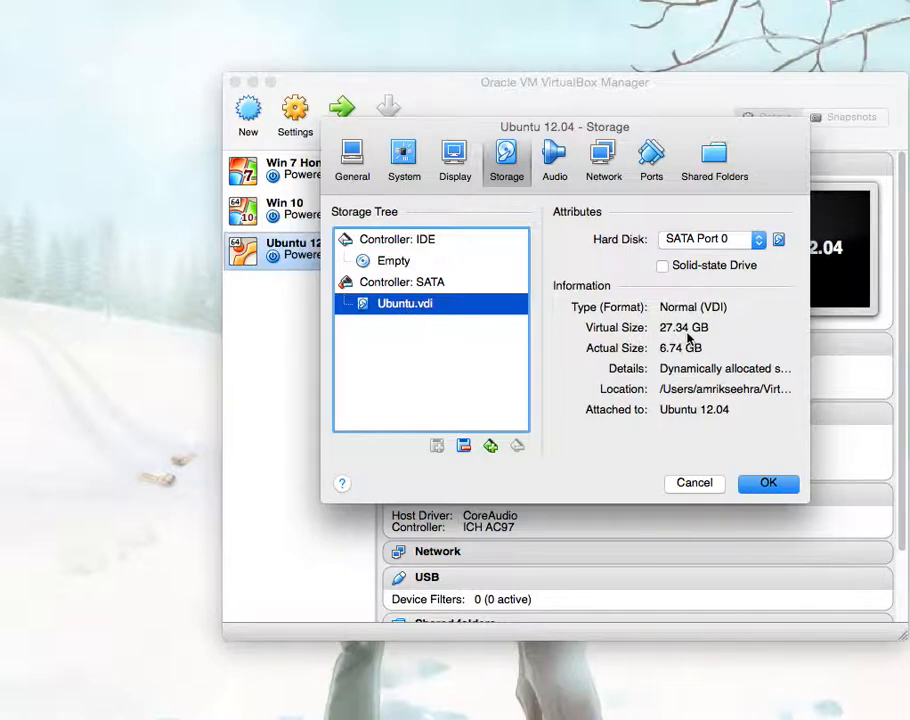
{"action": "left_click", "coordinate": [755, 486]}
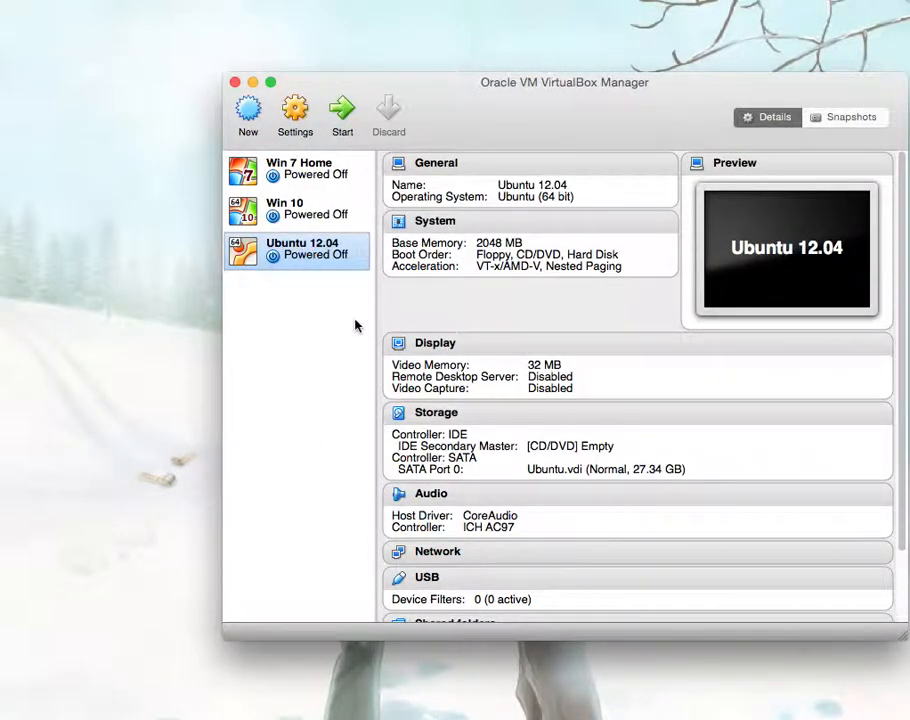
Step: Detach Ubuntu.vdi from the Ubuntu 12.04 machine's SATA controller again and save the storage settings
{"action": "left_click", "coordinate": [434, 411]}
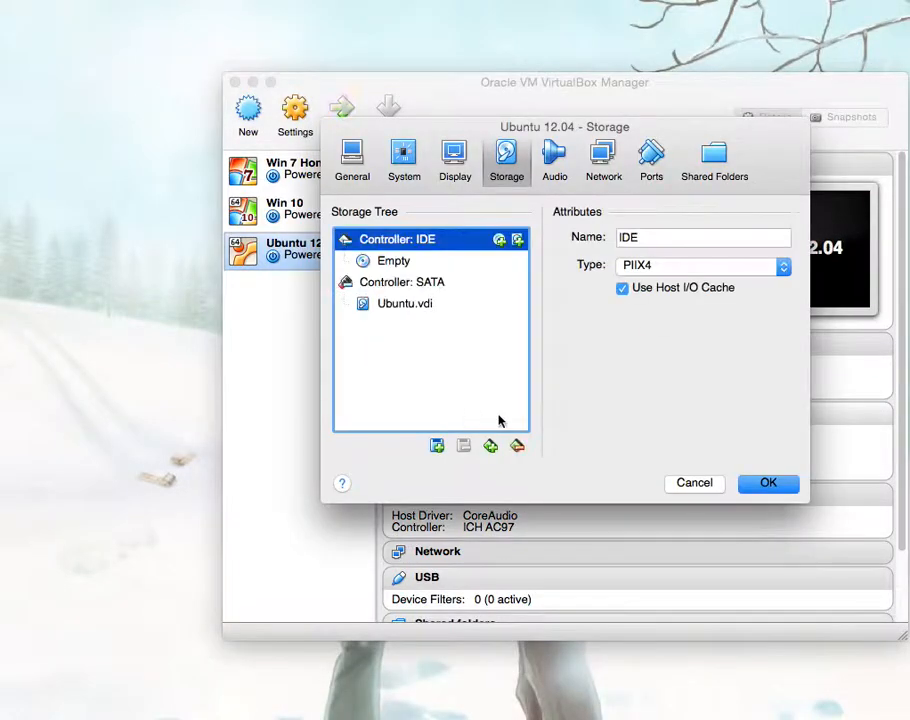
{"action": "left_click", "coordinate": [396, 303]}
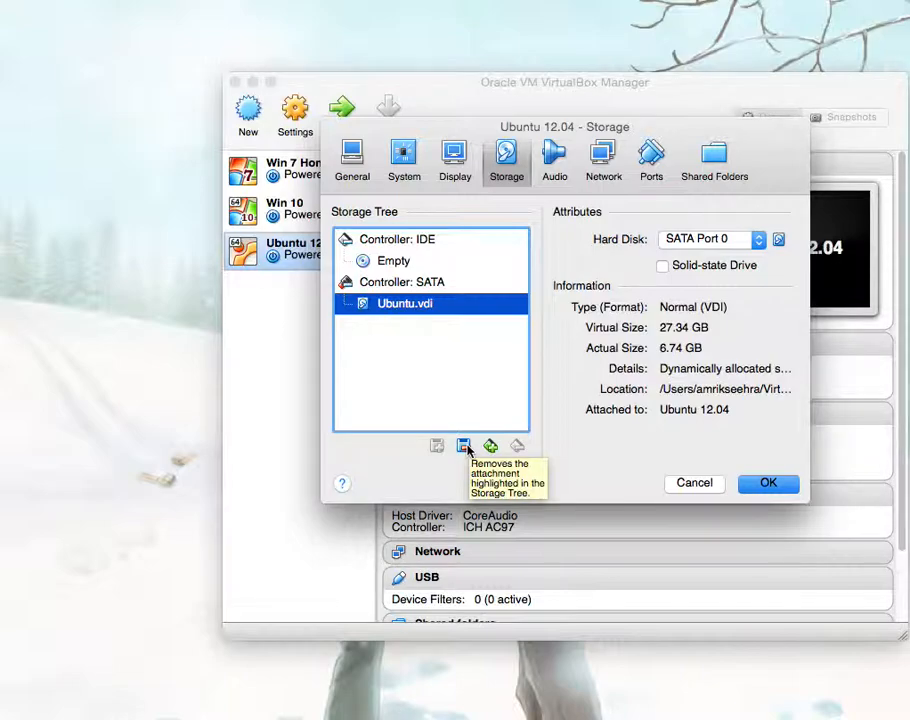
{"action": "right_click", "coordinate": [443, 312]}
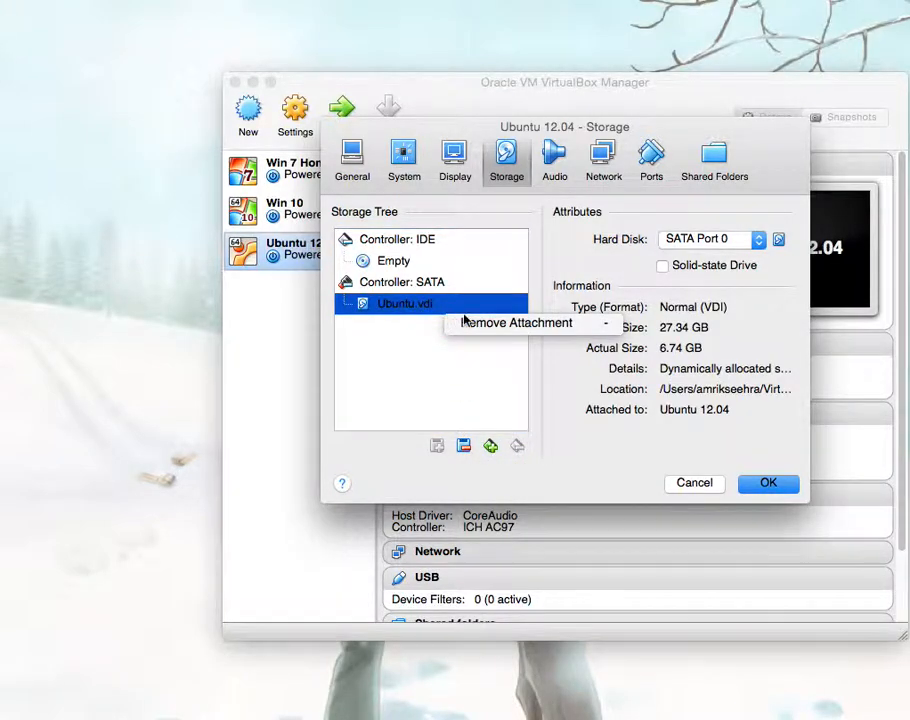
{"action": "left_click", "coordinate": [470, 322]}
{"action": "left_click", "coordinate": [768, 483]}
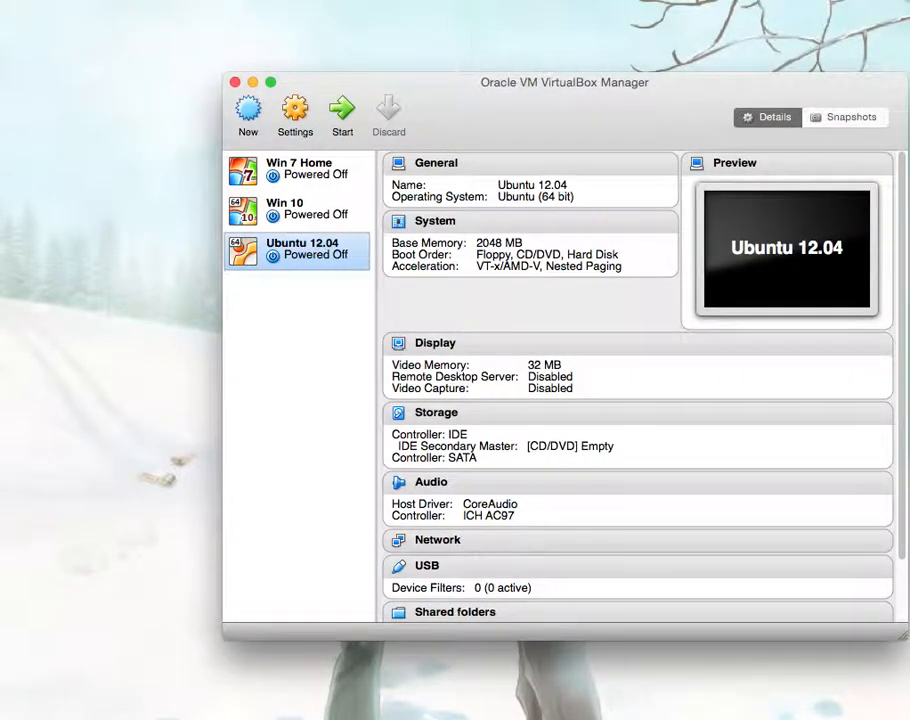
Step: Switch to Terminal, recall the last VBoxManage resize command, change the size to 30000, run it, and minimise Terminal
{"action": "left_click", "coordinate": [905, 716]}
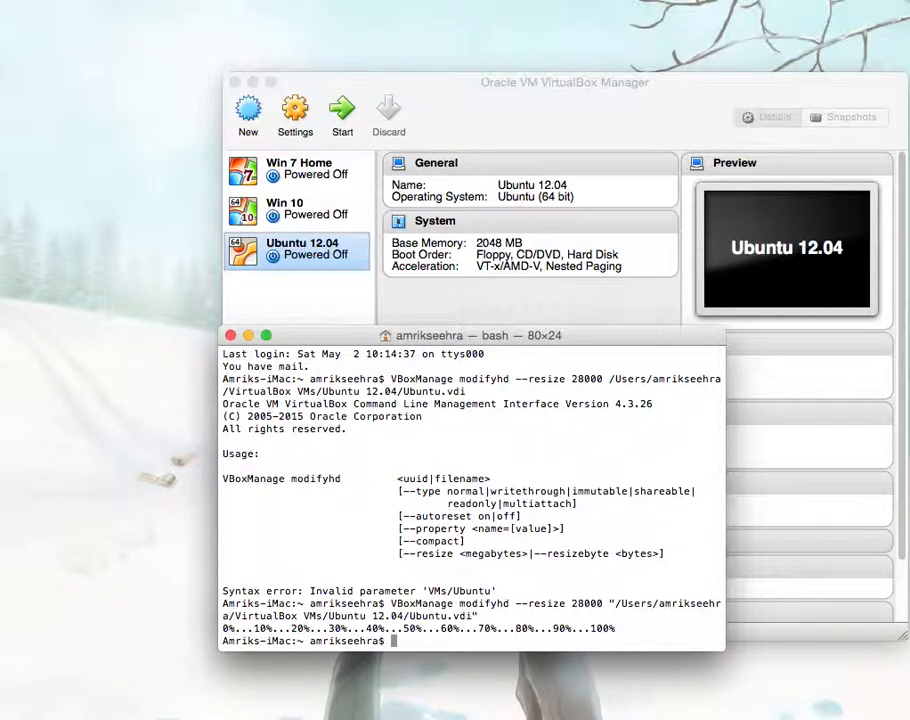
{"action": "key", "text": "Up"}
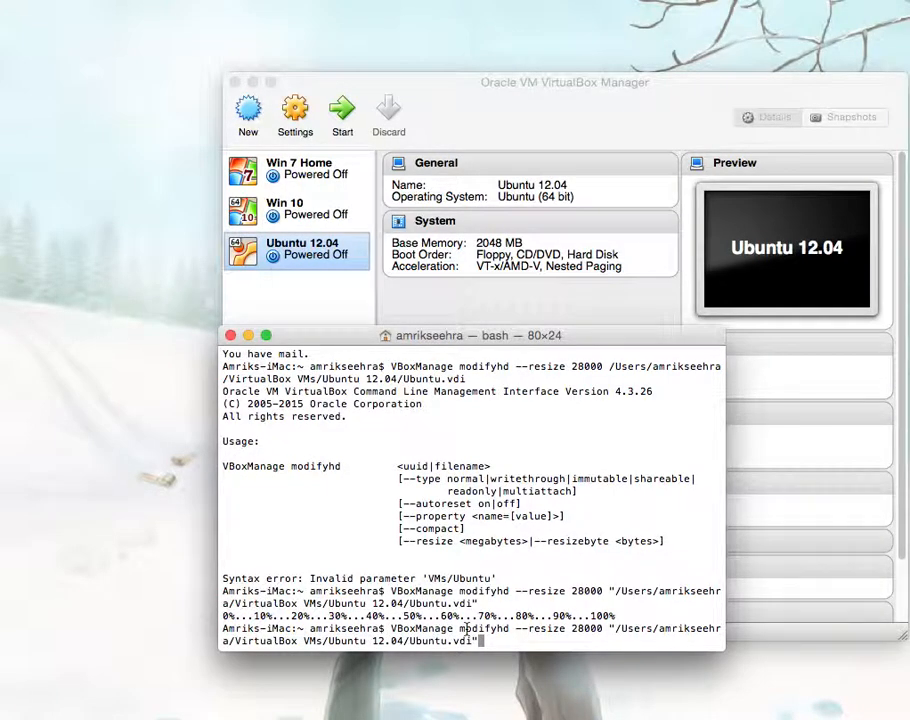
{"action": "key", "text": "Left"}
{"action": "key", "text": "Left"}
{"action": "key", "text": "Left"}
{"action": "key", "text": "Left"}
{"action": "key", "text": "Left"}
{"action": "key", "text": "Left"}
{"action": "key", "text": "Left"}
{"action": "key", "text": "Left"}
{"action": "key", "text": "Left"}
{"action": "key", "text": "Left"}
{"action": "key", "text": "Left"}
{"action": "key", "text": "Left"}
{"action": "key", "text": "Left"}
{"action": "key", "text": "Left"}
{"action": "key", "text": "Left"}
{"action": "key", "text": "Left"}
{"action": "key", "text": "Left"}
{"action": "key", "text": "Left"}
{"action": "key", "text": "Left"}
{"action": "key", "text": "Left"}
{"action": "key", "text": "Left"}
{"action": "key", "text": "Left"}
{"action": "key", "text": "Left"}
{"action": "key", "text": "Left"}
{"action": "key", "text": "Left"}
{"action": "key", "text": "Left"}
{"action": "key", "text": "Left"}
{"action": "key", "text": "Left"}
{"action": "key", "text": "Left"}
{"action": "key", "text": "Left"}
{"action": "key", "text": "Left"}
{"action": "key", "text": "Left"}
{"action": "key", "text": "Left"}
{"action": "key", "text": "Left"}
{"action": "key", "text": "Left"}
{"action": "key", "text": "Left"}
{"action": "key", "text": "Left"}
{"action": "key", "text": "Left"}
{"action": "key", "text": "Left"}
{"action": "key", "text": "Left"}
{"action": "key", "text": "Left"}
{"action": "key", "text": "Left"}
{"action": "key", "text": "Left"}
{"action": "key", "text": "Left"}
{"action": "key", "text": "Left"}
{"action": "key", "text": "Left"}
{"action": "key", "text": "Left"}
{"action": "key", "text": "Left"}
{"action": "key", "text": "Left"}
{"action": "key", "text": "Left"}
{"action": "key", "text": "BackSpace"}
{"action": "key", "text": "BackSpace"}
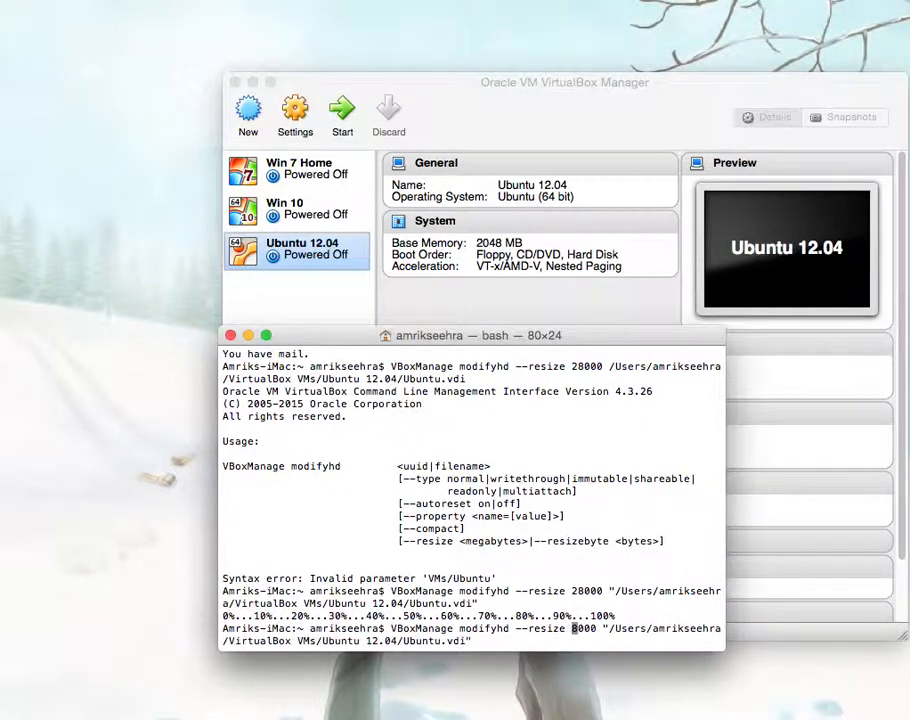
{"action": "type", "text": "30"}
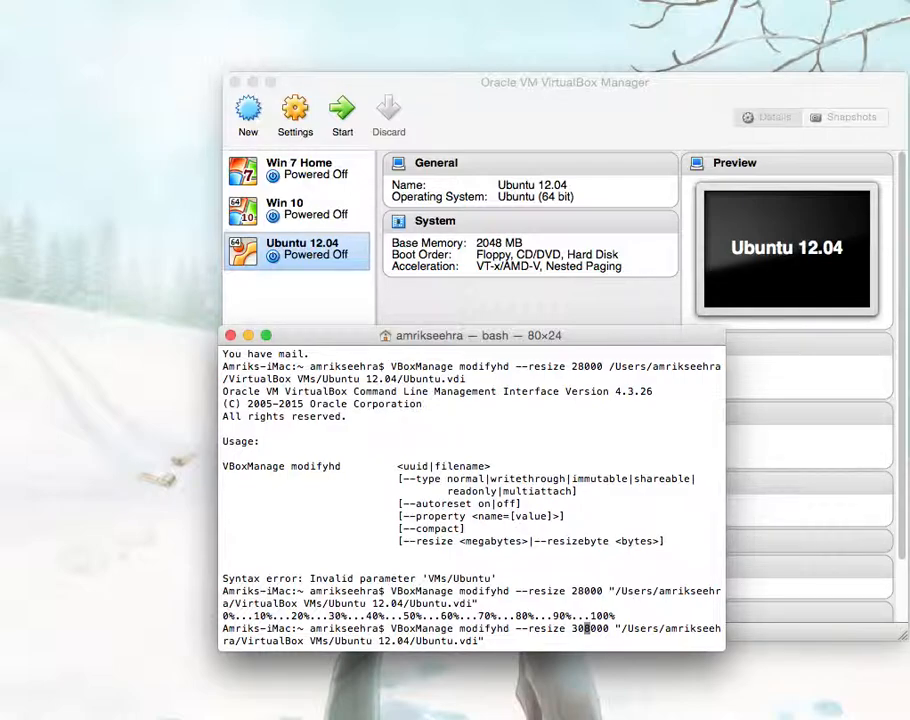
{"action": "key", "text": "Right"}
{"action": "key", "text": "BackSpace"}
{"action": "key", "text": "Right"}
{"action": "key", "text": "Right"}
{"action": "key", "text": "Right"}
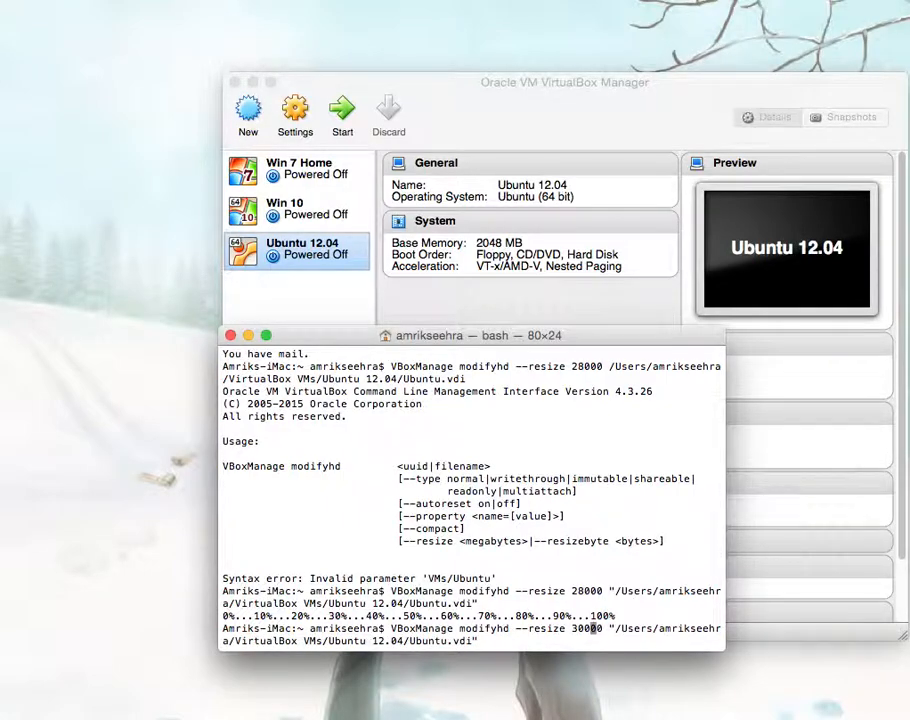
{"action": "key", "text": "Right"}
{"action": "key", "text": "Right"}
{"action": "key", "text": "Right"}
{"action": "key", "text": "Right"}
{"action": "key", "text": "Right"}
{"action": "key", "text": "Right"}
{"action": "key", "text": "Right"}
{"action": "key", "text": "Right"}
{"action": "key", "text": "Right"}
{"action": "key", "text": "Right"}
{"action": "key", "text": "Right"}
{"action": "key", "text": "Right"}
{"action": "key", "text": "Right"}
{"action": "key", "text": "Right"}
{"action": "key", "text": "Right"}
{"action": "key", "text": "Right"}
{"action": "key", "text": "Right"}
{"action": "key", "text": "Right"}
{"action": "key", "text": "Right"}
{"action": "key", "text": "Right"}
{"action": "key", "text": "Right"}
{"action": "key", "text": "Right"}
{"action": "key", "text": "Right"}
{"action": "key", "text": "Right"}
{"action": "key", "text": "Right"}
{"action": "key", "text": "Right"}
{"action": "key", "text": "Right"}
{"action": "key", "text": "Right"}
{"action": "key", "text": "Right"}
{"action": "key", "text": "Right"}
{"action": "key", "text": "Right"}
{"action": "key", "text": "Right"}
{"action": "key", "text": "Right"}
{"action": "key", "text": "Right"}
{"action": "key", "text": "Right"}
{"action": "key", "text": "Right"}
{"action": "key", "text": "Right"}
{"action": "key", "text": "Right"}
{"action": "key", "text": "Right"}
{"action": "key", "text": "Right"}
{"action": "key", "text": "Right"}
{"action": "key", "text": "Right"}
{"action": "key", "text": "Right"}
{"action": "key", "text": "Right"}
{"action": "key", "text": "Right"}
{"action": "key", "text": "Right"}
{"action": "key", "text": "Right"}
{"action": "key", "text": "Right"}
{"action": "key", "text": "Right"}
{"action": "key", "text": "Right"}
{"action": "key", "text": "Return"}
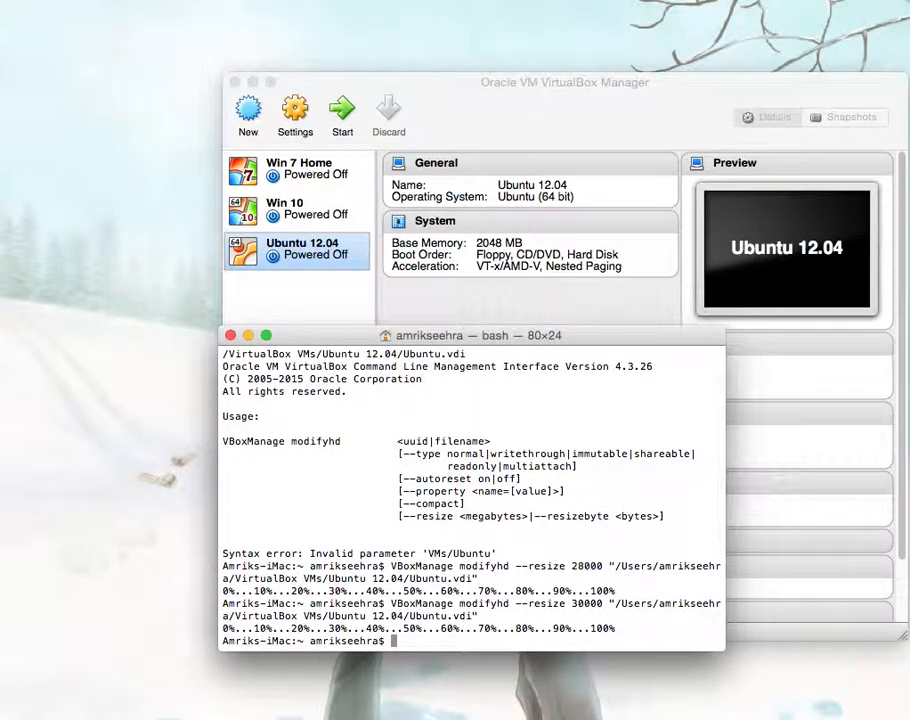
{"action": "left_click", "coordinate": [248, 335]}
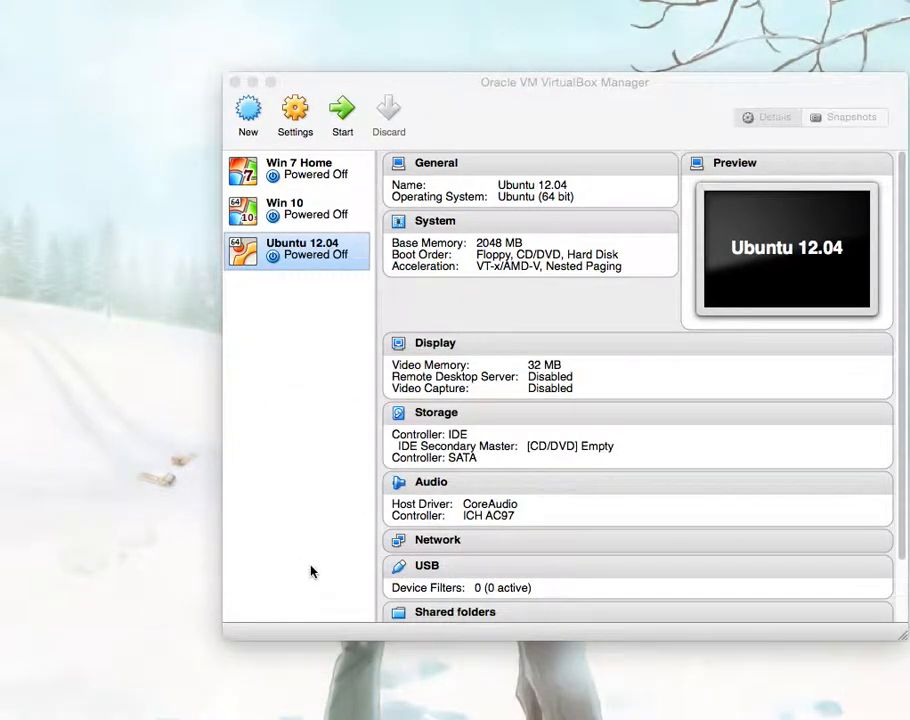
{"action": "left_click", "coordinate": [436, 414]}
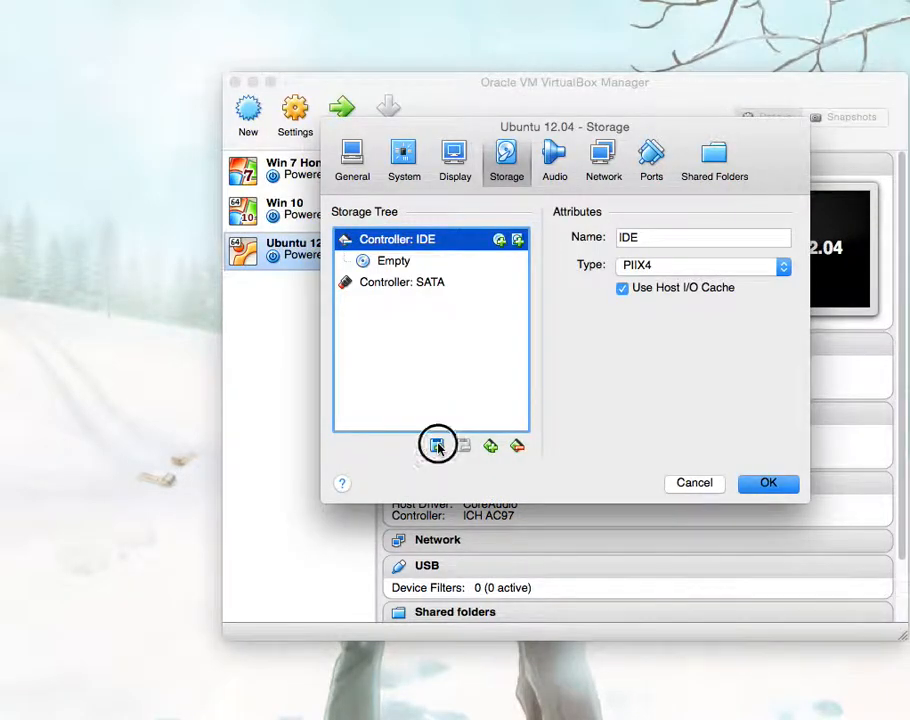
{"action": "left_click", "coordinate": [437, 447]}
{"action": "left_click", "coordinate": [503, 466]}
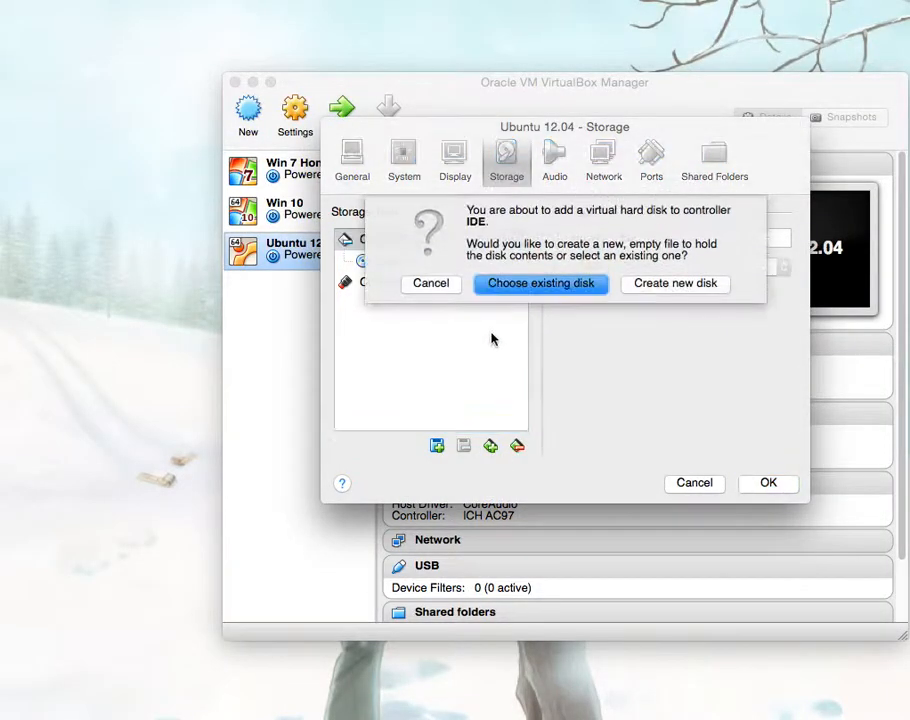
{"action": "left_click", "coordinate": [518, 285]}
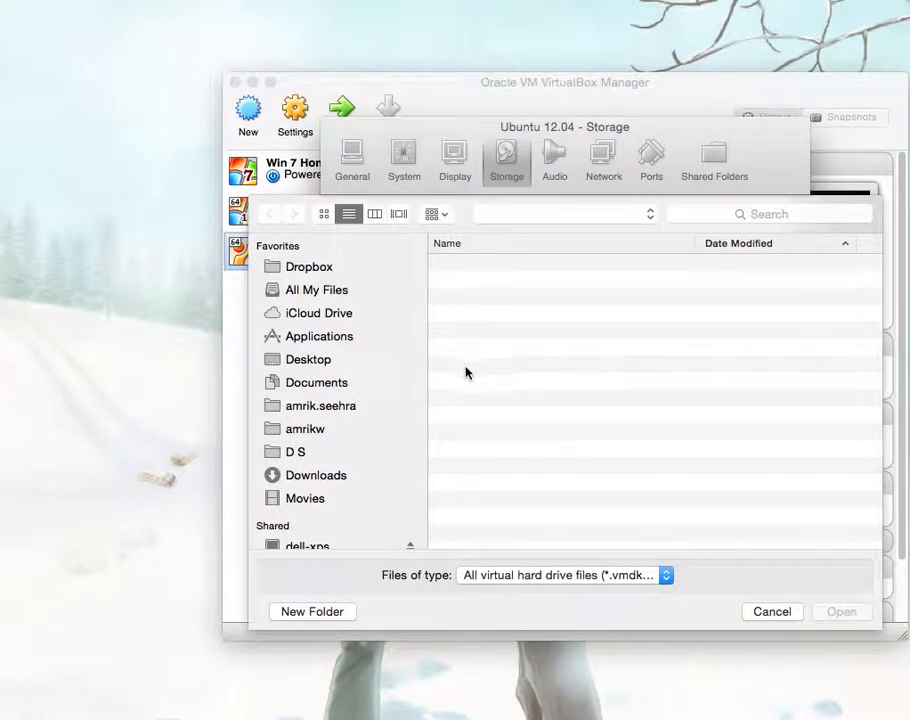
{"action": "scroll", "coordinate": [487, 494], "scroll_direction": "down", "scroll_amount": 10}
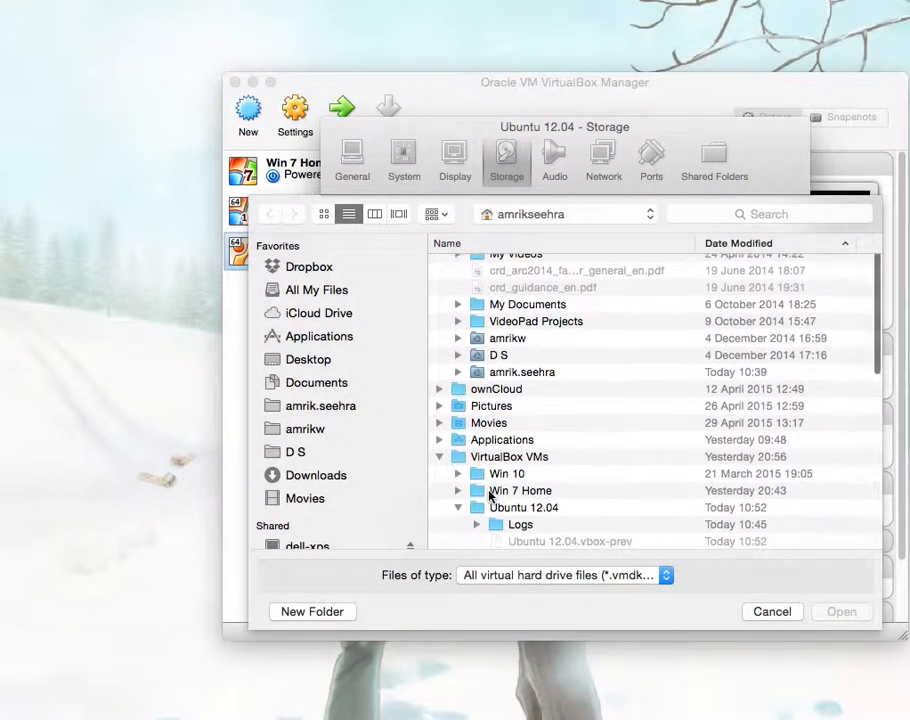
{"action": "scroll", "coordinate": [488, 495], "scroll_direction": "down", "scroll_amount": 3}
{"action": "left_click", "coordinate": [500, 519]}
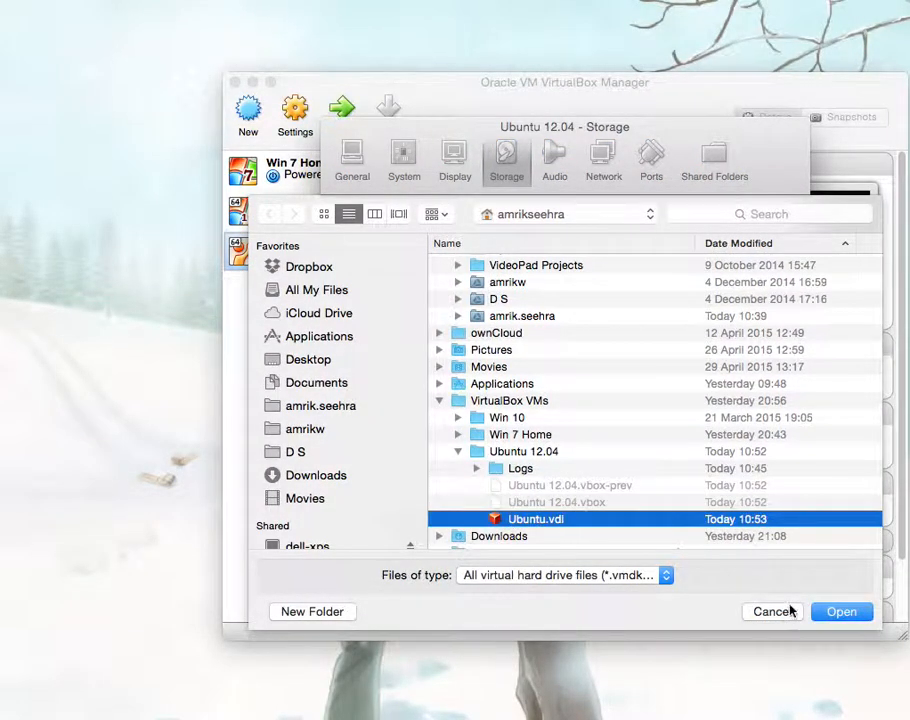
{"action": "left_click", "coordinate": [843, 612]}
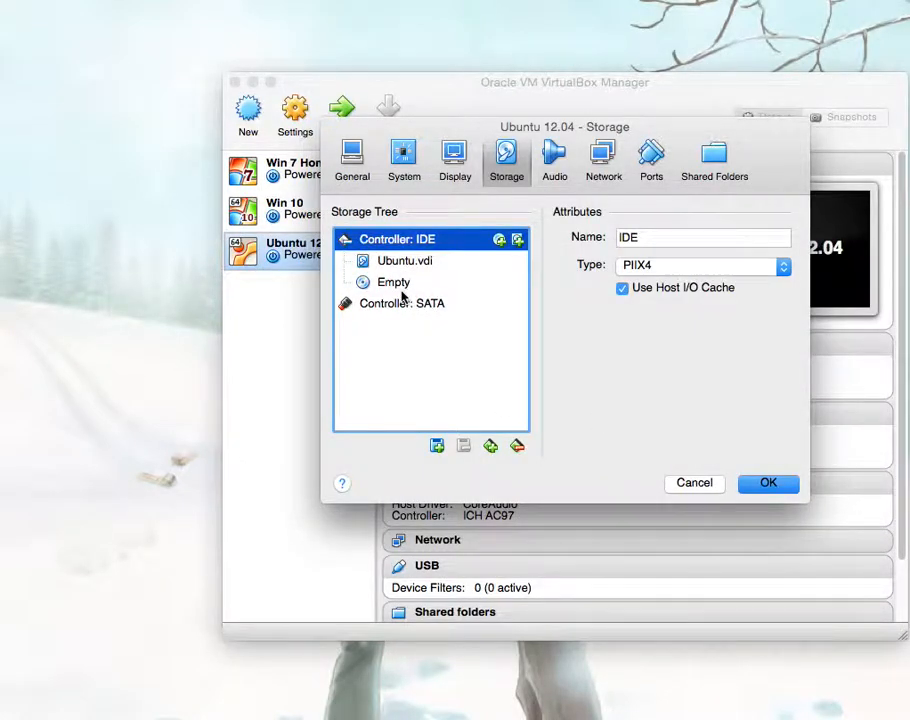
{"action": "left_click", "coordinate": [688, 482]}
Step: Add the existing Ubuntu.vdi from the Ubuntu 12.04 folder as a hard disk on the machine's SATA controller
{"action": "left_click", "coordinate": [437, 415]}
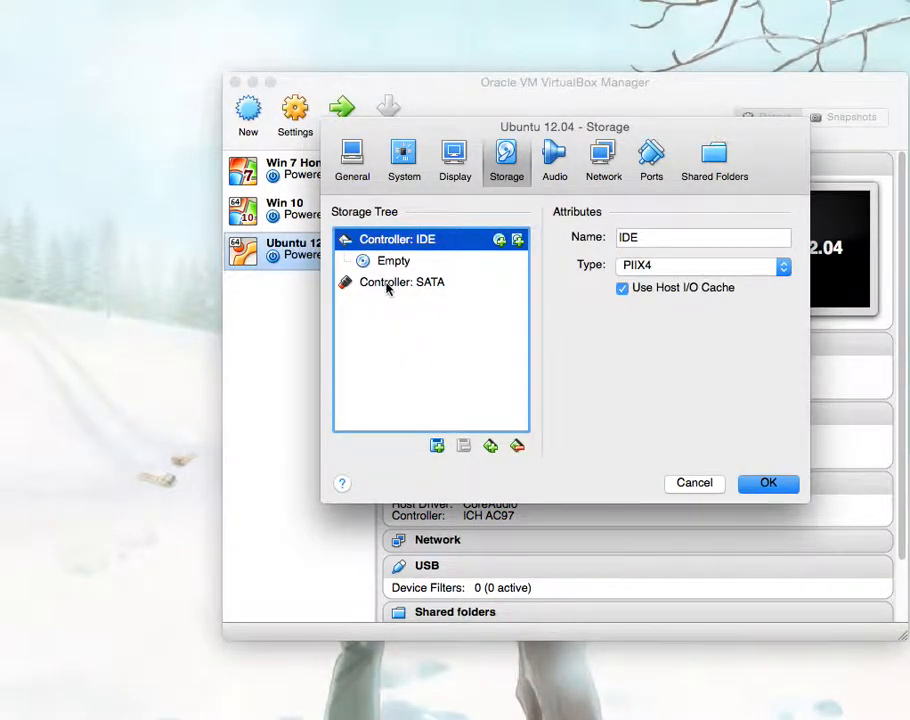
{"action": "left_click", "coordinate": [388, 286]}
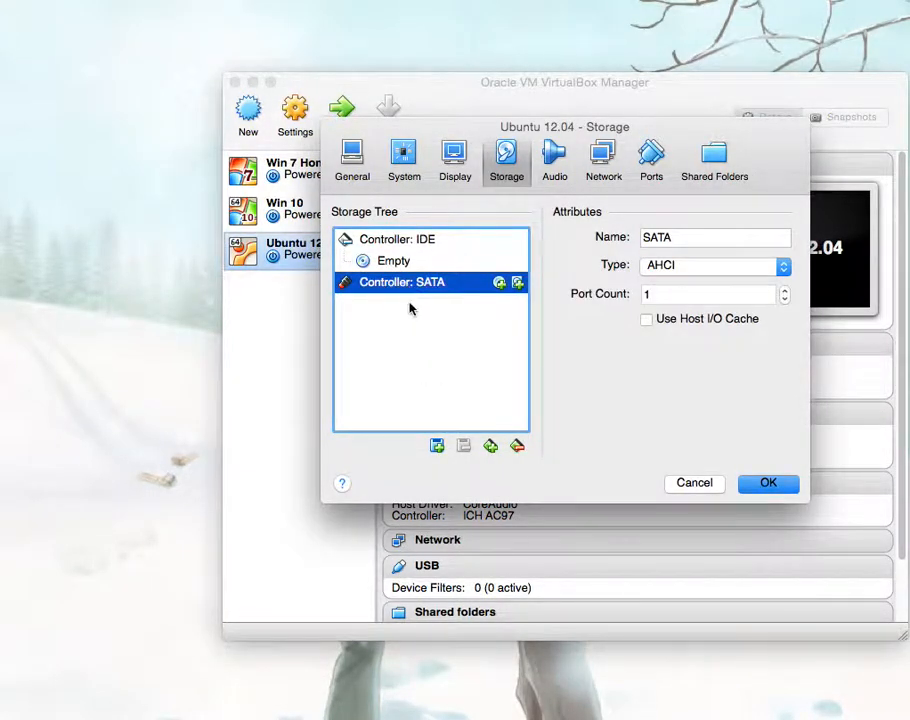
{"action": "left_click", "coordinate": [437, 447]}
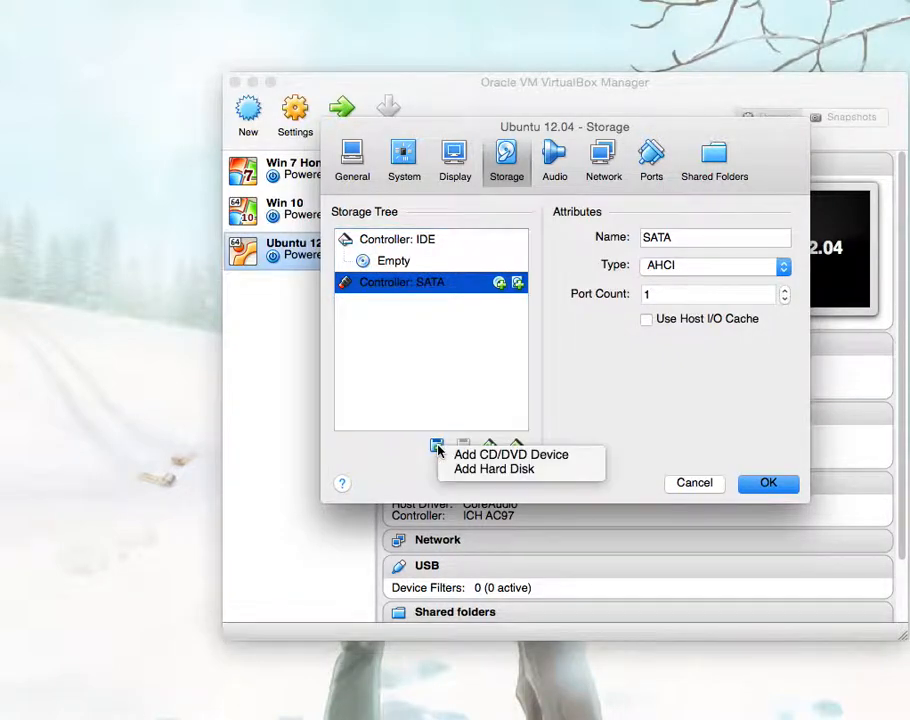
{"action": "left_click", "coordinate": [468, 469]}
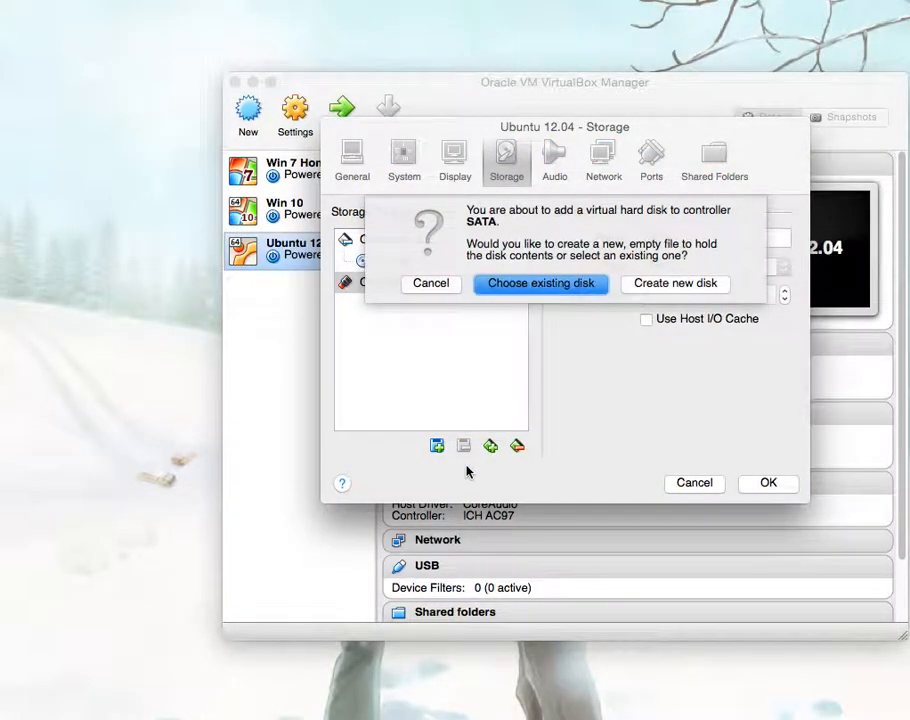
{"action": "left_click", "coordinate": [541, 284]}
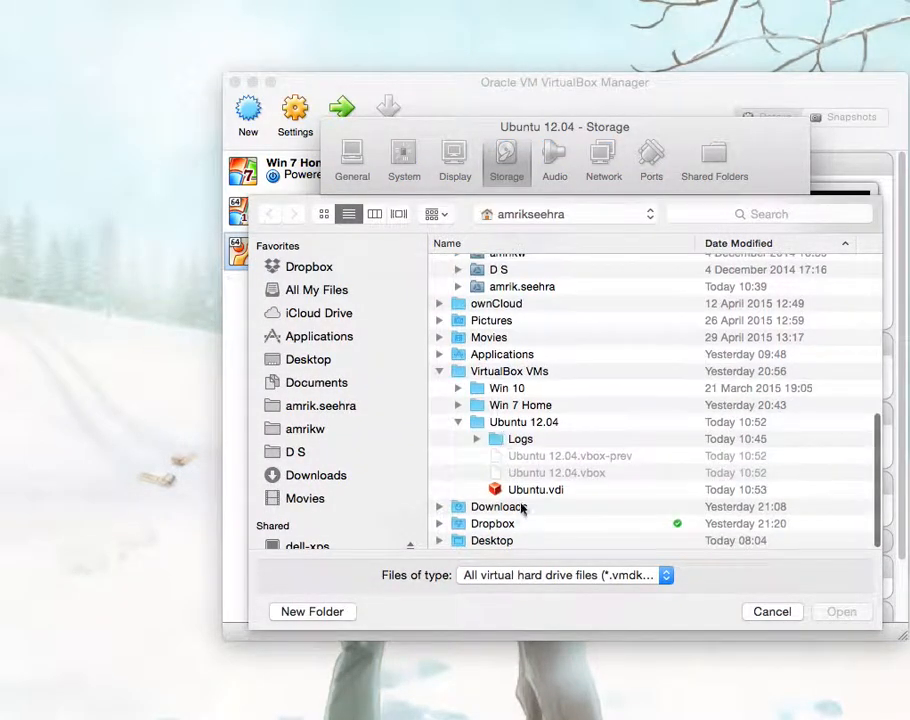
{"action": "left_click", "coordinate": [530, 488]}
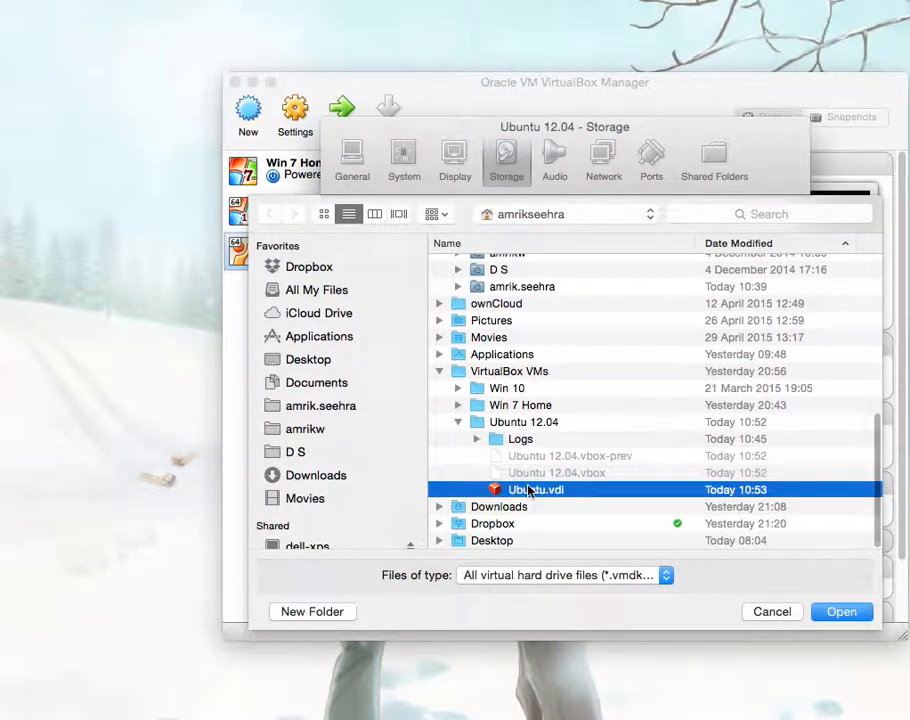
{"action": "left_click", "coordinate": [837, 612]}
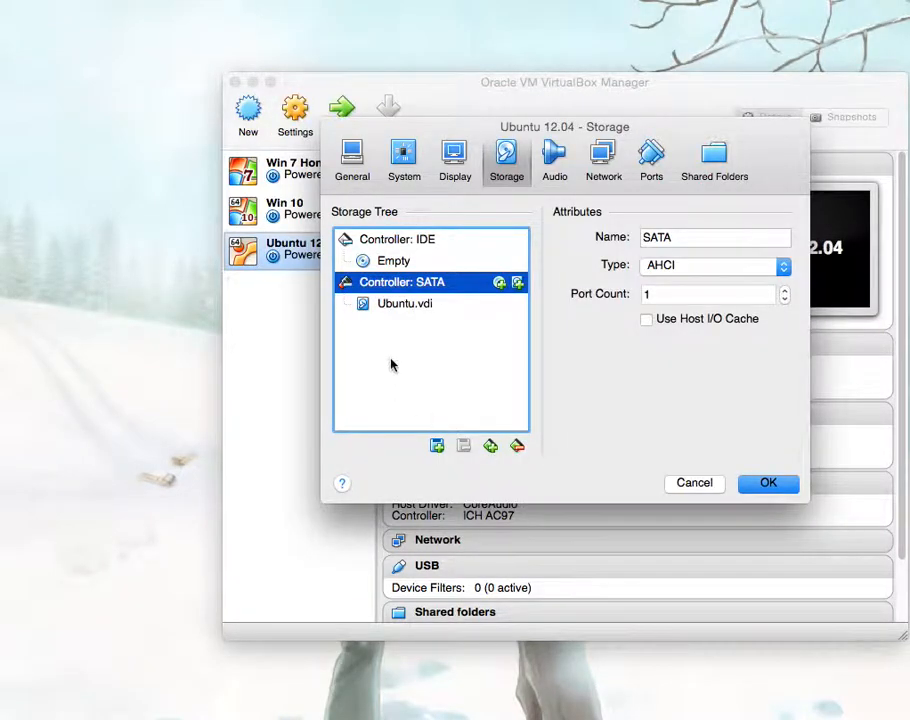
Step: Check the attached Ubuntu.vdi's virtual size, copy its location path, and save the storage settings
{"action": "left_click", "coordinate": [403, 306]}
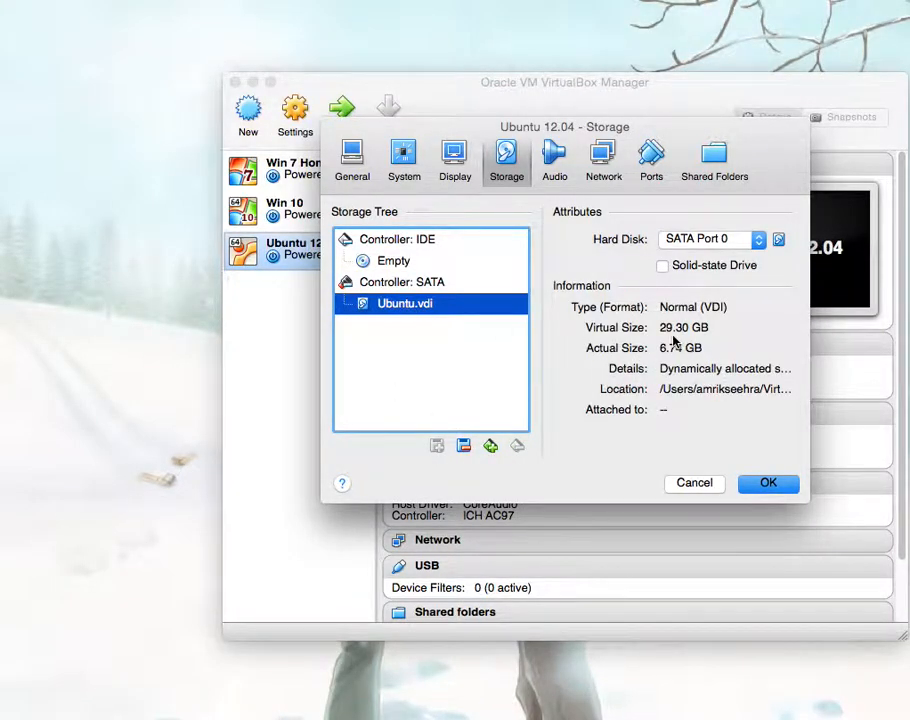
{"action": "right_click", "coordinate": [673, 393]}
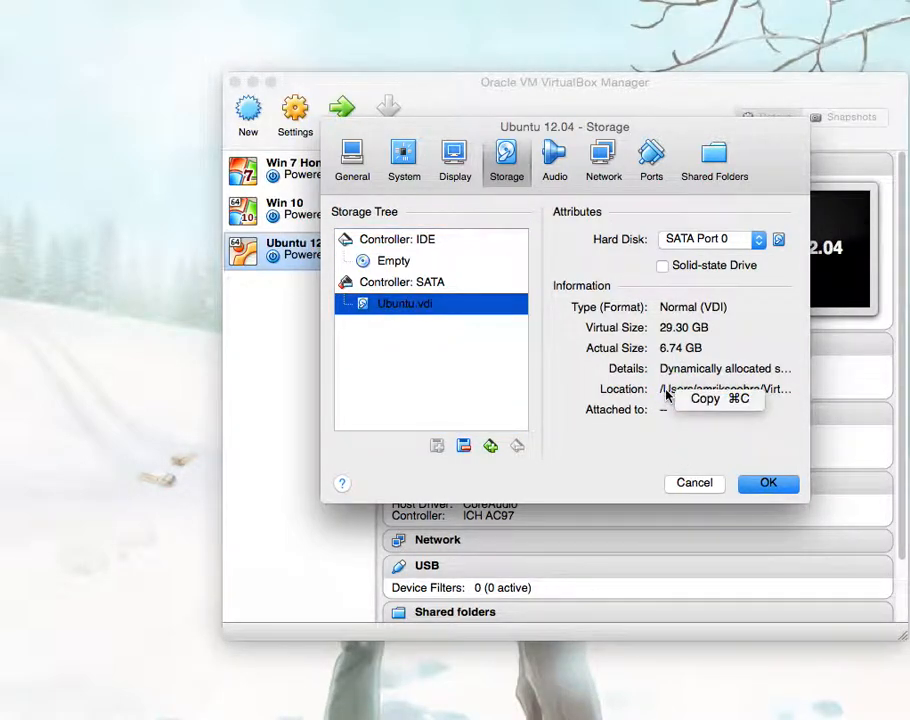
{"action": "left_click", "coordinate": [667, 393]}
{"action": "left_click", "coordinate": [673, 391]}
{"action": "right_click", "coordinate": [673, 393]}
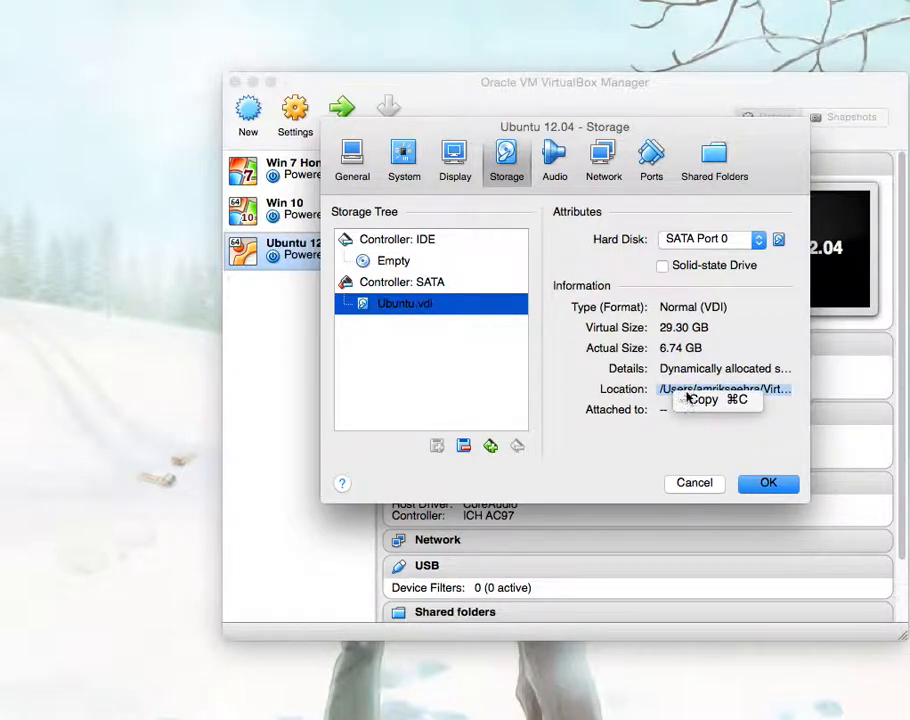
{"action": "left_click", "coordinate": [700, 398]}
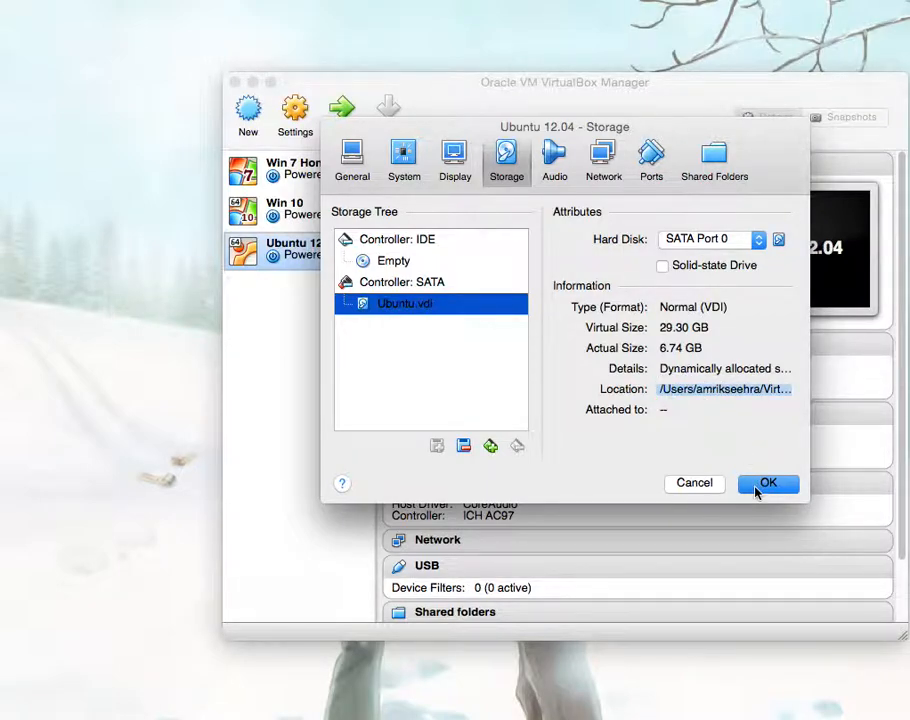
{"action": "left_click", "coordinate": [762, 485]}
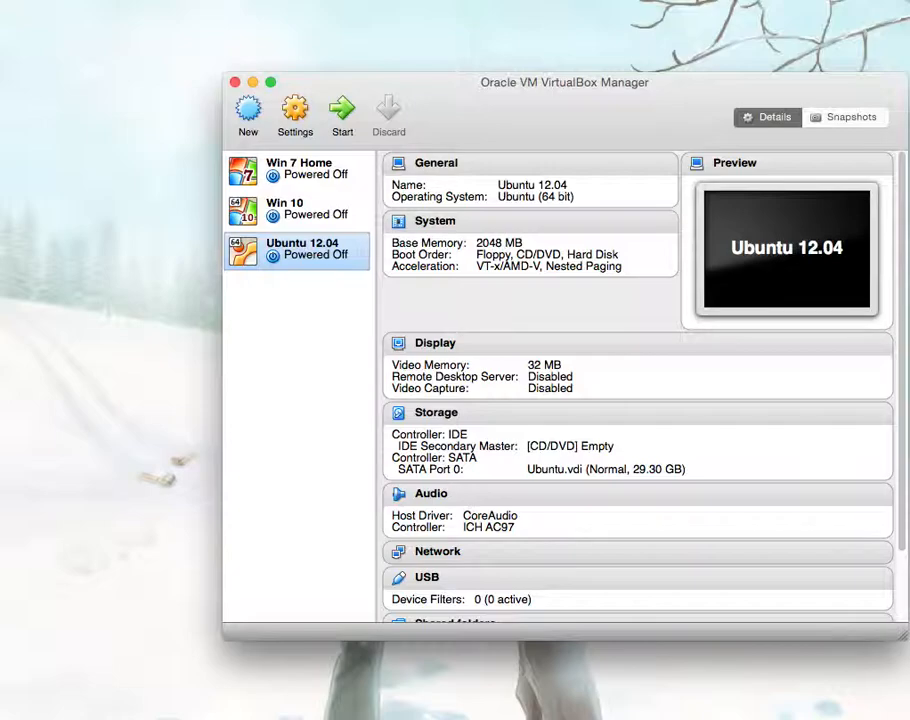
Step: Open Safari and go to the GParted website
{"action": "left_click", "coordinate": [122, 666]}
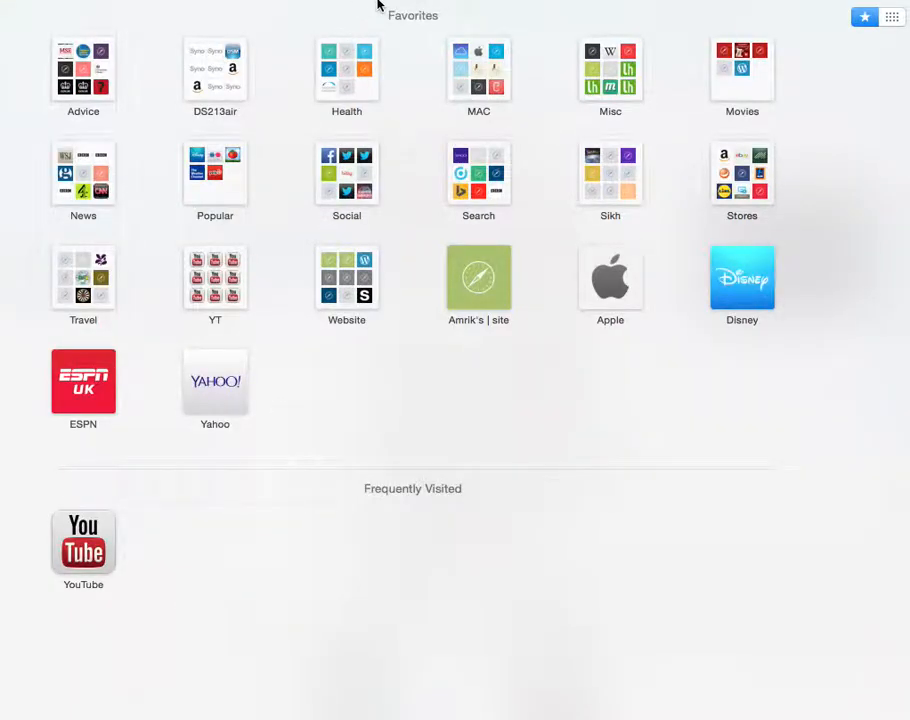
{"action": "type", "text": "gp"}
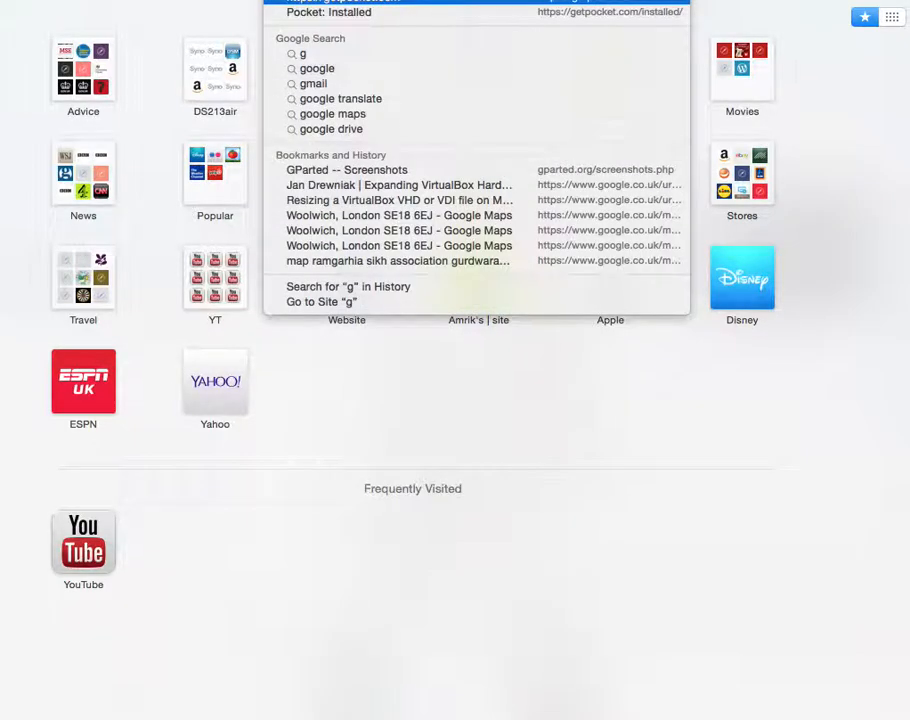
{"action": "type", "text": "arted"}
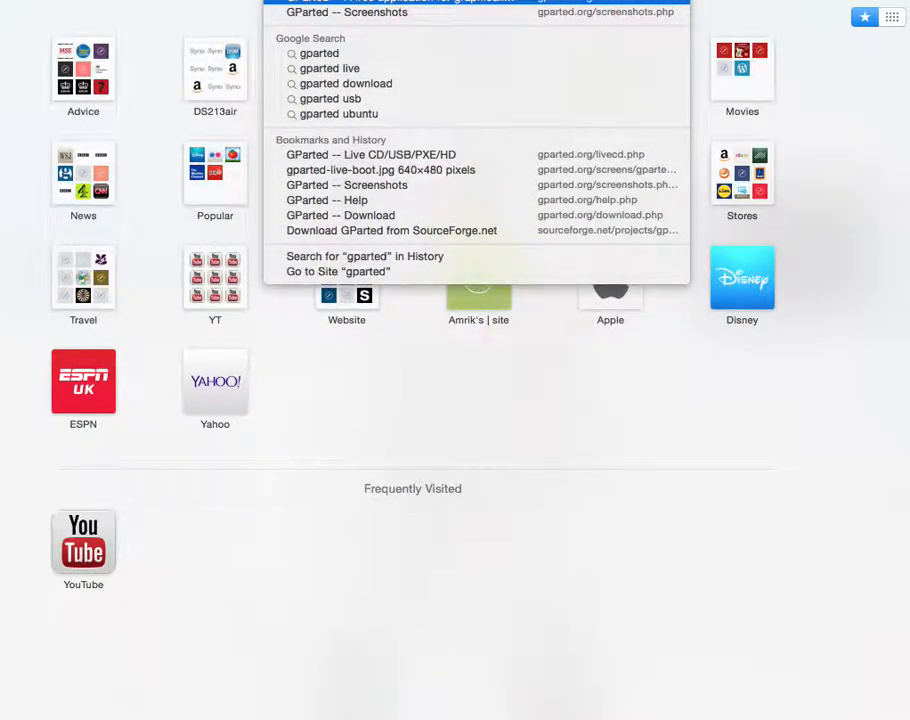
{"action": "key", "text": "Return"}
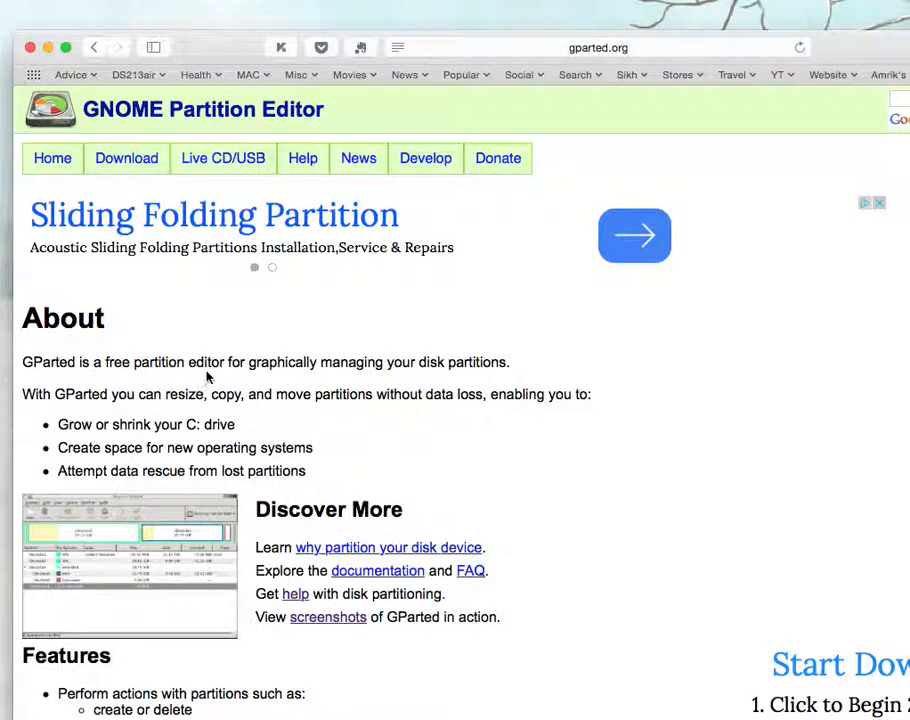
Step: Open GParted's downloads page and find the Stable Releases of the GParted Live bootable image
{"action": "left_click", "coordinate": [125, 166]}
{"action": "scroll", "coordinate": [125, 415], "scroll_direction": "down", "scroll_amount": 2}
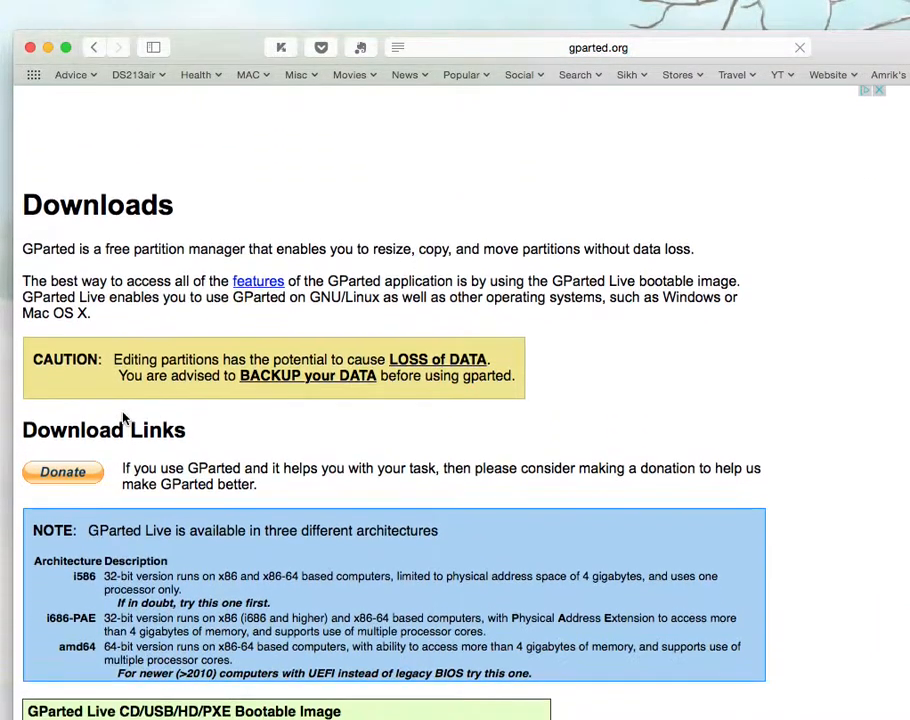
{"action": "scroll", "coordinate": [125, 418], "scroll_direction": "down", "scroll_amount": 5}
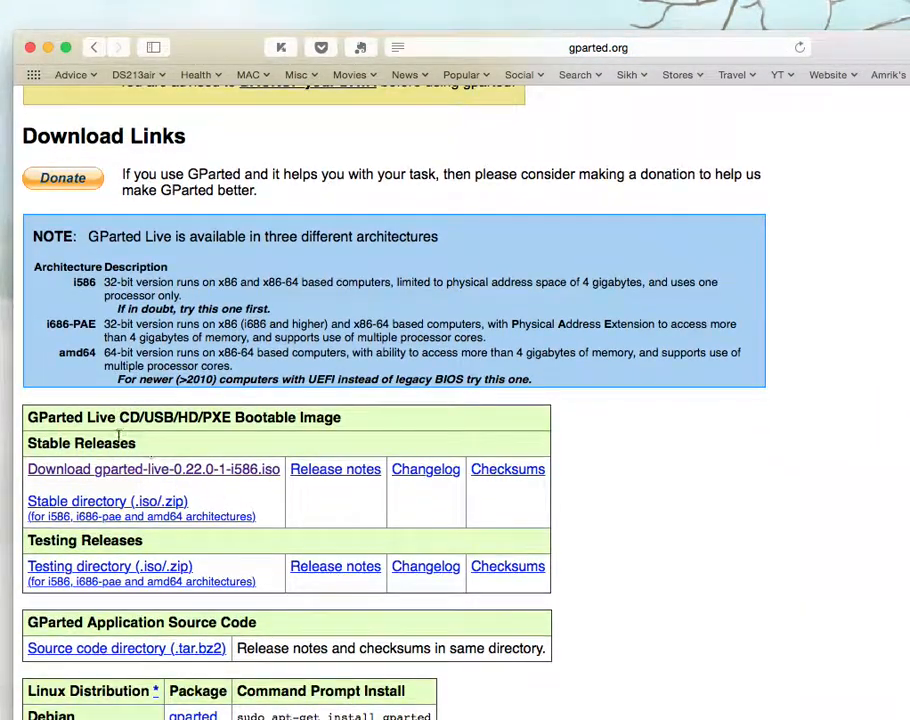
{"action": "left_click_drag", "start_coordinate": [29, 444], "coordinate": [117, 446]}
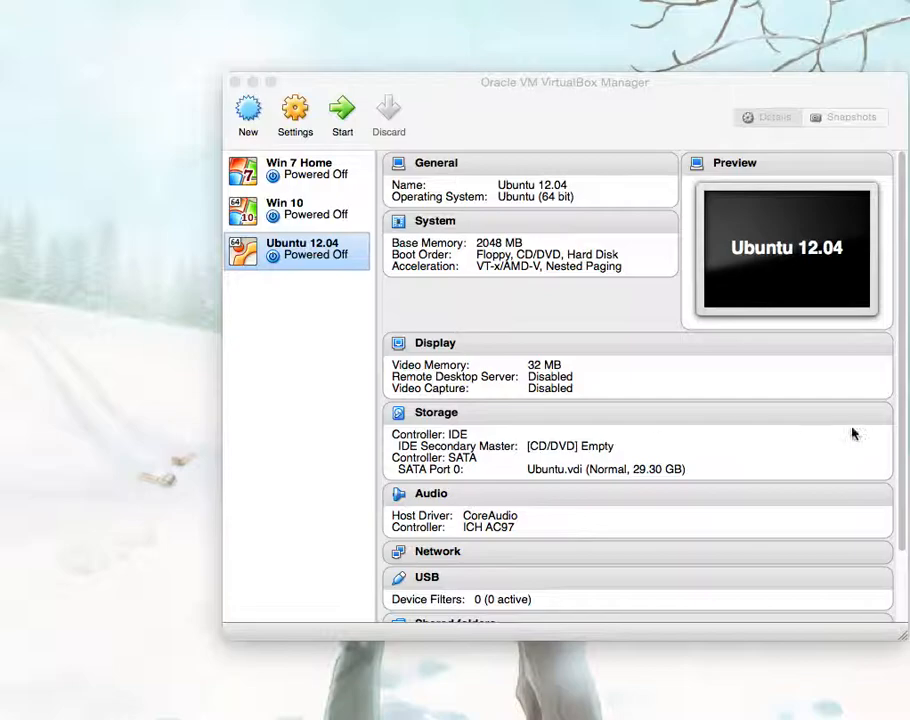
Step: Open the Ubuntu 12.04 machine's storage settings, check the Ubuntu.vdi disk details, and select the empty IDE CD/DVD drive
{"action": "left_click_drag", "start_coordinate": [676, 494], "coordinate": [245, 500]}
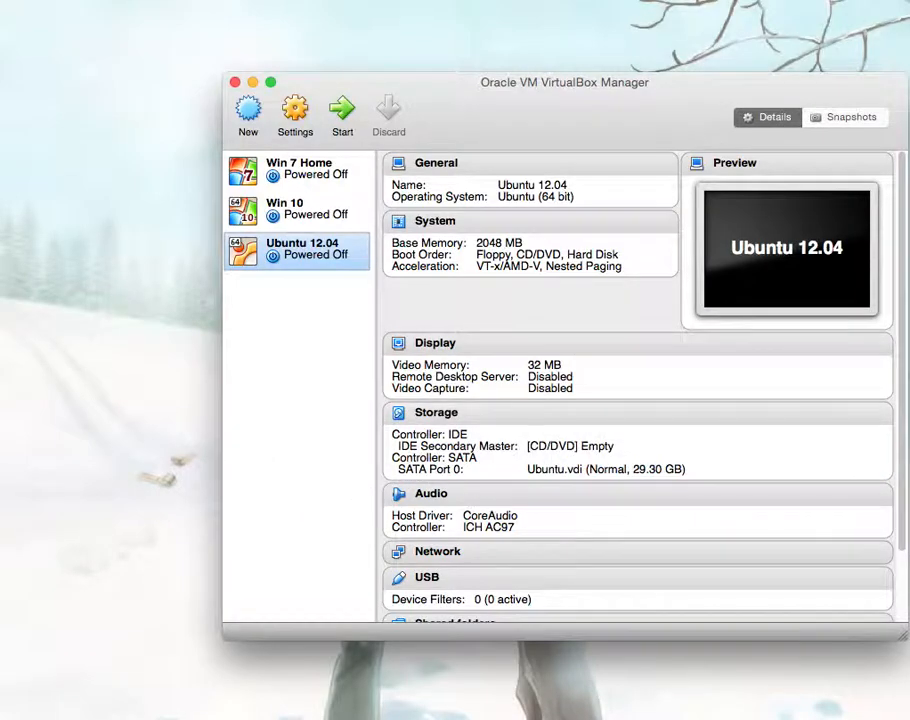
{"action": "left_click", "coordinate": [436, 412]}
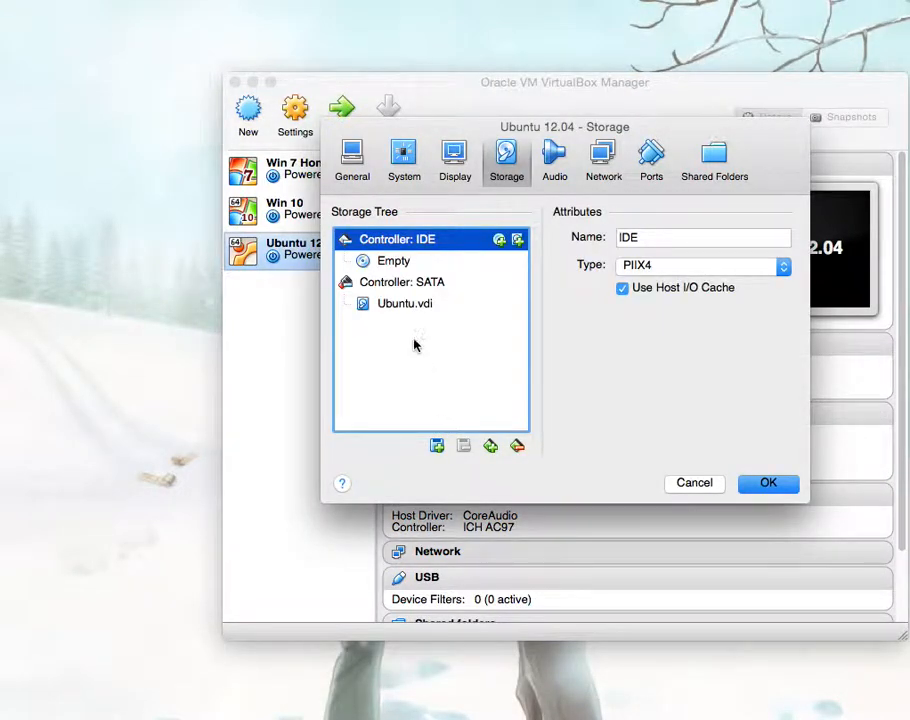
{"action": "left_click", "coordinate": [392, 262]}
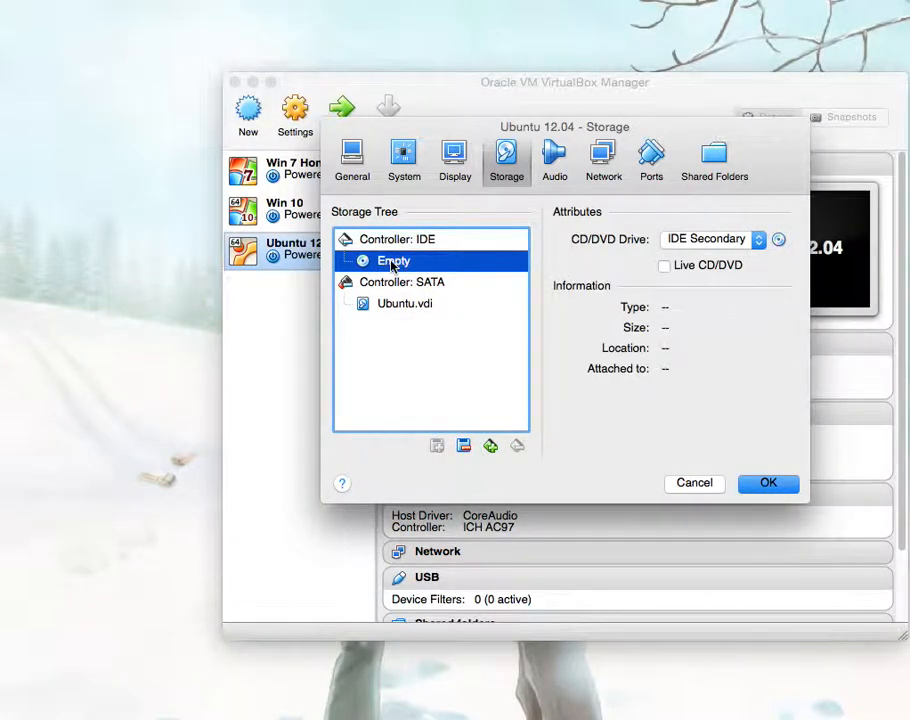
{"action": "left_click", "coordinate": [405, 305]}
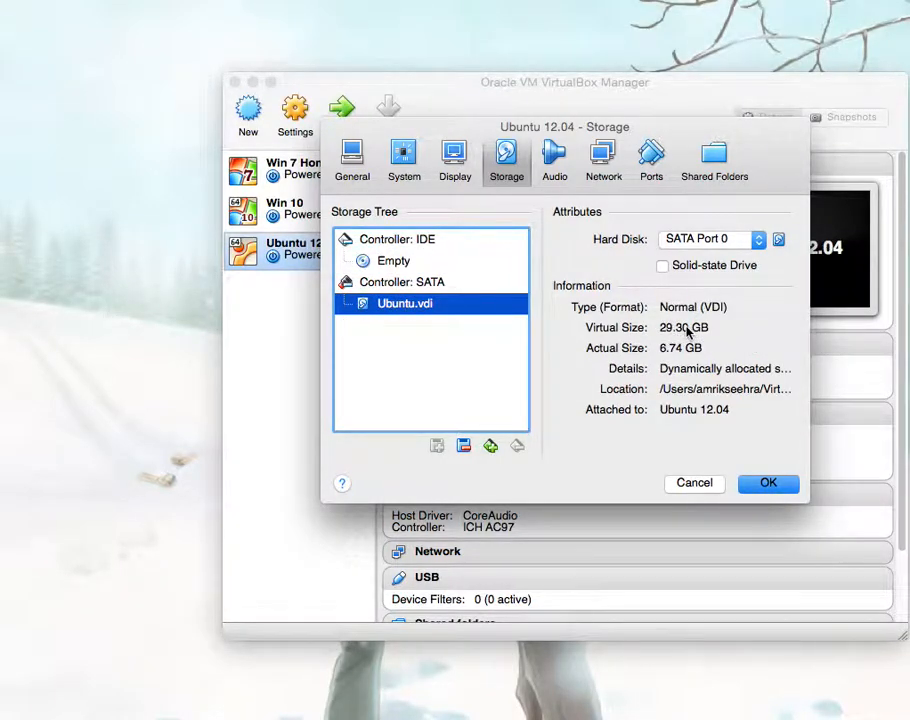
{"action": "left_click", "coordinate": [395, 262]}
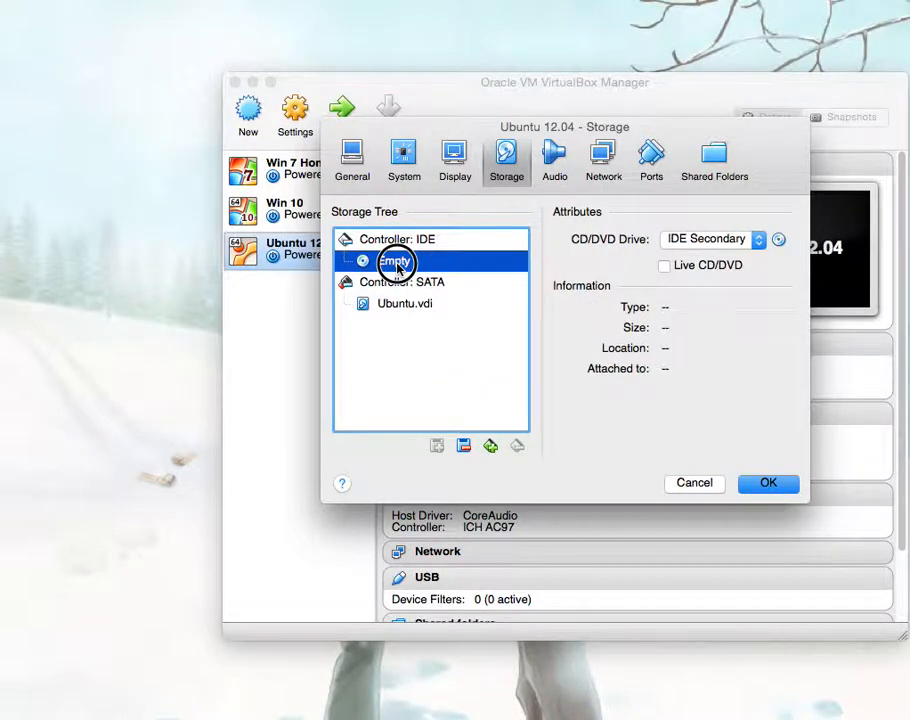
{"action": "left_click", "coordinate": [780, 241]}
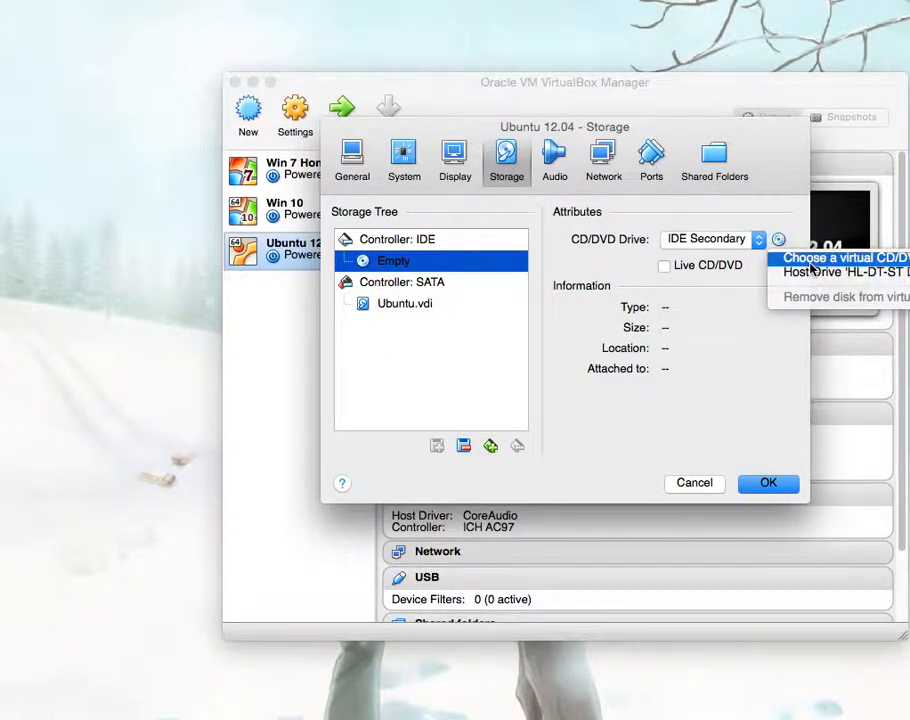
{"action": "left_click", "coordinate": [779, 242]}
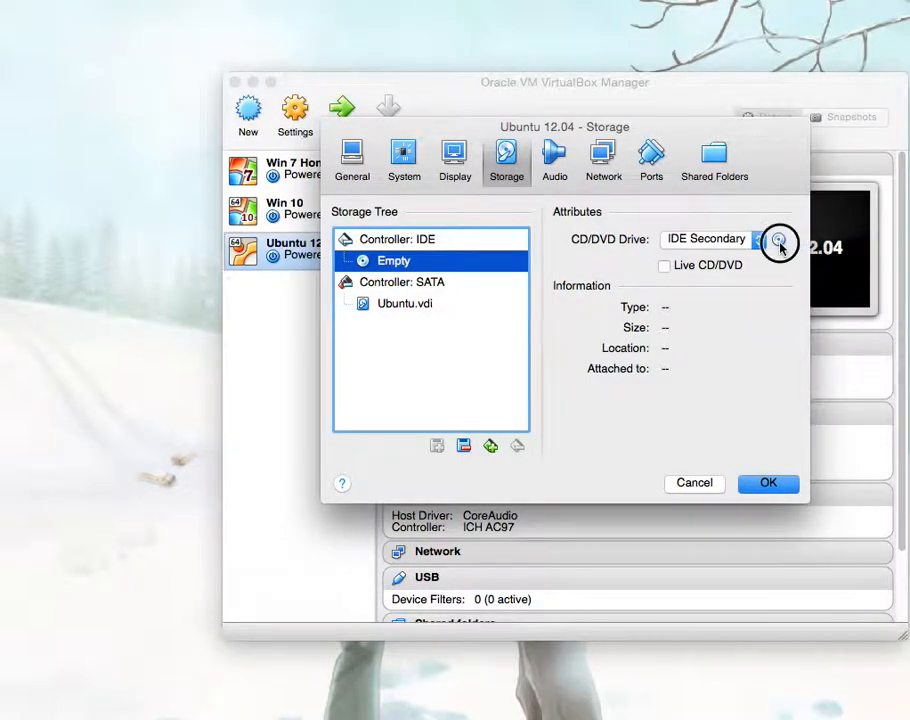
{"action": "left_click", "coordinate": [779, 242]}
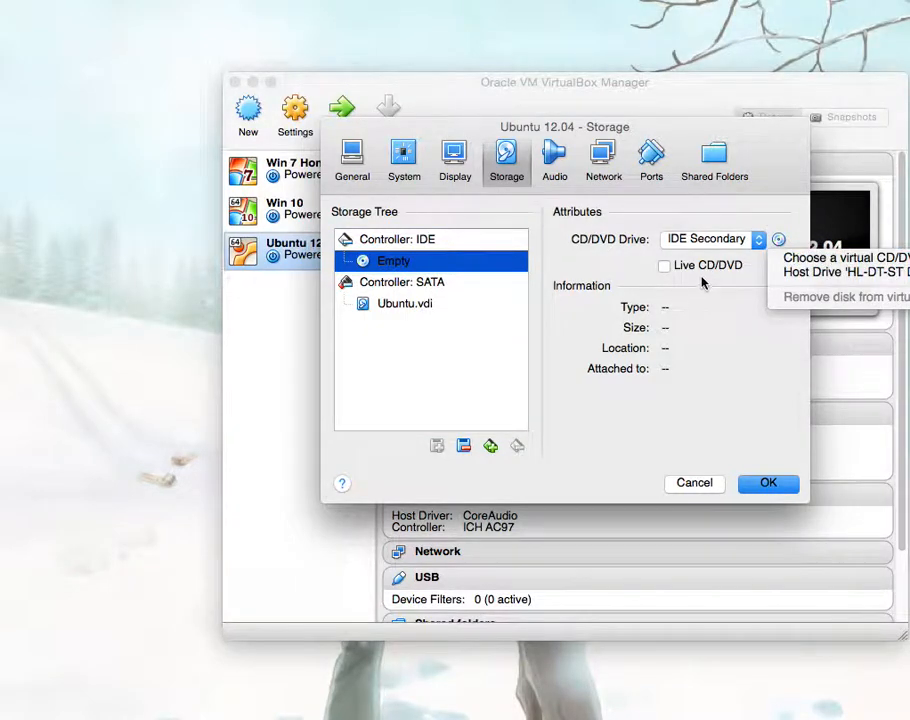
{"action": "left_click", "coordinate": [664, 271]}
{"action": "left_click", "coordinate": [662, 270]}
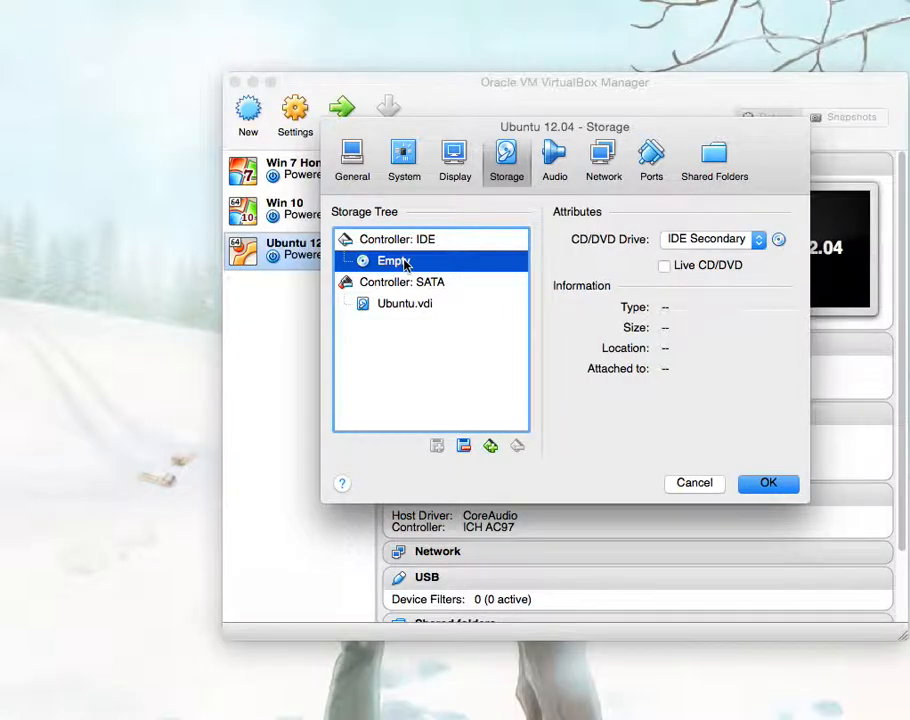
Step: Load gparted-live-0.22.0-1-i586.iso from the Desktop into the empty CD/DVD drive, save the storage settings, and recheck the Ubuntu.vdi entry
{"action": "left_click", "coordinate": [779, 240]}
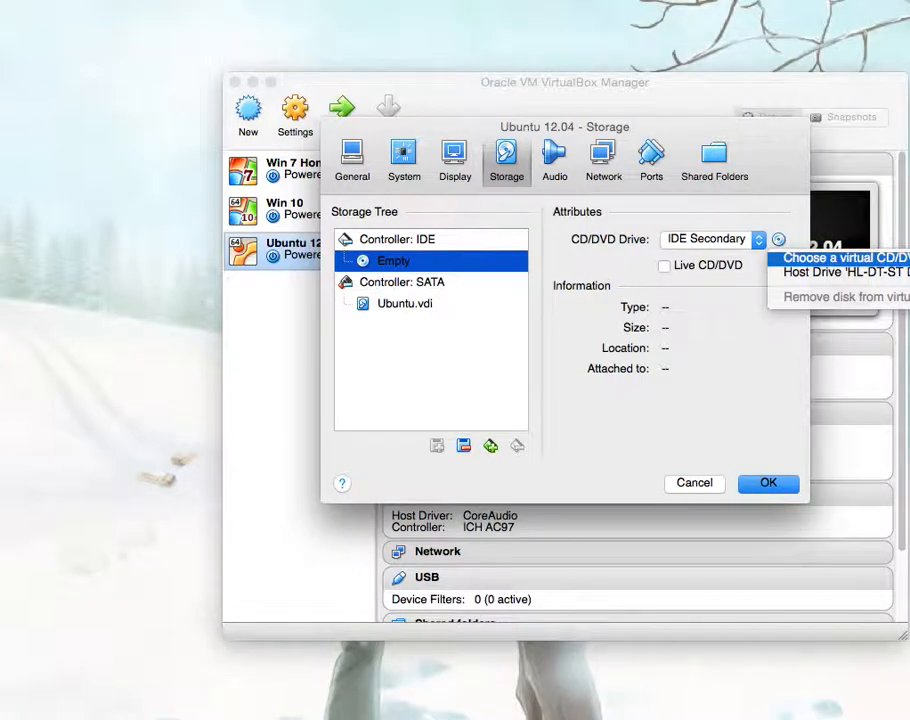
{"action": "left_click", "coordinate": [879, 259]}
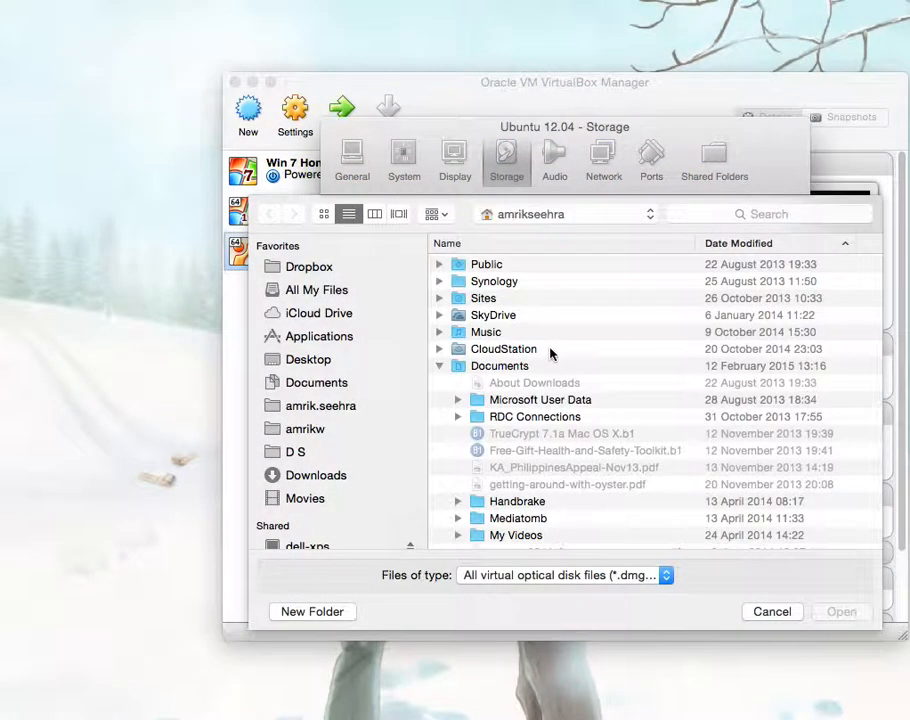
{"action": "left_click", "coordinate": [310, 366]}
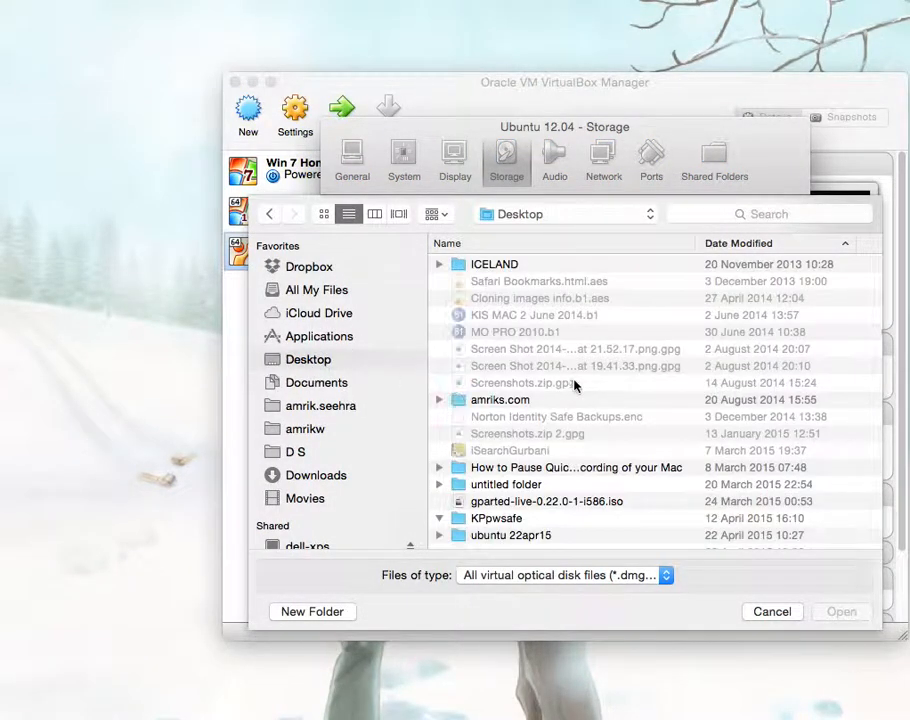
{"action": "scroll", "coordinate": [483, 475], "scroll_direction": "down", "scroll_amount": 5}
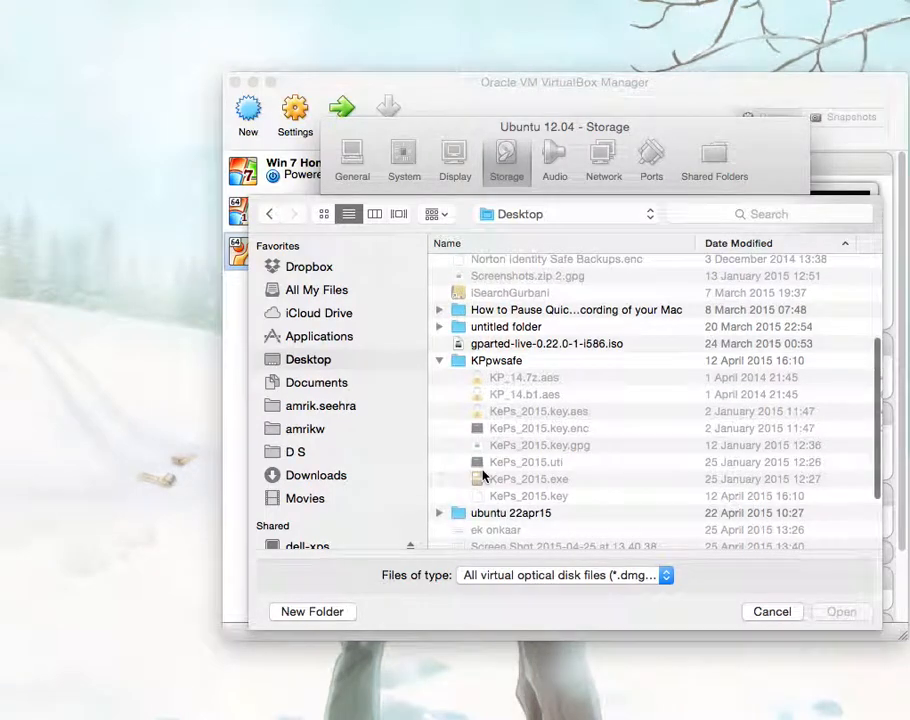
{"action": "left_click", "coordinate": [506, 345]}
{"action": "left_click", "coordinate": [840, 613]}
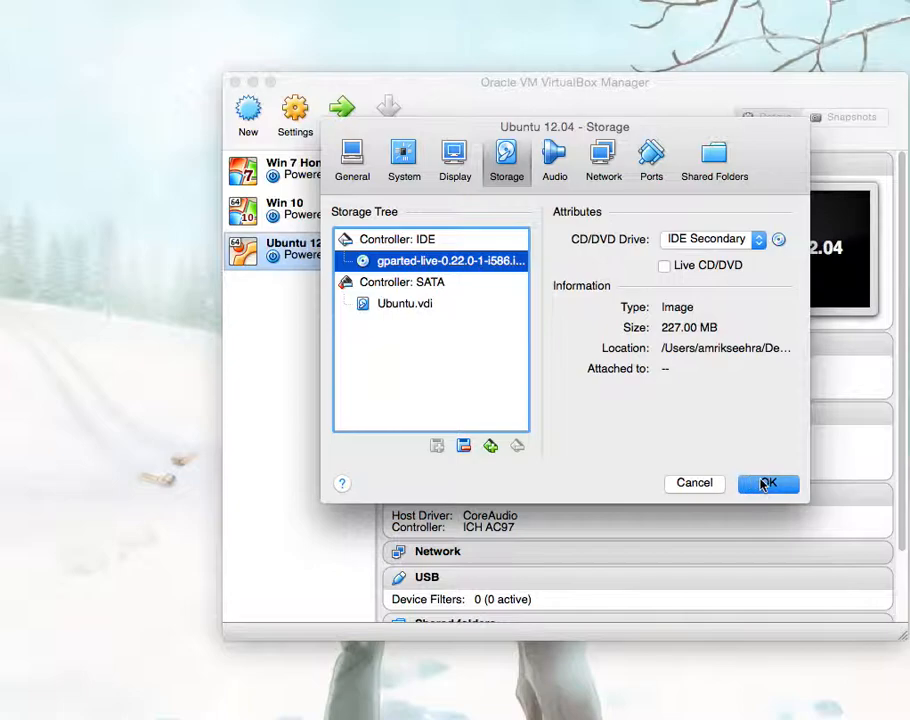
{"action": "left_click", "coordinate": [765, 485]}
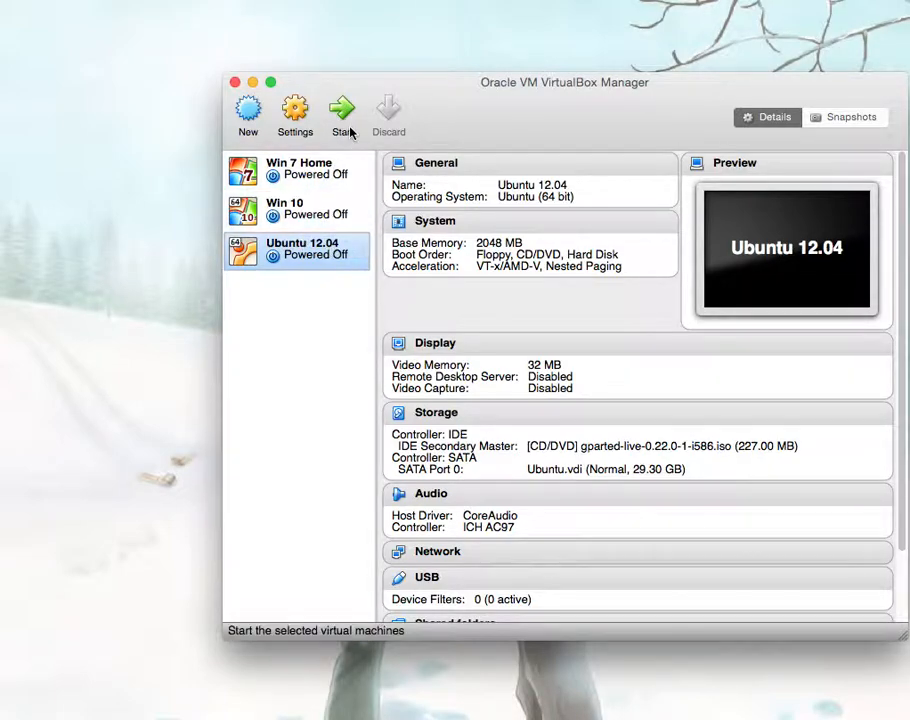
{"action": "left_click", "coordinate": [426, 416]}
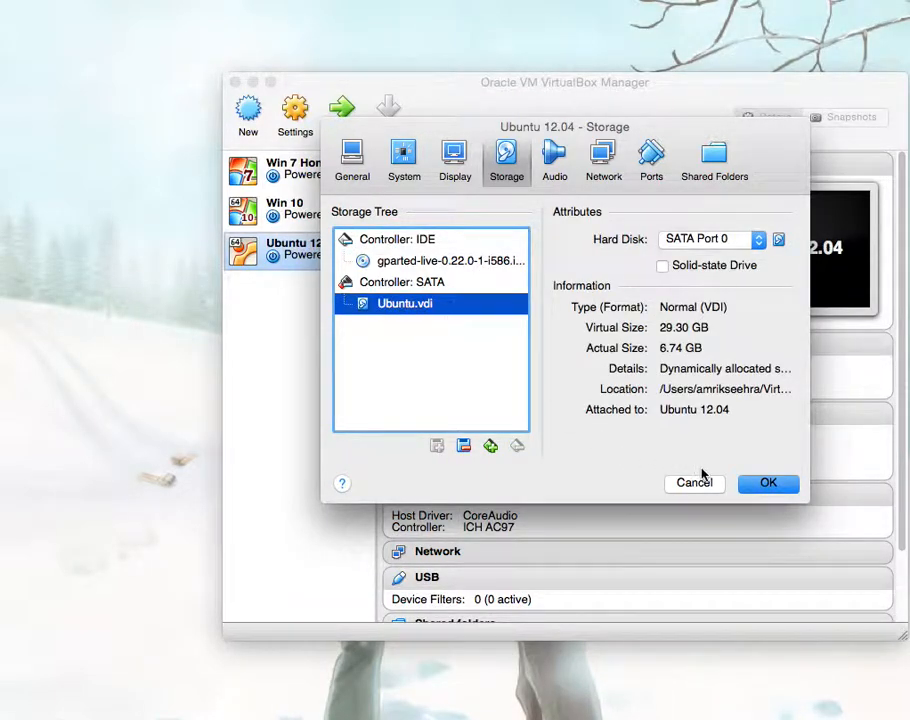
{"action": "left_click", "coordinate": [767, 482]}
Step: Start the Ubuntu 12.04 virtual machine and boot GParted Live with its default settings, dismissing the mouse pointer integration notice
{"action": "left_click", "coordinate": [342, 112]}
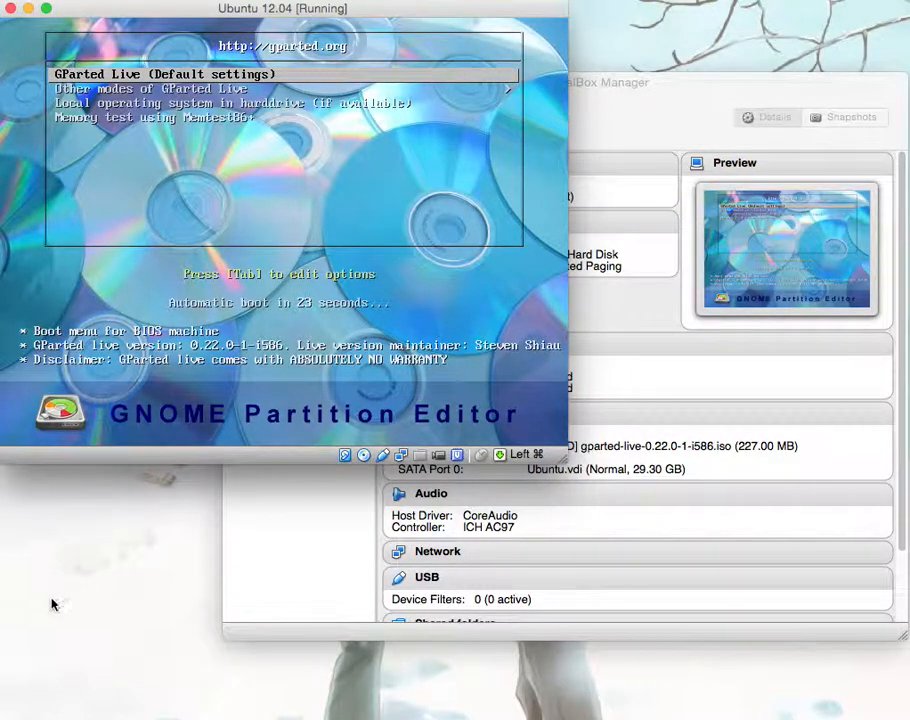
{"action": "key", "text": "Return"}
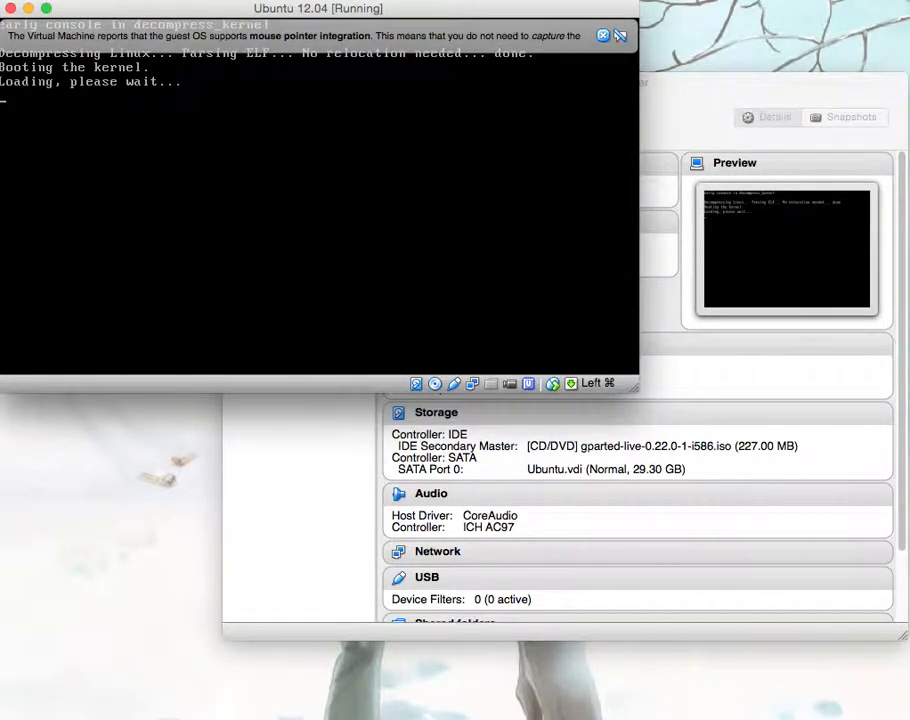
{"action": "left_click", "coordinate": [604, 38]}
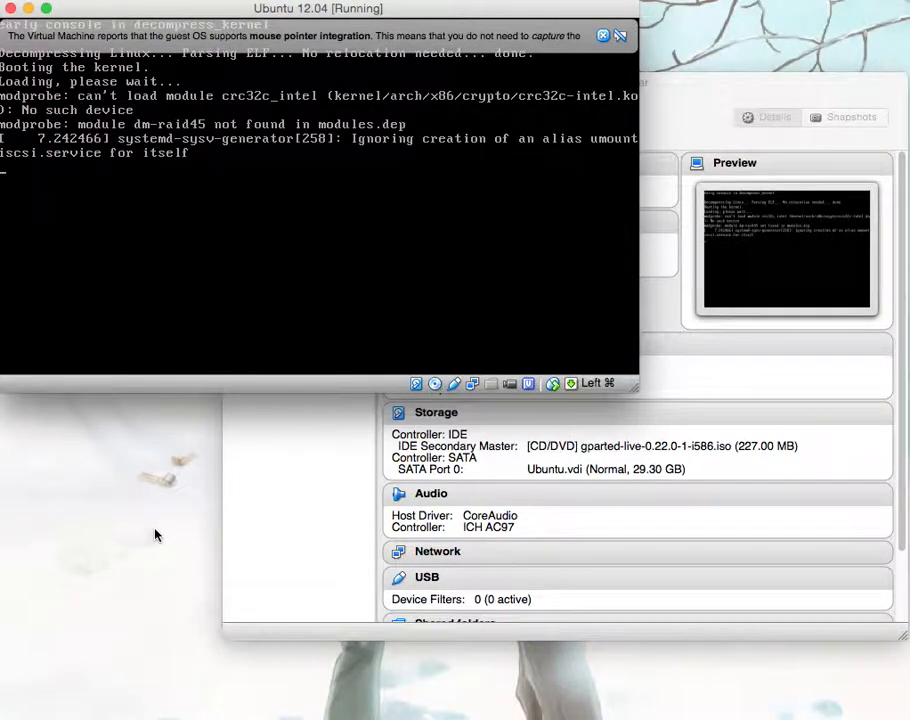
{"action": "left_click", "coordinate": [602, 38]}
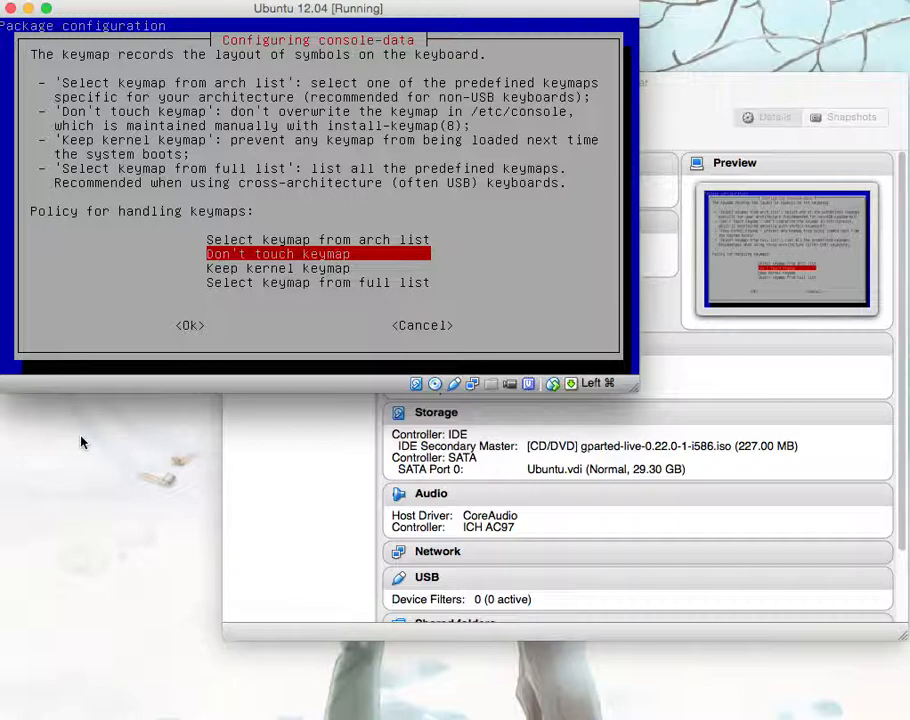
Step: Set up GParted Live with the keymap untouched, language 02 (British English), and mode 0 for automatic graphical start
{"action": "key", "text": "Return"}
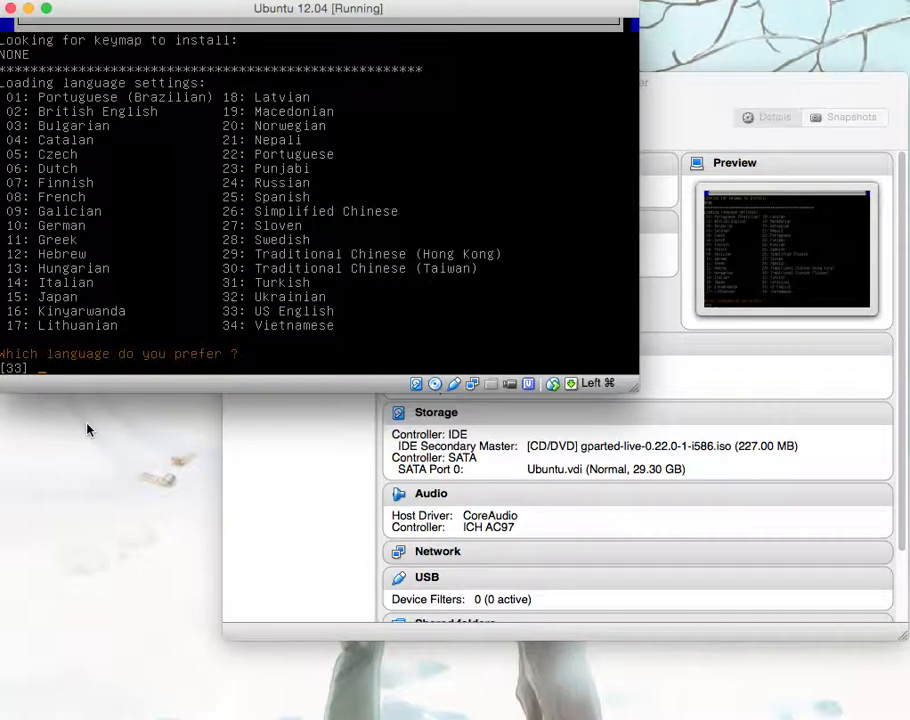
{"action": "type", "text": "02"}
{"action": "key", "text": "Return"}
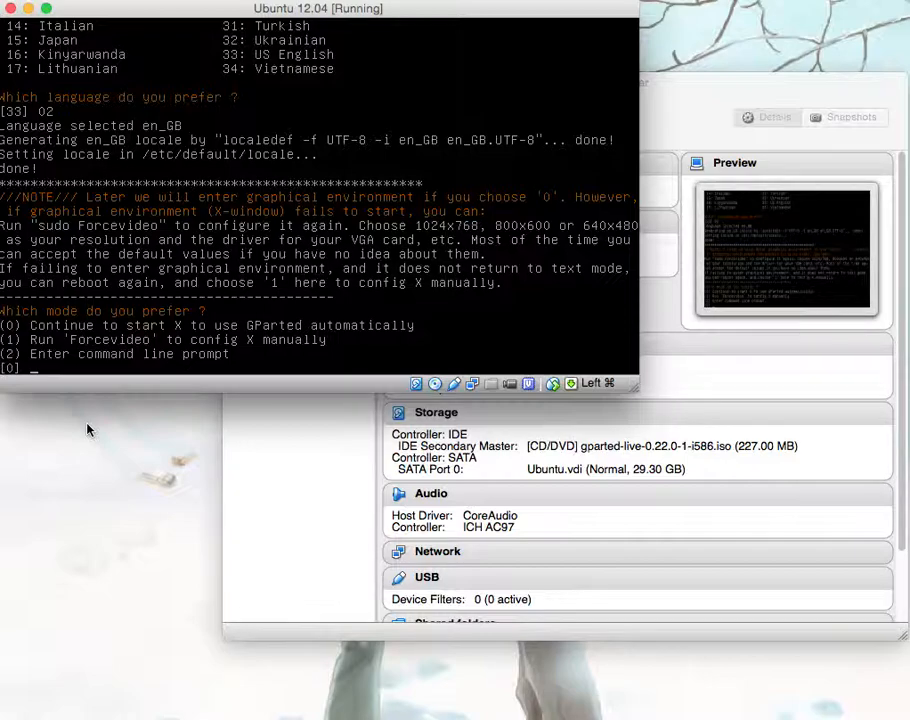
{"action": "type", "text": "0"}
{"action": "key", "text": "Return"}
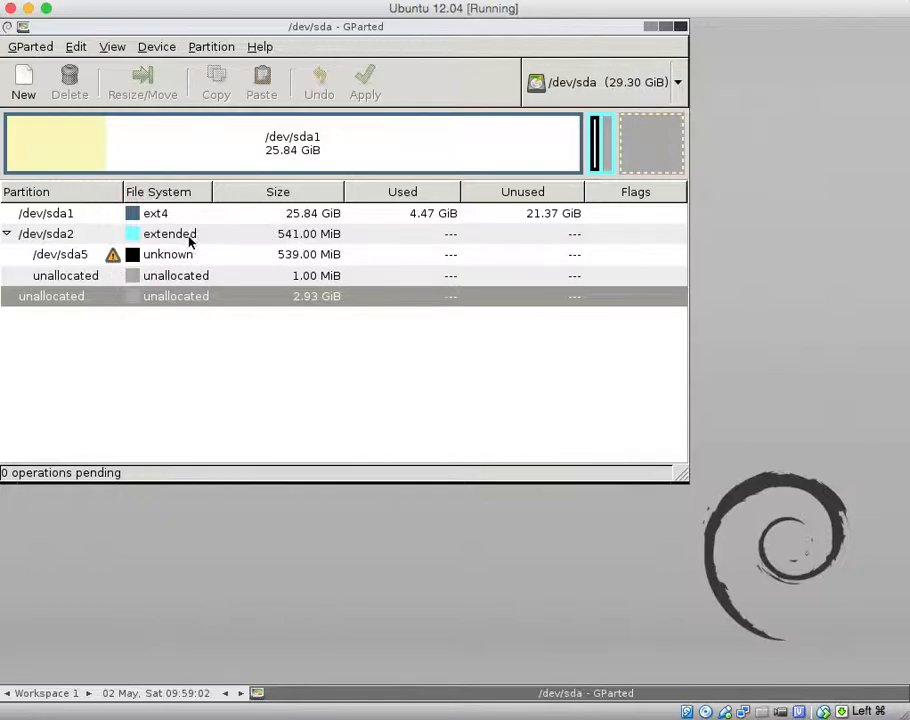
Step: Inspect the /dev/sda5 and /dev/sda1 partitions and the operations offered for /dev/sda1
{"action": "left_click", "coordinate": [112, 257]}
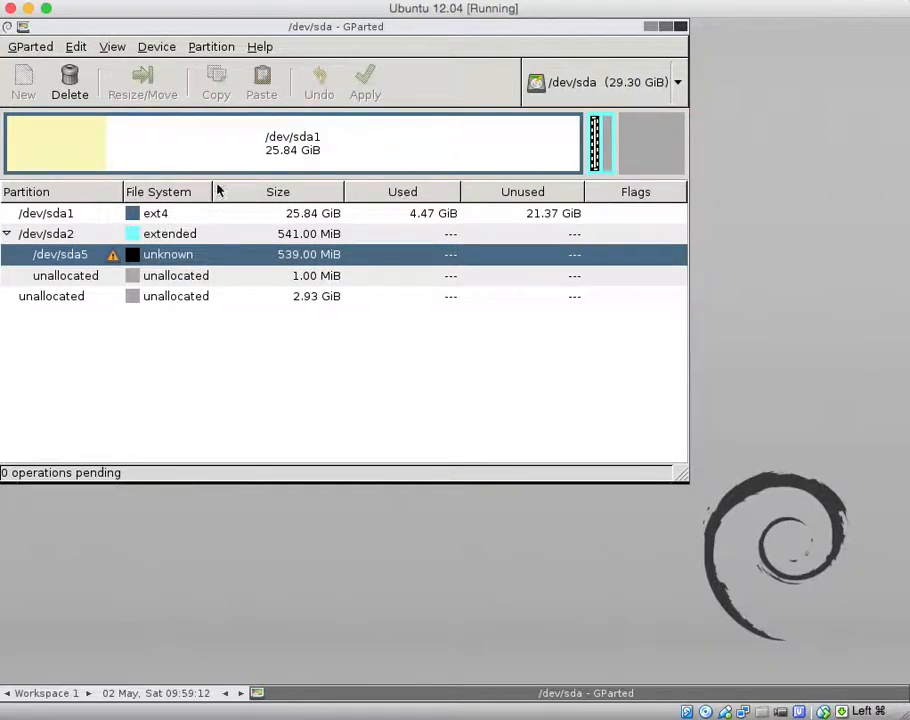
{"action": "left_click", "coordinate": [208, 152]}
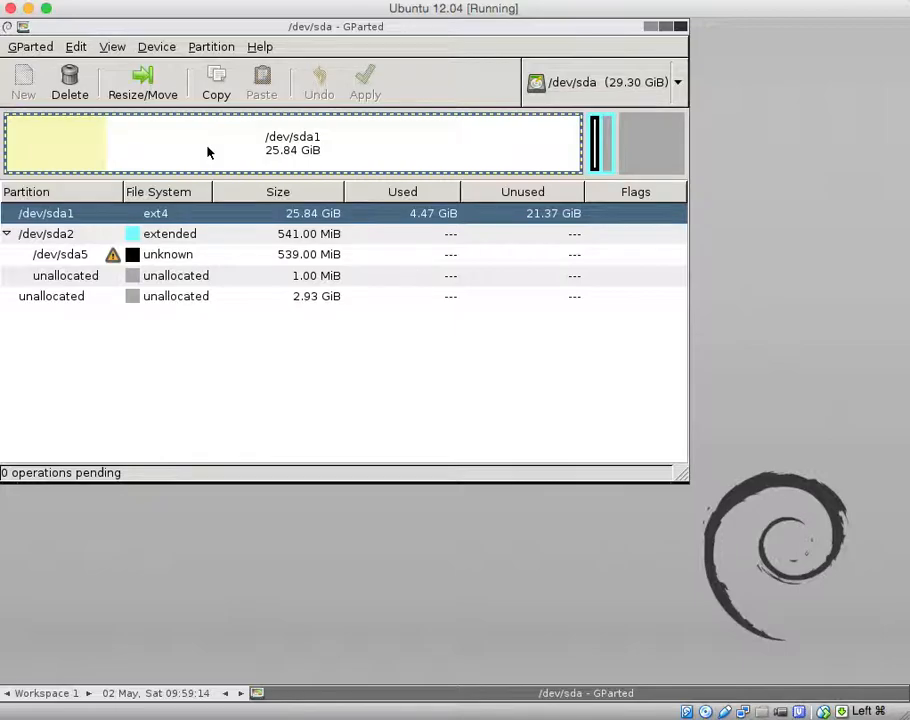
{"action": "right_click", "coordinate": [205, 152]}
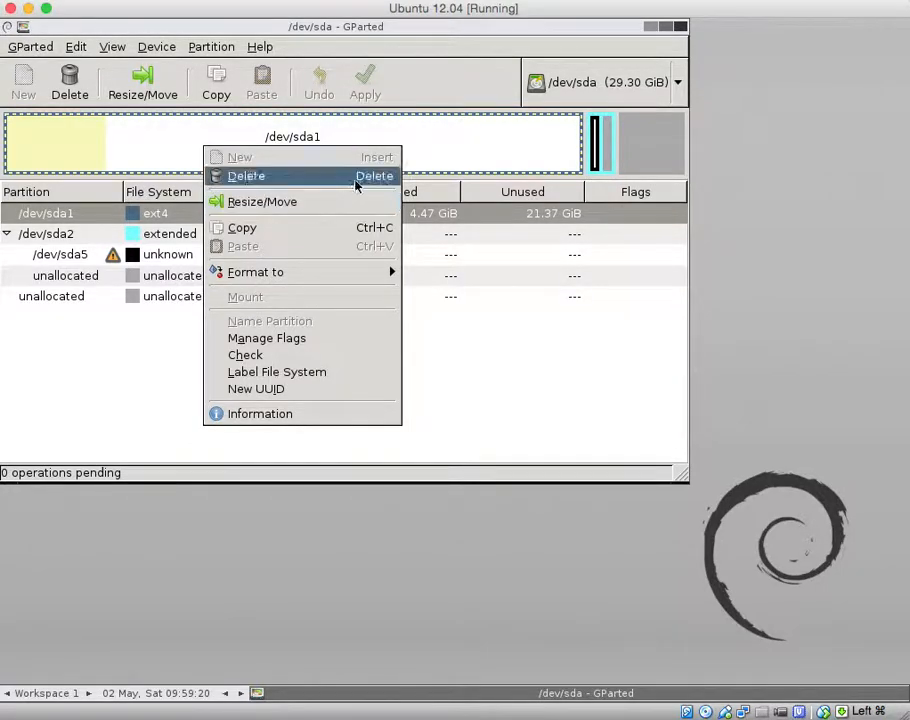
{"action": "left_click", "coordinate": [600, 148]}
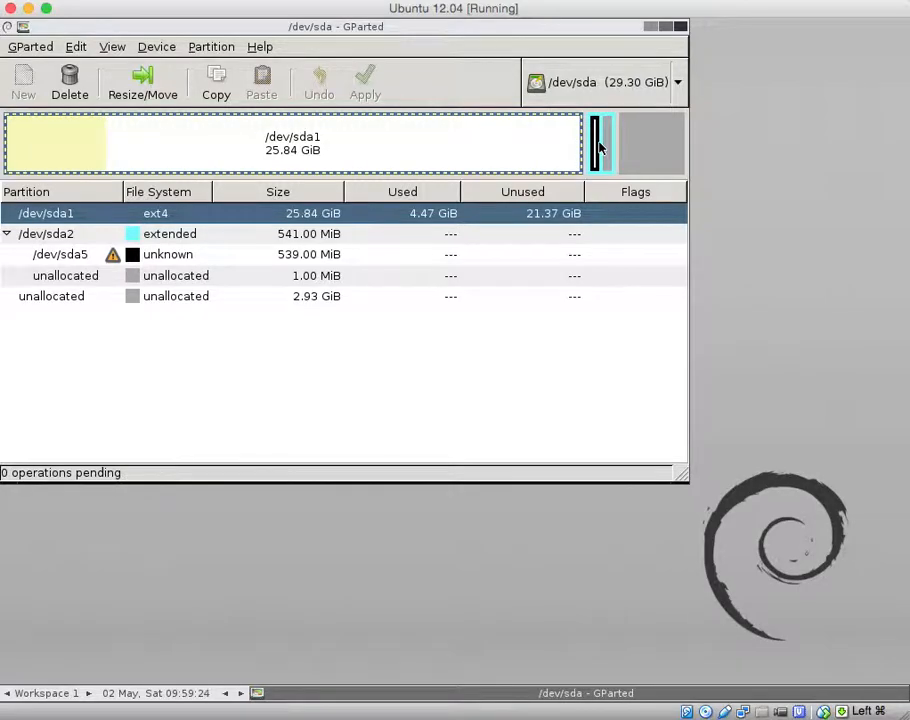
Step: Queue the deletion of the logical partition /dev/sda5 and the extended partition /dev/sda2
{"action": "left_click", "coordinate": [124, 262]}
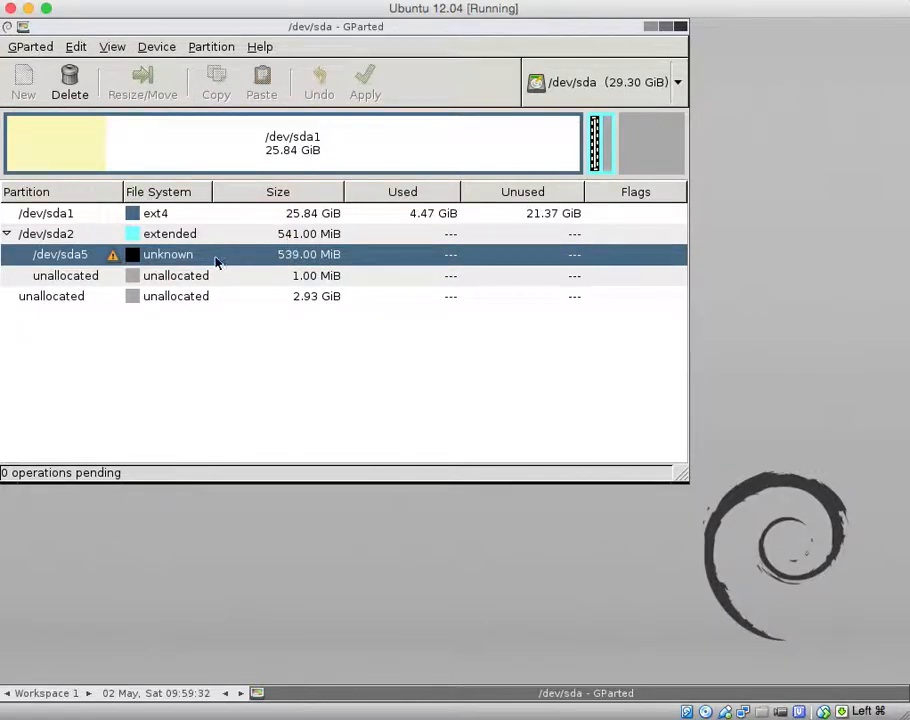
{"action": "right_click", "coordinate": [139, 257]}
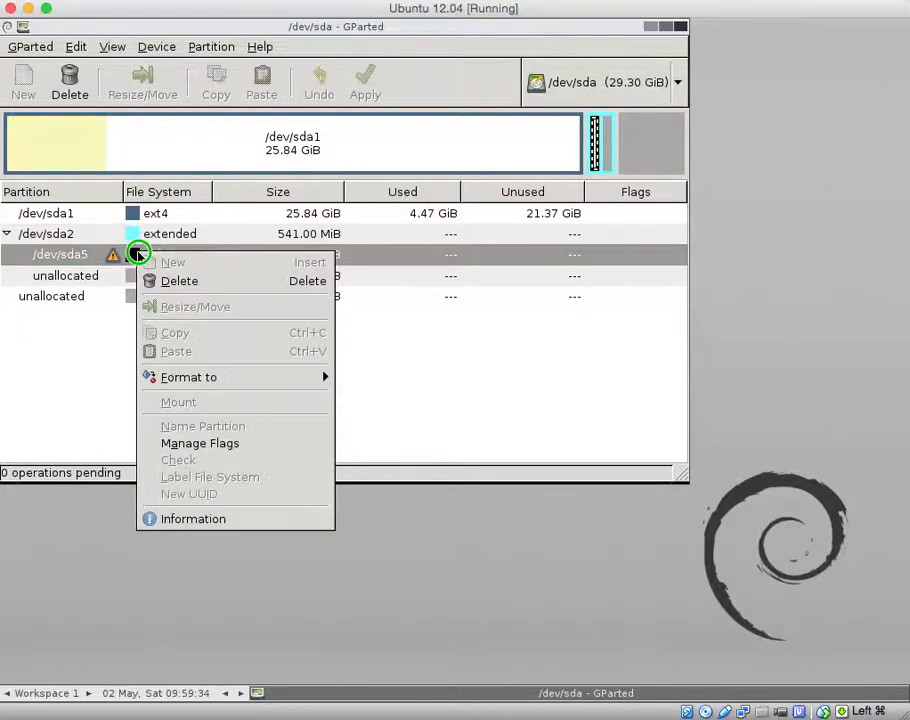
{"action": "left_click", "coordinate": [160, 277]}
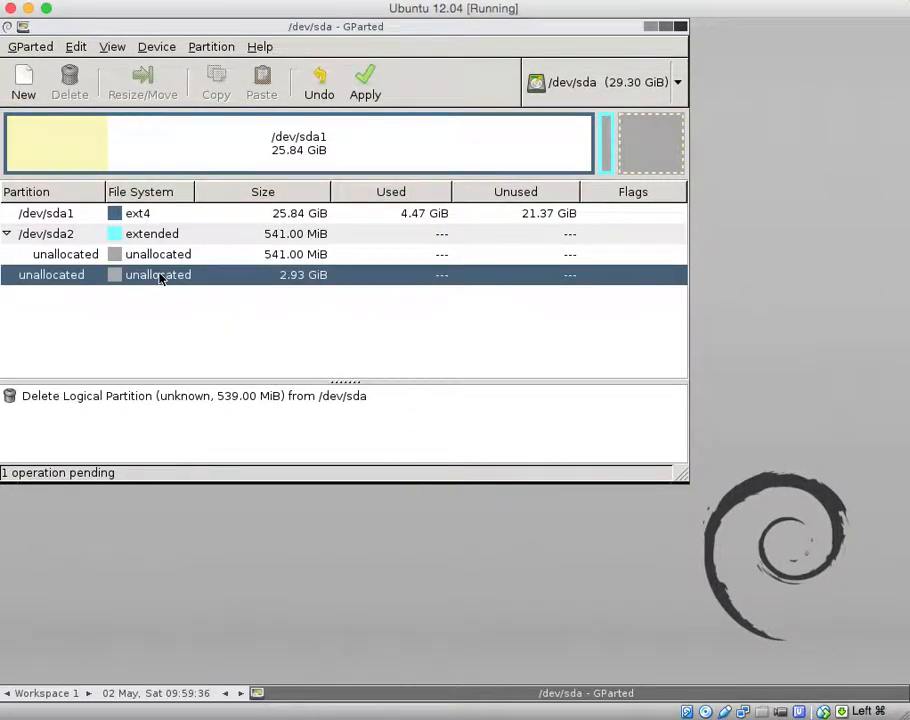
{"action": "left_click", "coordinate": [126, 238]}
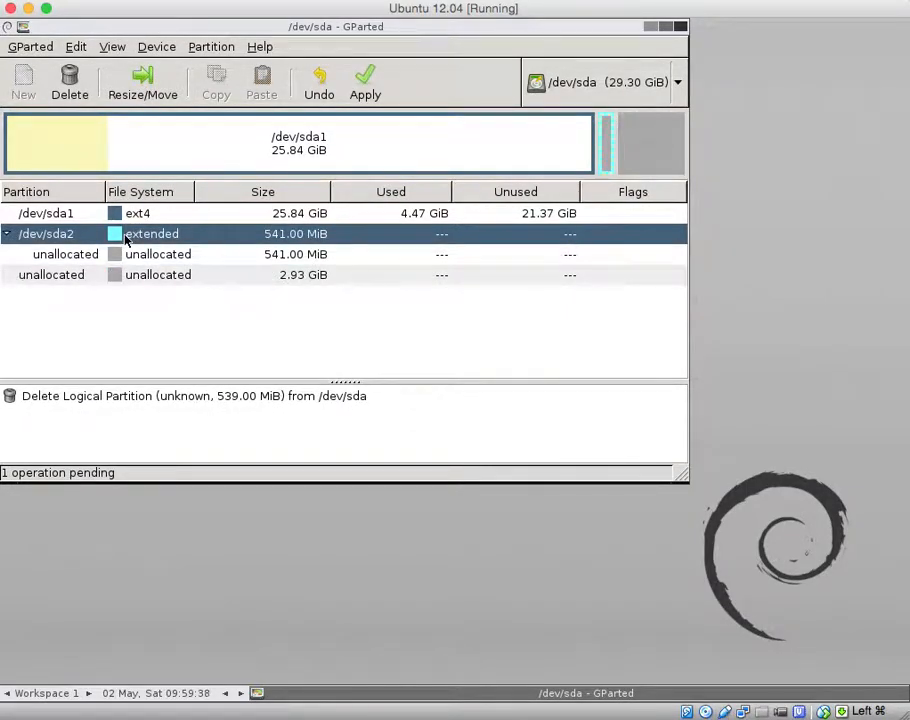
{"action": "right_click", "coordinate": [126, 238]}
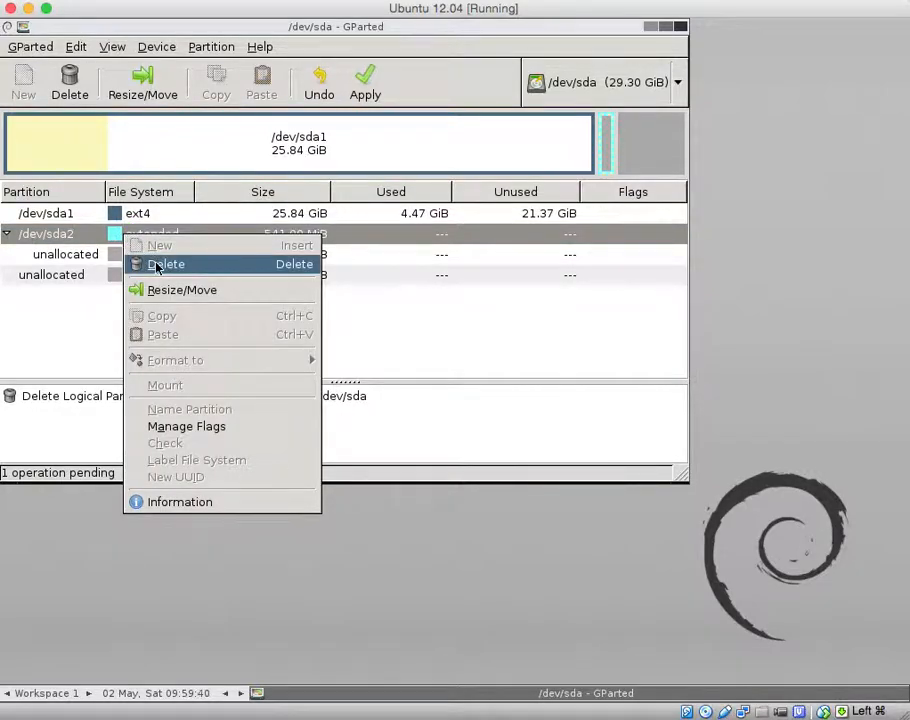
{"action": "left_click", "coordinate": [155, 265]}
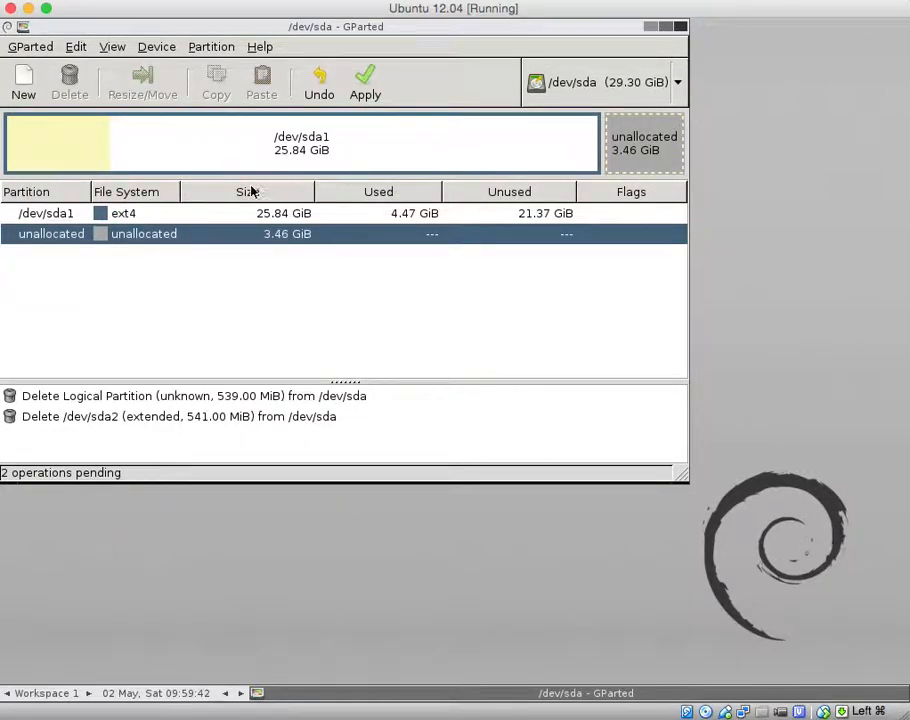
Step: Queue a new 3541 MiB extended partition filling the unallocated space after /dev/sda1
{"action": "right_click", "coordinate": [90, 236]}
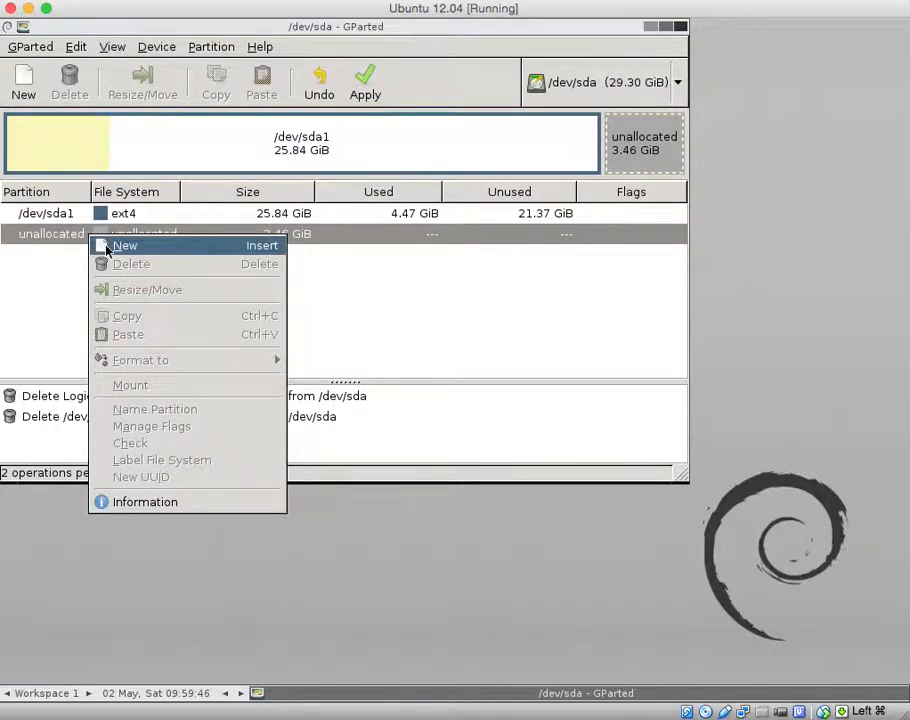
{"action": "left_click", "coordinate": [107, 246]}
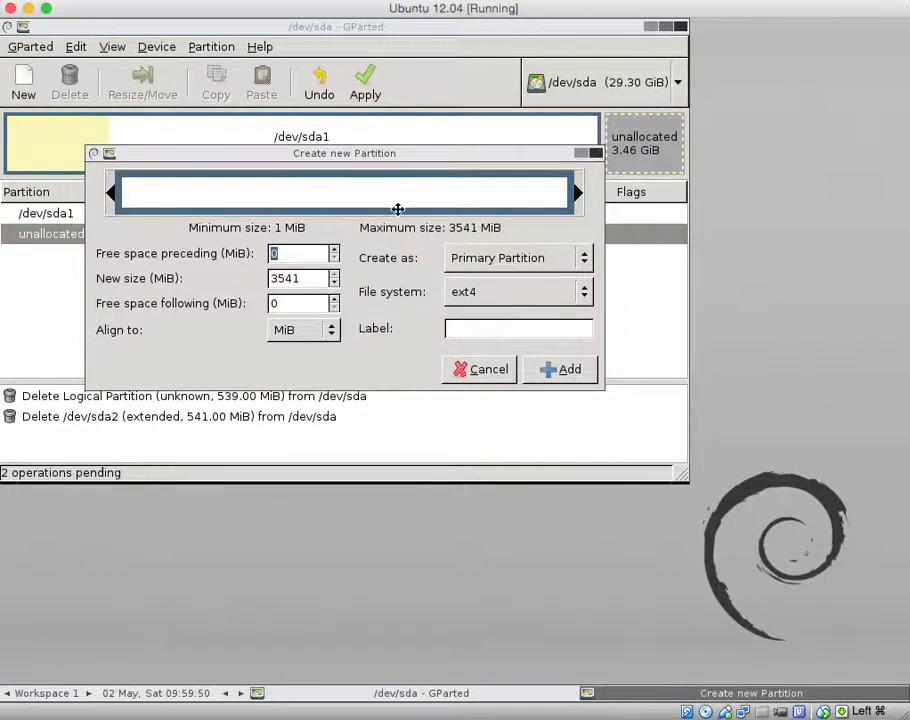
{"action": "left_click", "coordinate": [585, 260]}
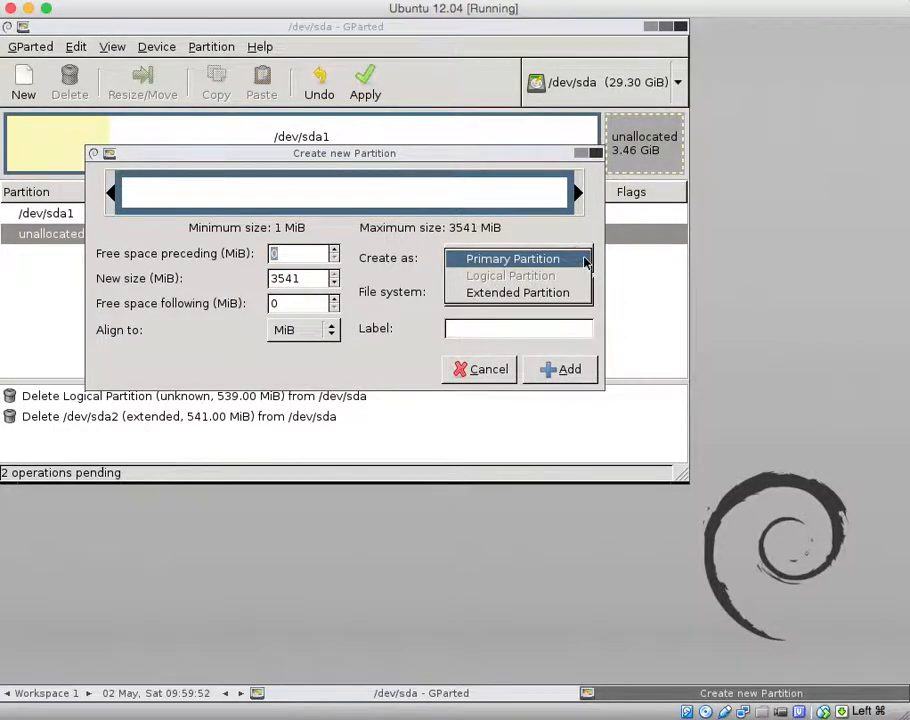
{"action": "left_click", "coordinate": [537, 296]}
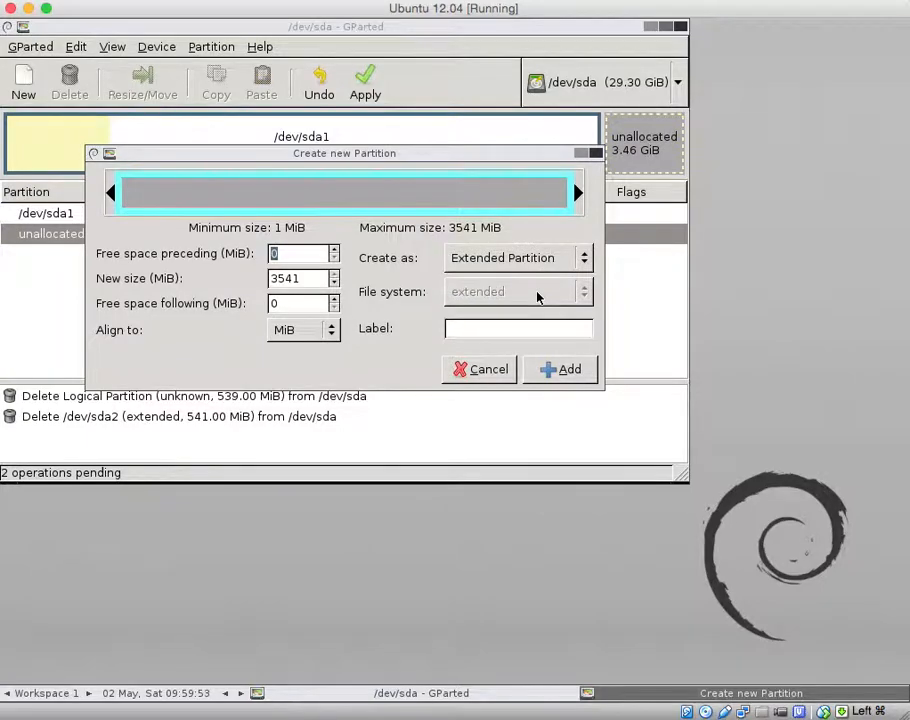
{"action": "left_click", "coordinate": [559, 374]}
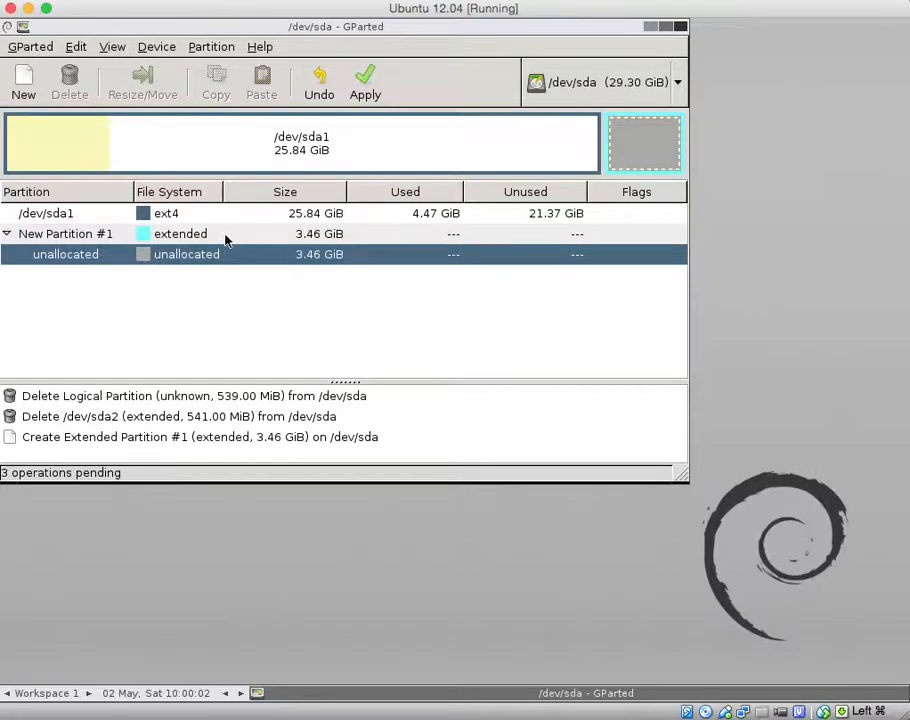
Step: Check the size limits for resizing /dev/sda1, leaving its size as it is
{"action": "left_click", "coordinate": [222, 152]}
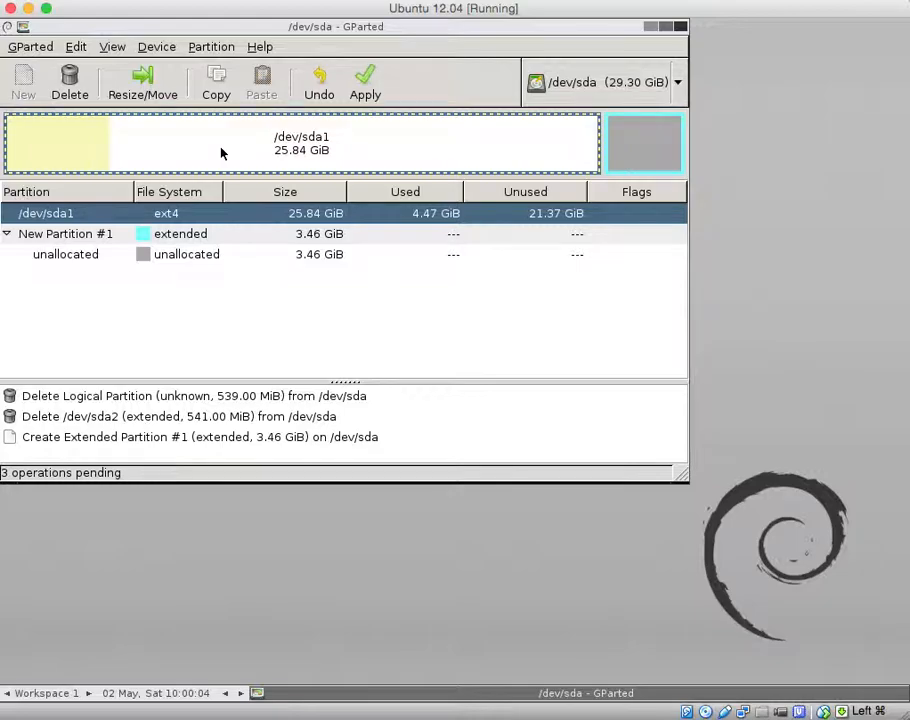
{"action": "right_click", "coordinate": [221, 149]}
{"action": "left_click", "coordinate": [272, 204]}
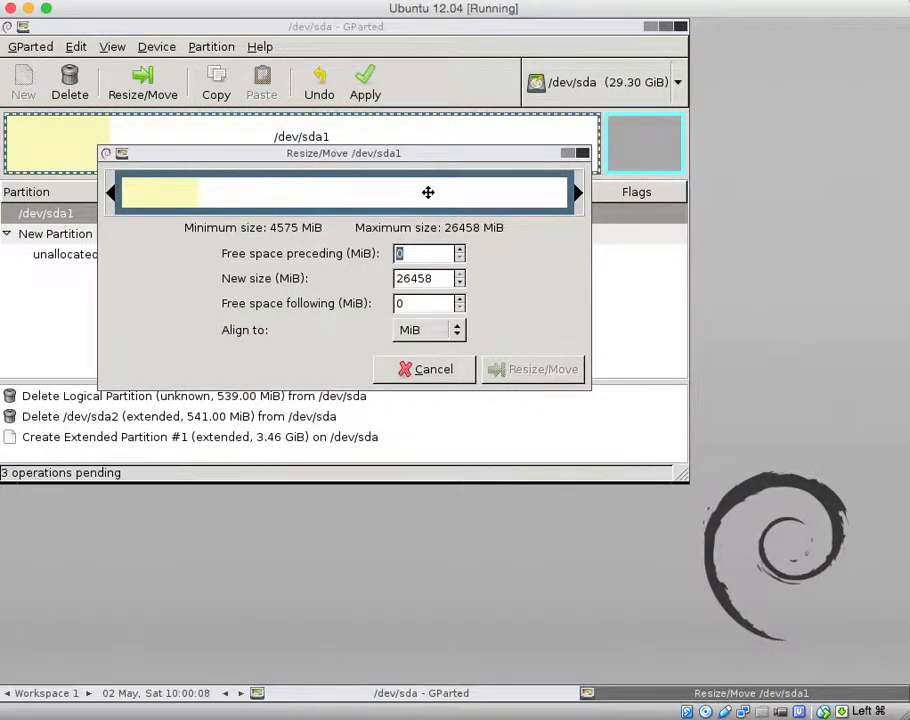
{"action": "left_click", "coordinate": [421, 369]}
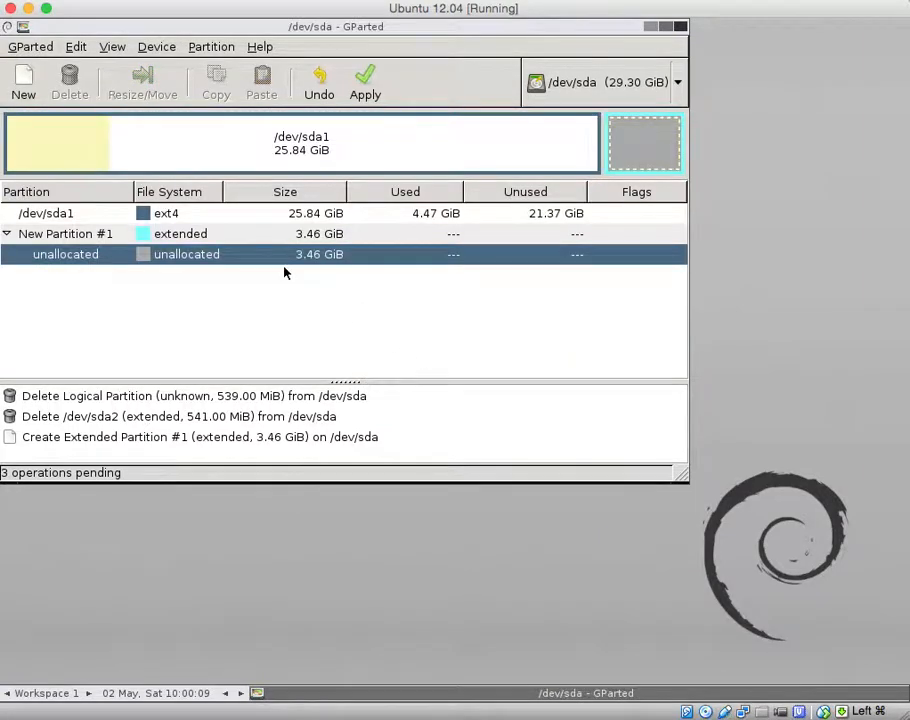
Step: Inspect the operations offered for the unallocated space and for the extended New Partition #1
{"action": "right_click", "coordinate": [118, 257]}
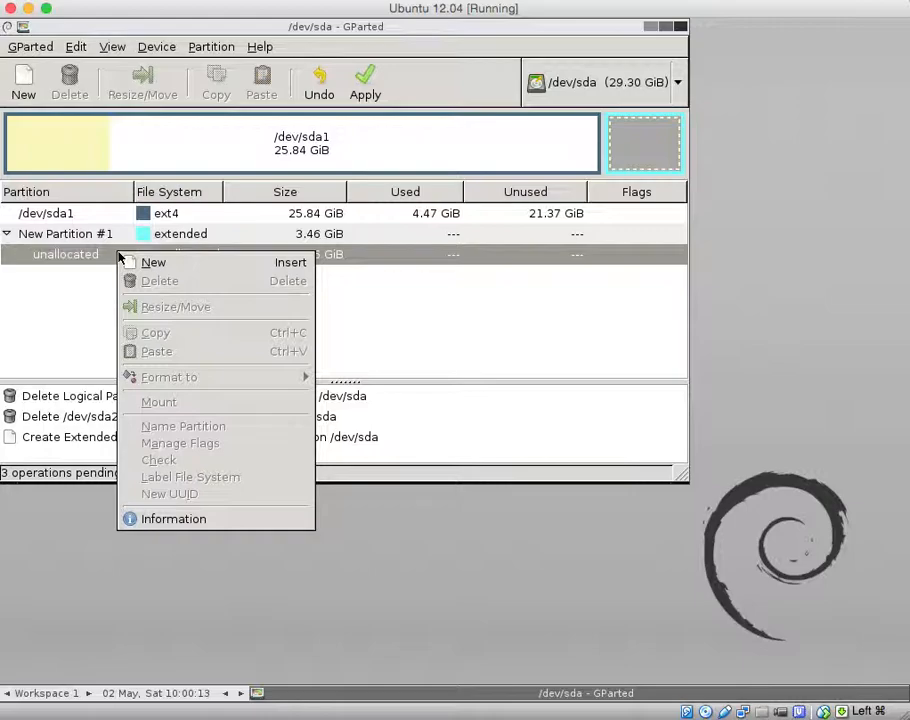
{"action": "left_click", "coordinate": [94, 233]}
{"action": "left_click", "coordinate": [93, 233]}
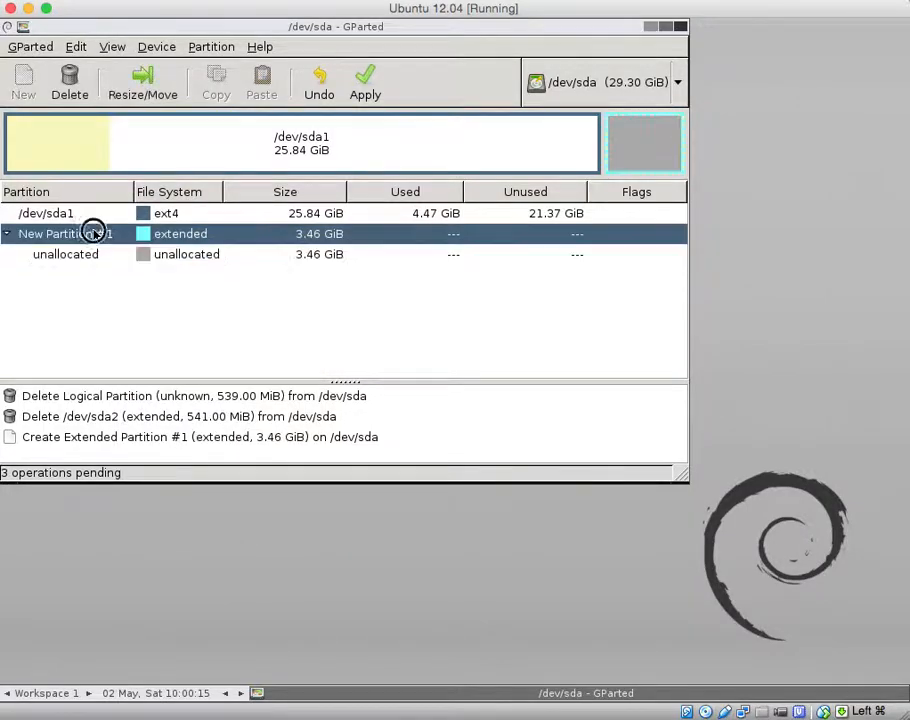
{"action": "right_click", "coordinate": [94, 233]}
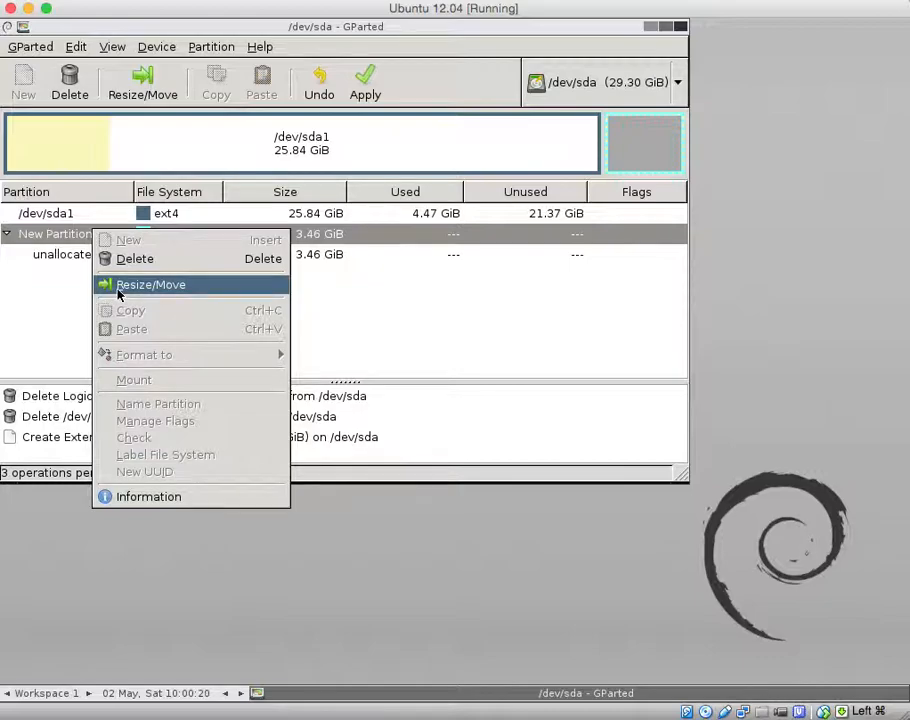
{"action": "left_click", "coordinate": [49, 299]}
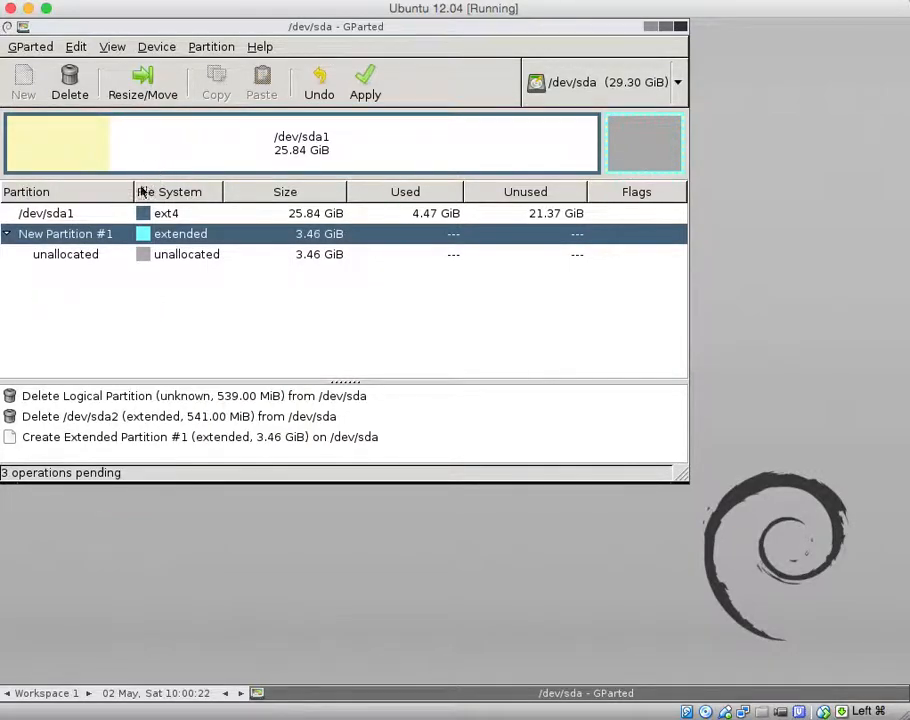
Step: Recheck the resize range of /dev/sda1 without changing it, and undo all pending operations
{"action": "left_click", "coordinate": [94, 215]}
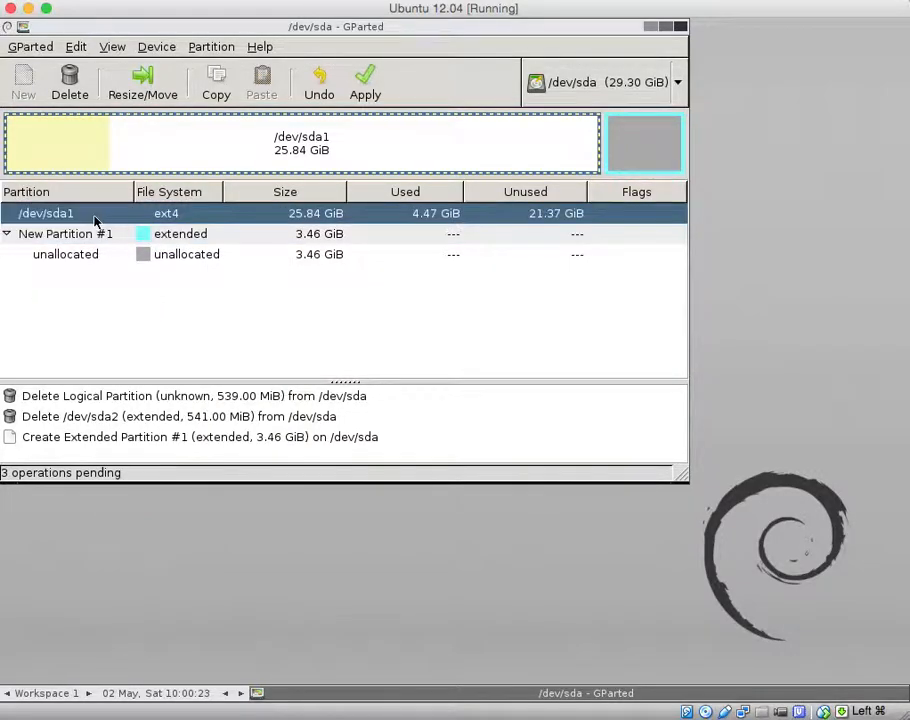
{"action": "right_click", "coordinate": [197, 142]}
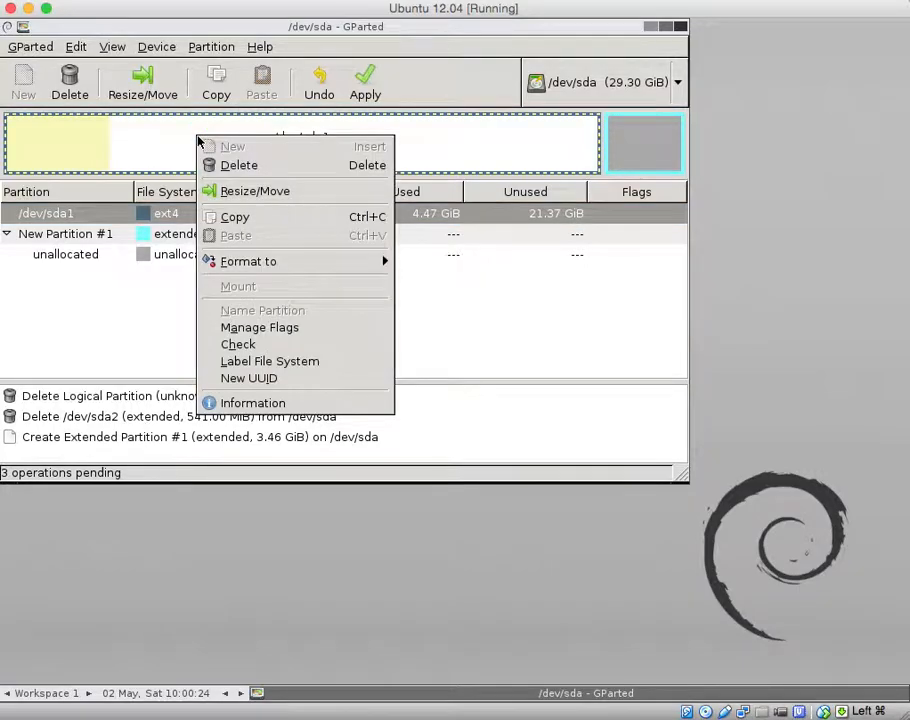
{"action": "left_click", "coordinate": [240, 191]}
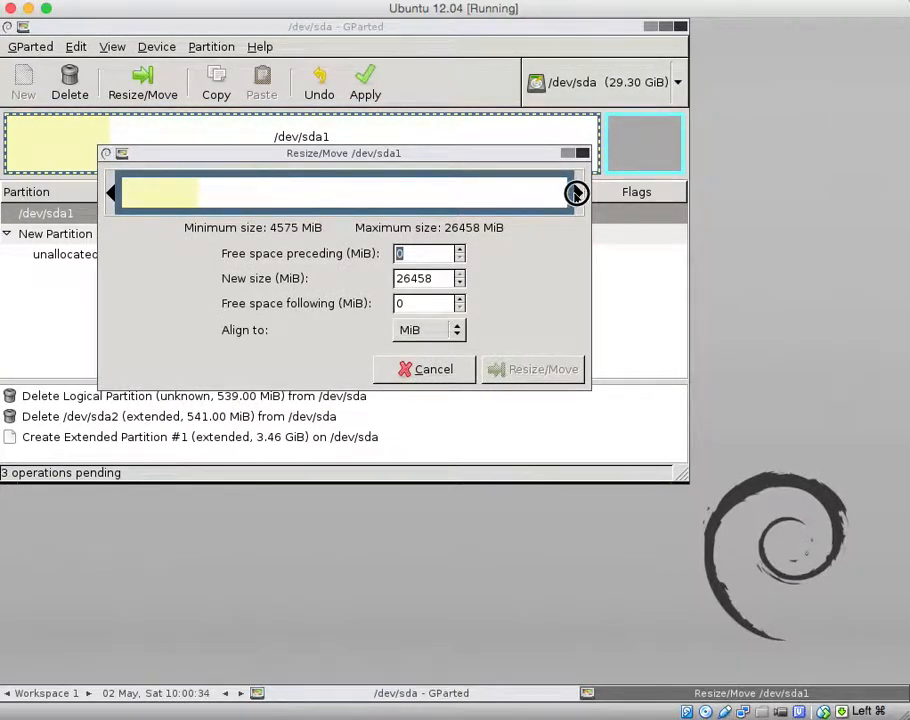
{"action": "left_click", "coordinate": [437, 374]}
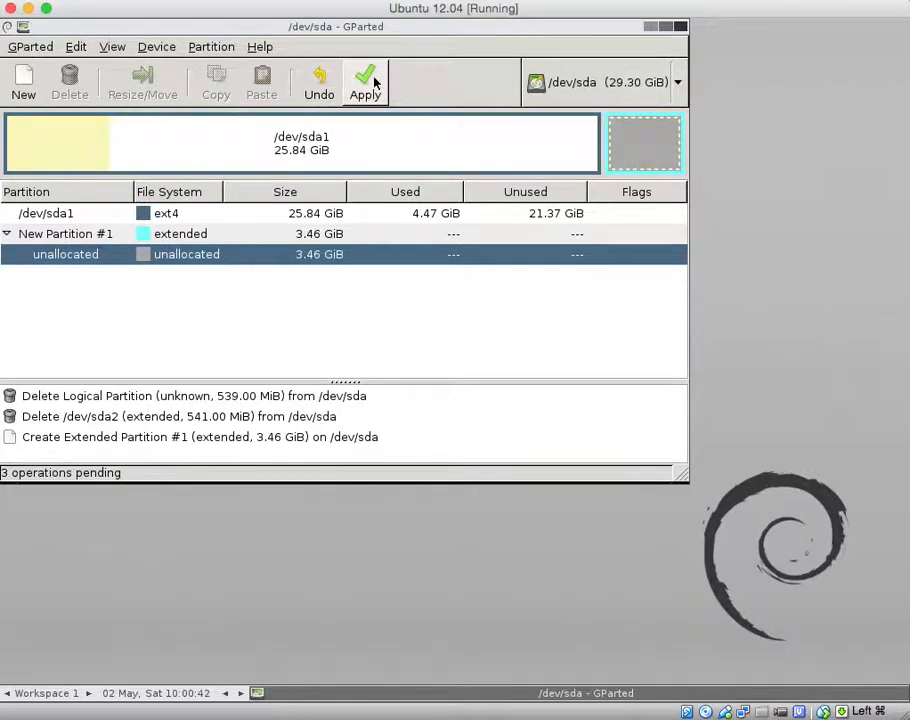
{"action": "left_click", "coordinate": [320, 84]}
{"action": "left_click", "coordinate": [320, 84]}
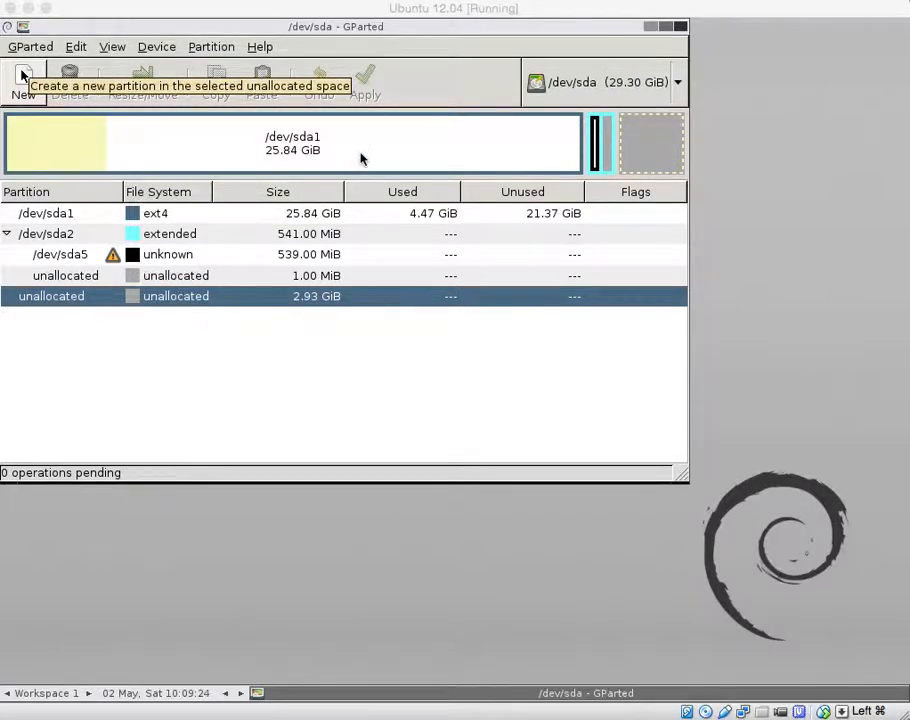
Step: Queue the deletion of the logical partition /dev/sda5 and its parent extended partition /dev/sda2
{"action": "left_click", "coordinate": [108, 259]}
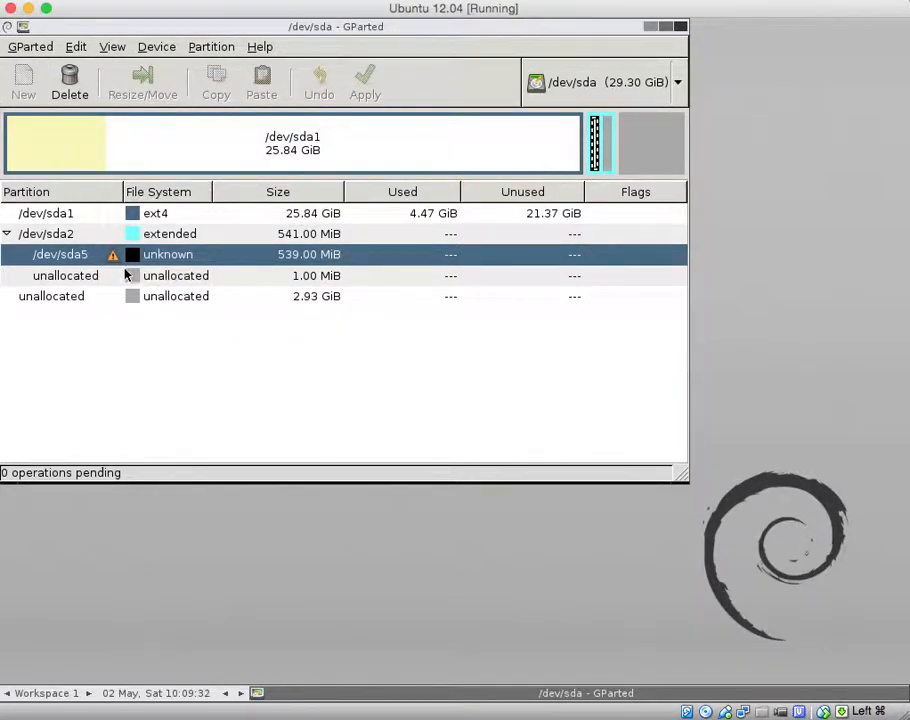
{"action": "right_click", "coordinate": [108, 257]}
{"action": "mouse_move", "coordinate": [156, 387]}
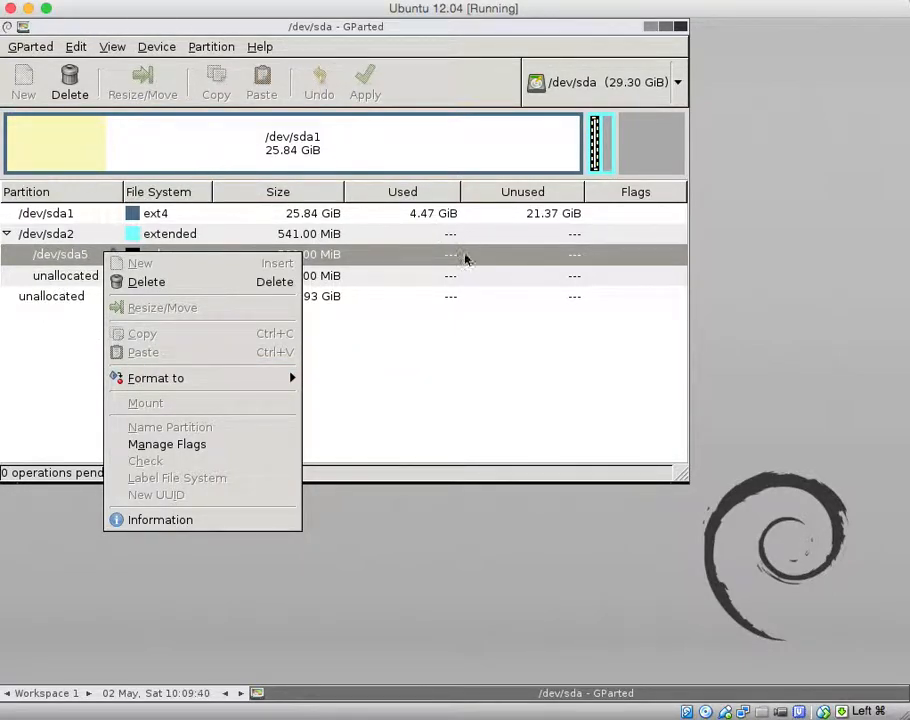
{"action": "left_click", "coordinate": [340, 259]}
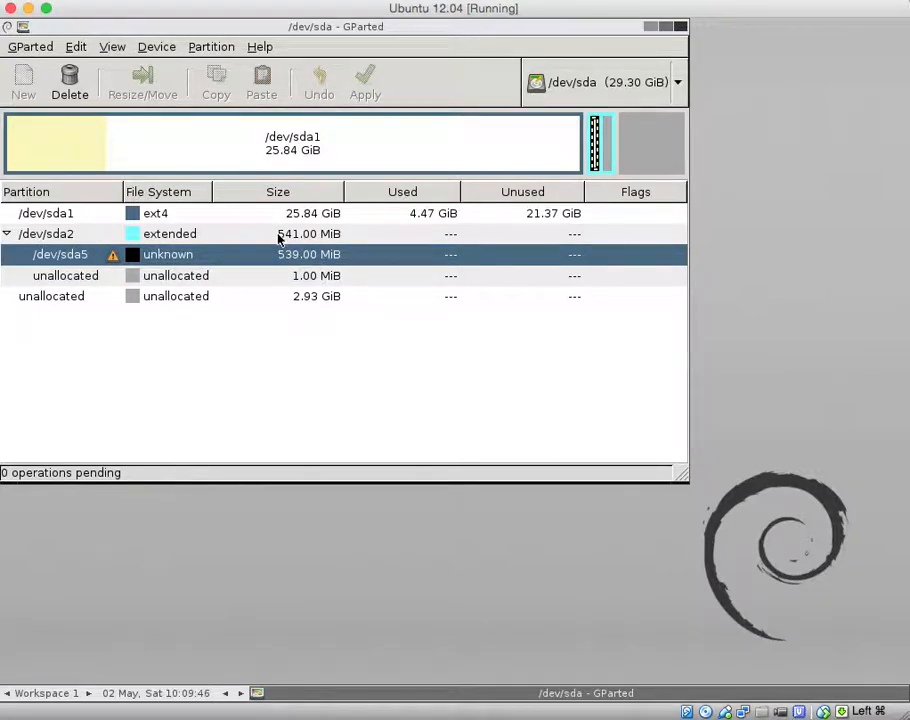
{"action": "left_click", "coordinate": [69, 80]}
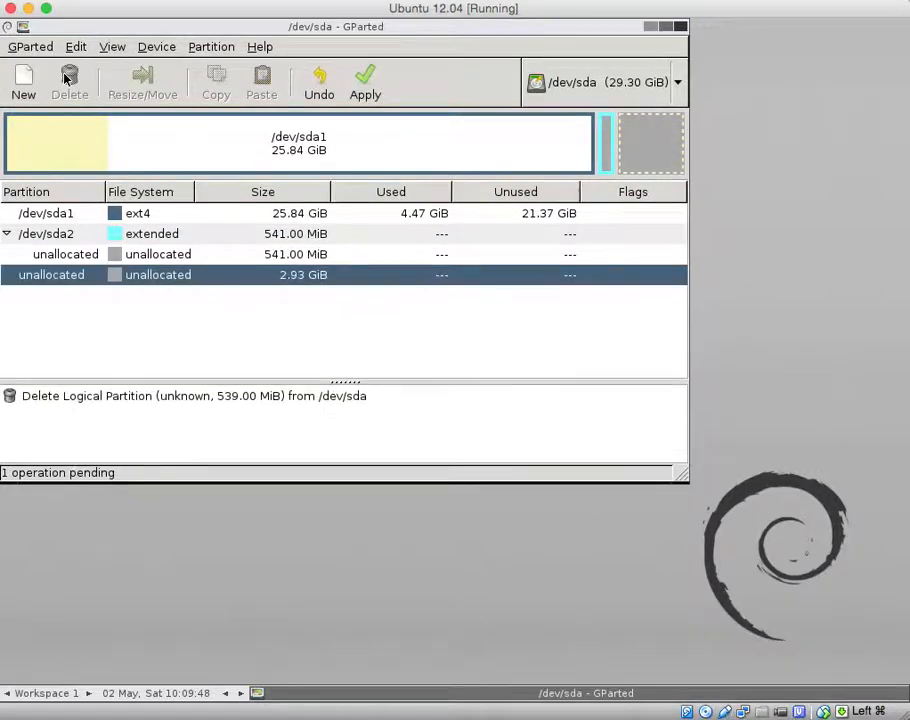
{"action": "left_click", "coordinate": [79, 234]}
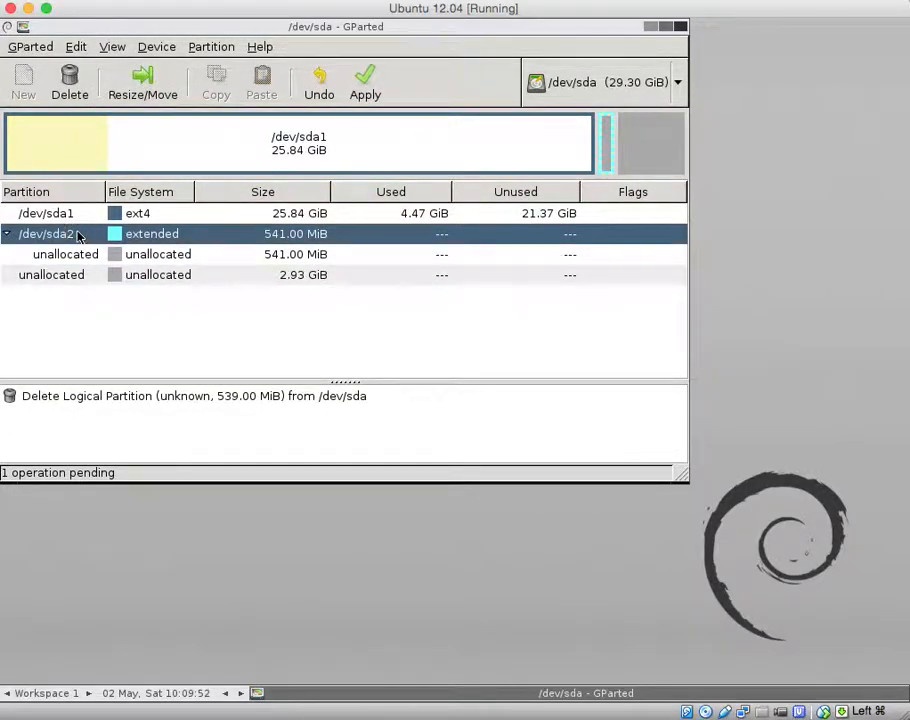
{"action": "left_click", "coordinate": [77, 85]}
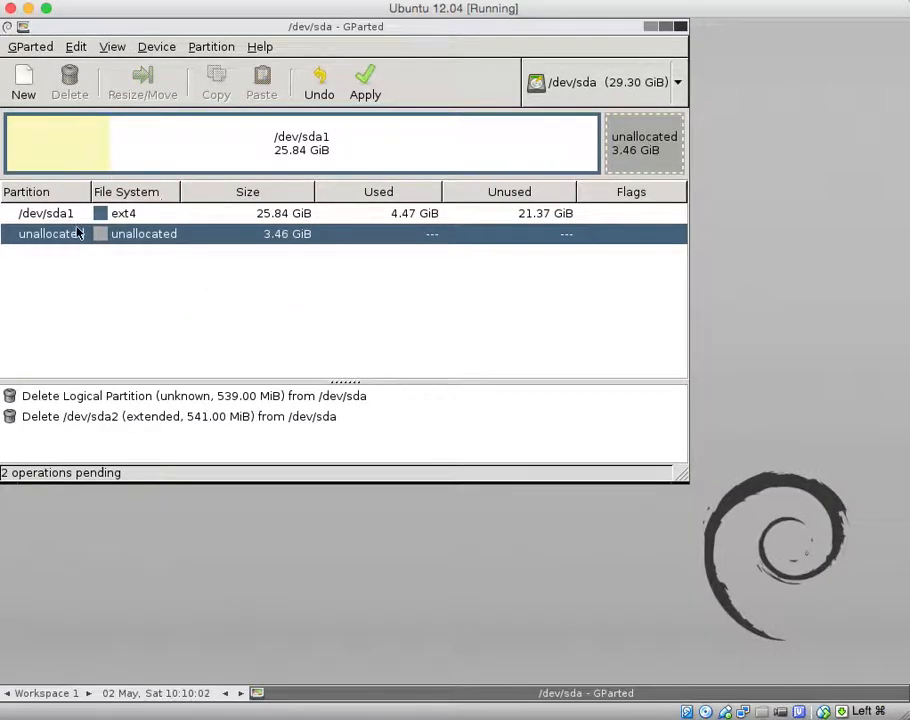
Step: Queue an extended partition using the full 3541 MiB of unallocated space
{"action": "right_click", "coordinate": [128, 236]}
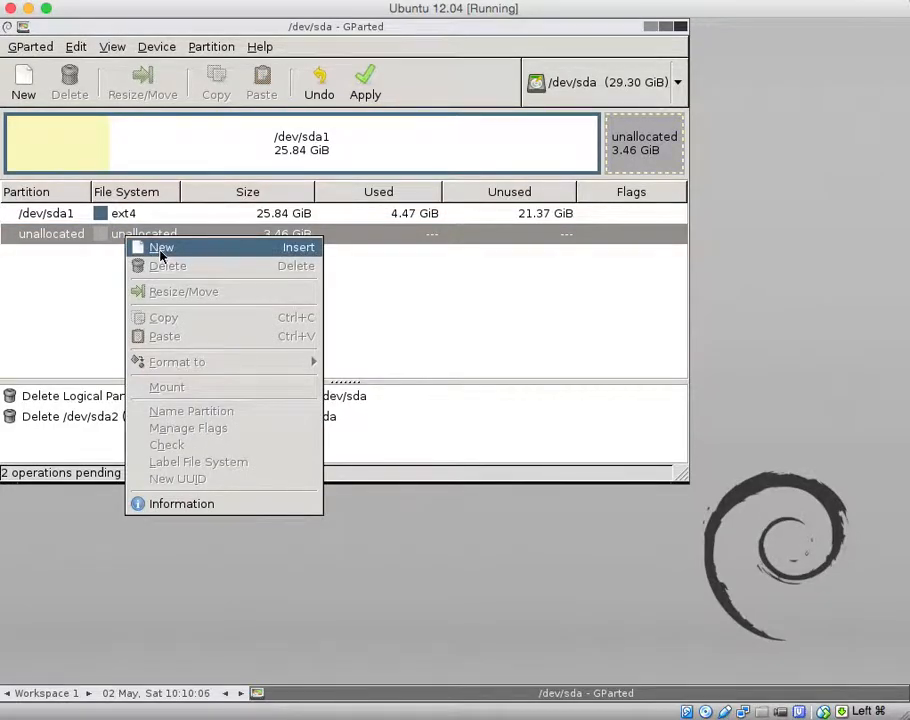
{"action": "left_click", "coordinate": [240, 250]}
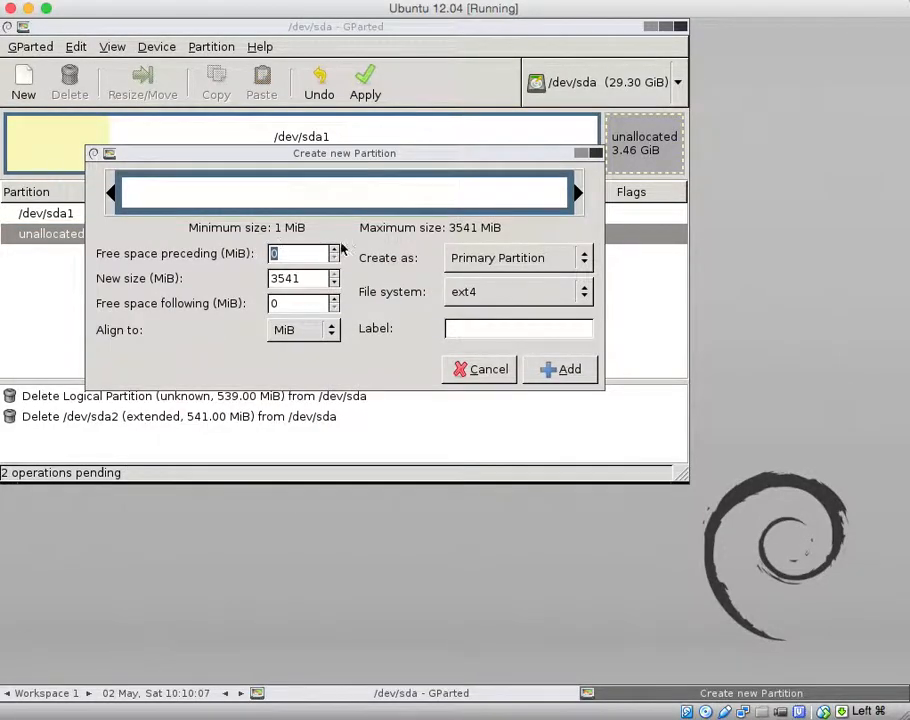
{"action": "left_click", "coordinate": [583, 258]}
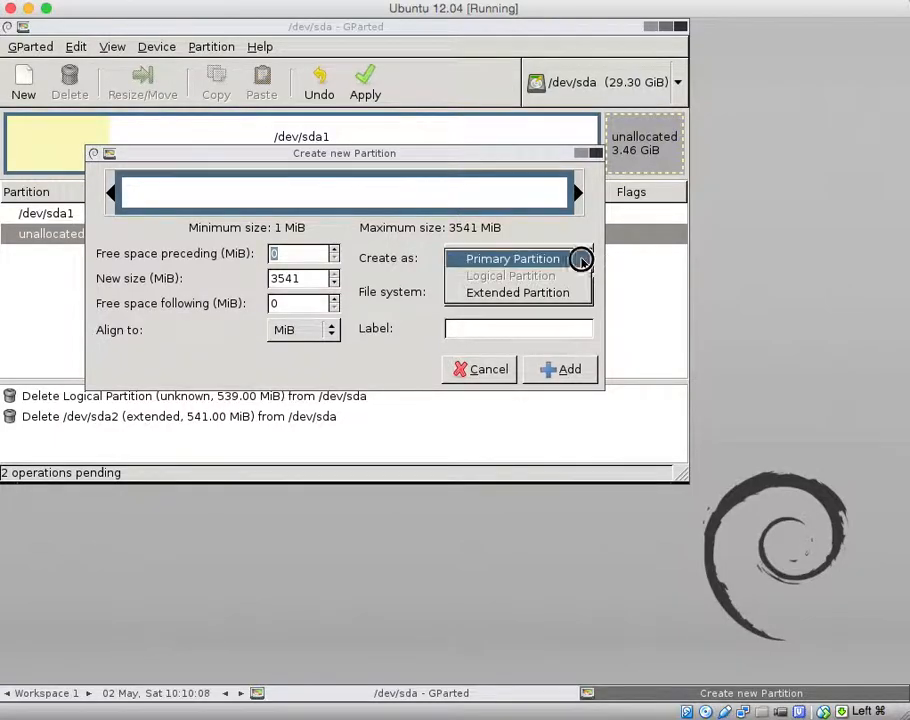
{"action": "left_click", "coordinate": [541, 293]}
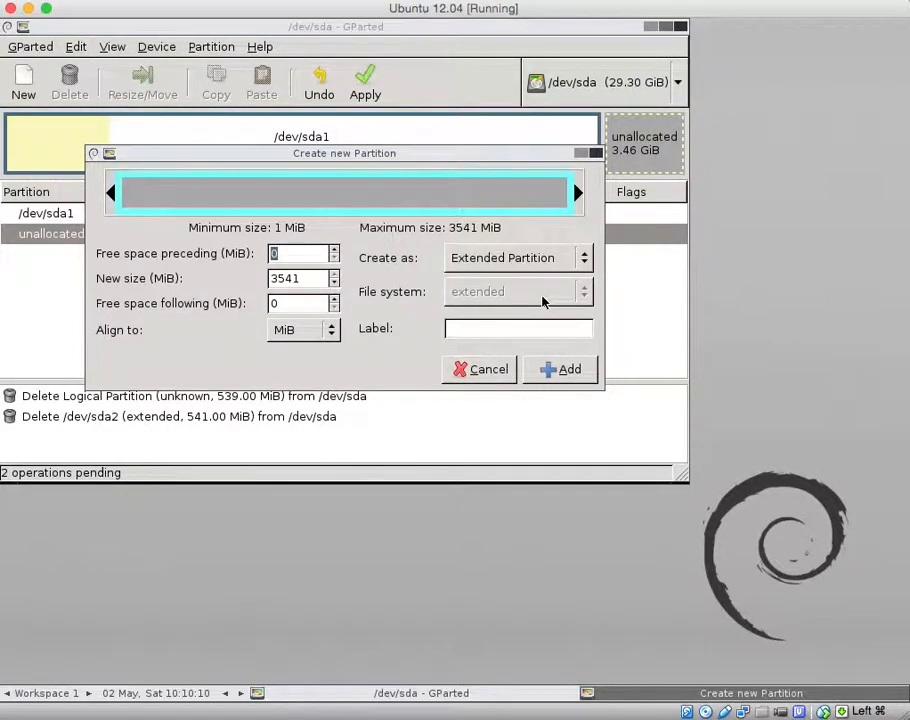
{"action": "left_click", "coordinate": [546, 372]}
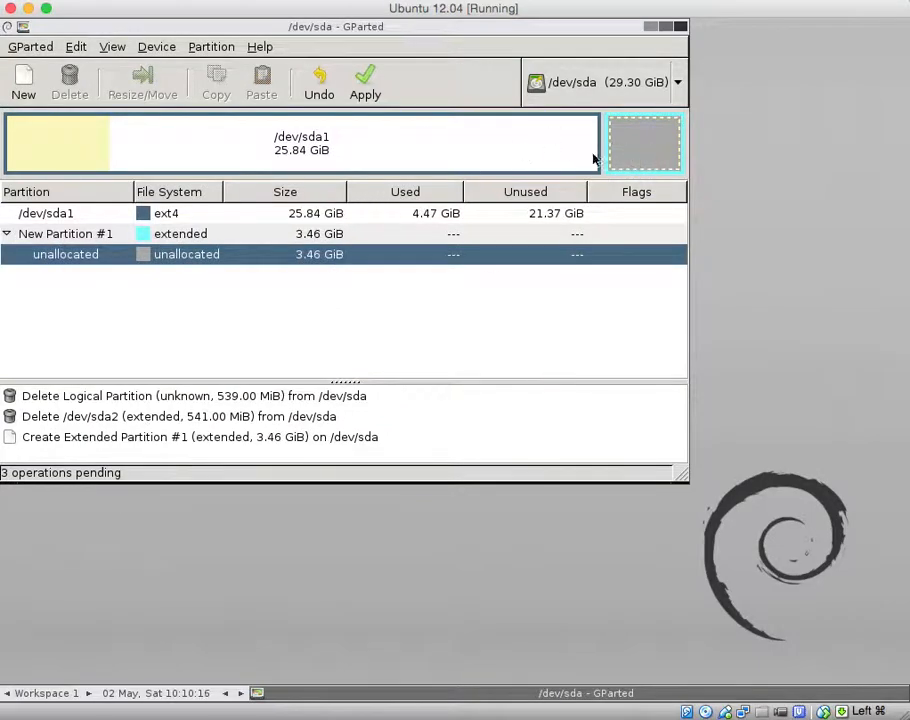
Step: Shrink the queued extended partition to 545 MiB at the end of the disk, with 2996 MiB free space preceding it
{"action": "left_click", "coordinate": [176, 236]}
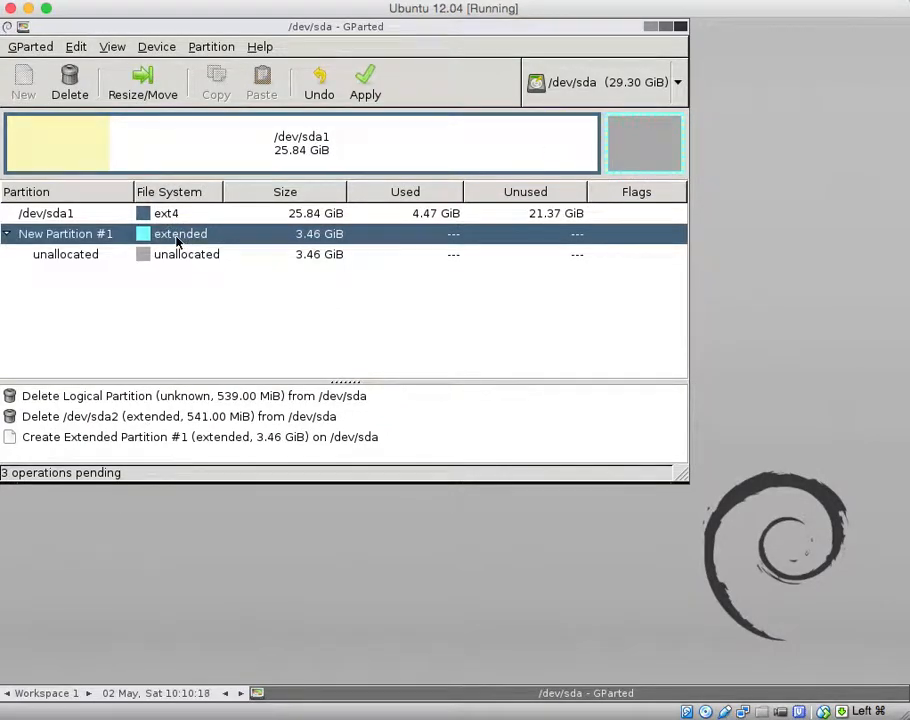
{"action": "right_click", "coordinate": [177, 238]}
{"action": "left_click", "coordinate": [47, 295]}
{"action": "right_click", "coordinate": [157, 240]}
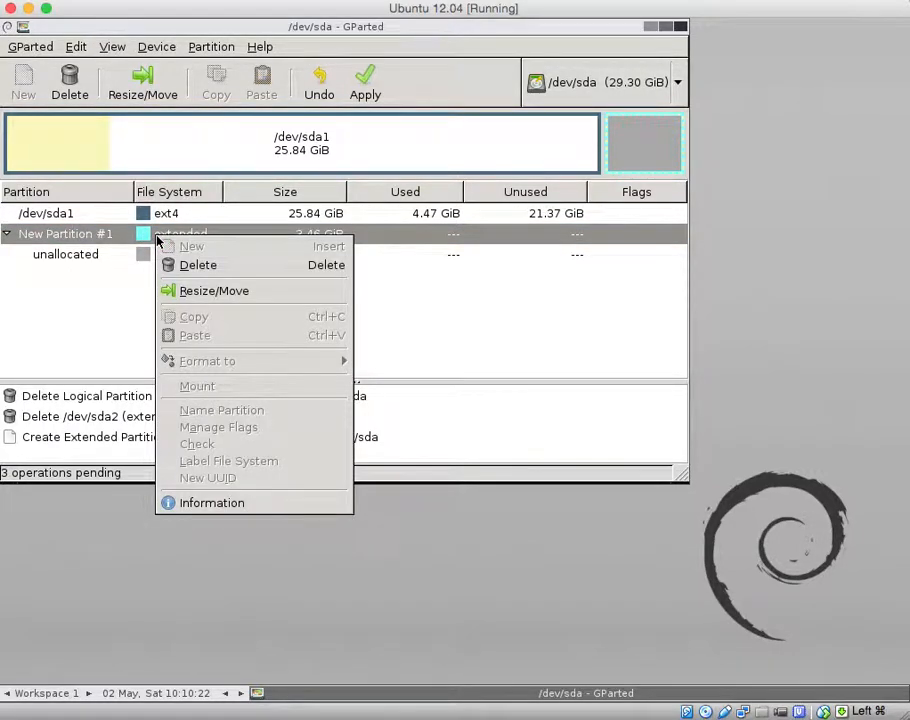
{"action": "left_click", "coordinate": [187, 292]}
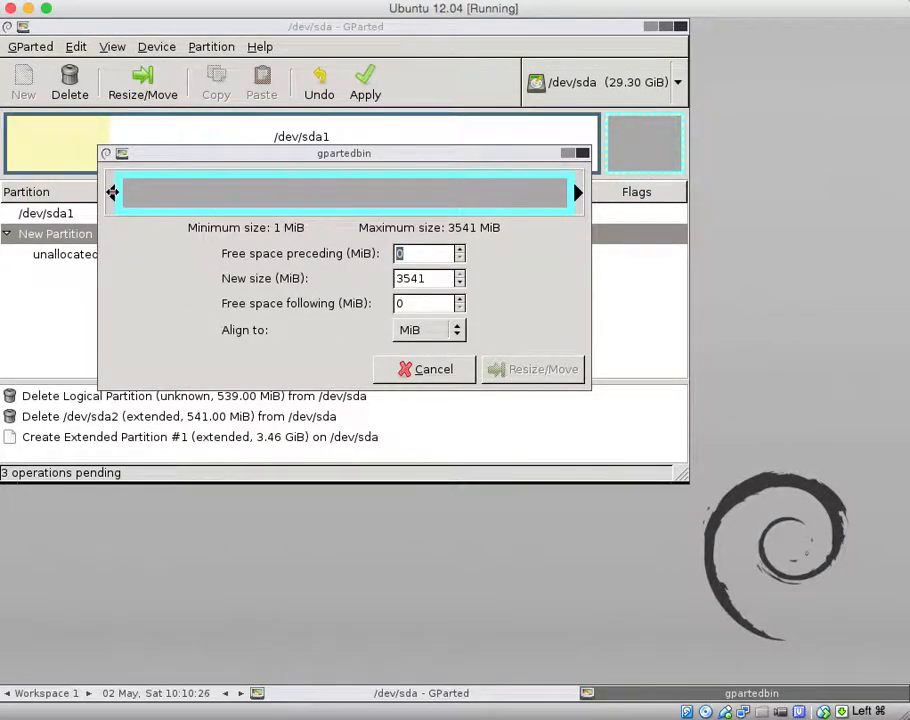
{"action": "left_click_drag", "start_coordinate": [113, 192], "coordinate": [490, 171]}
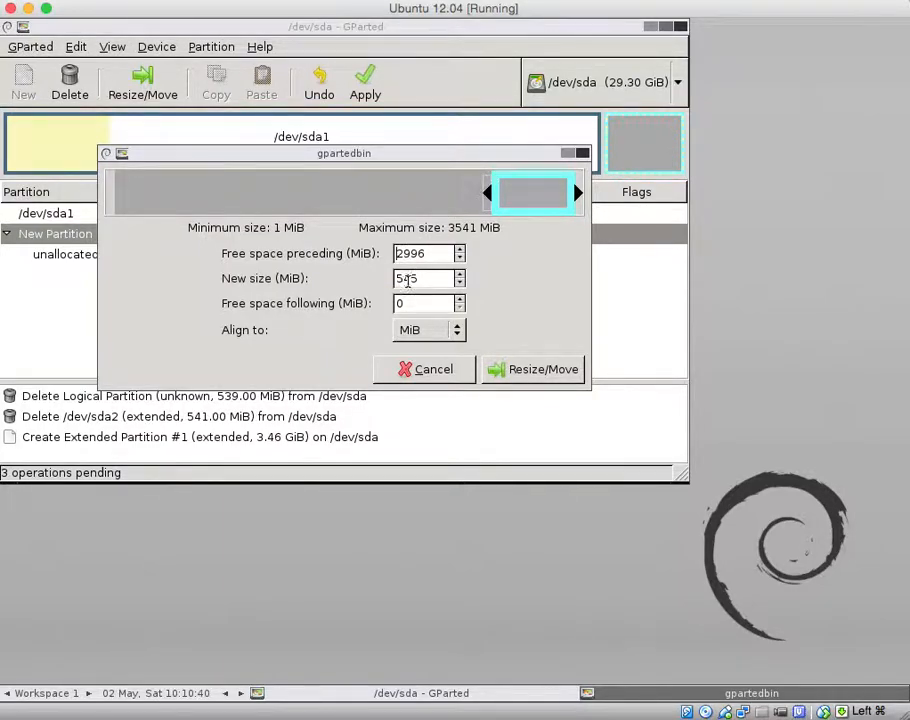
{"action": "left_click", "coordinate": [513, 373]}
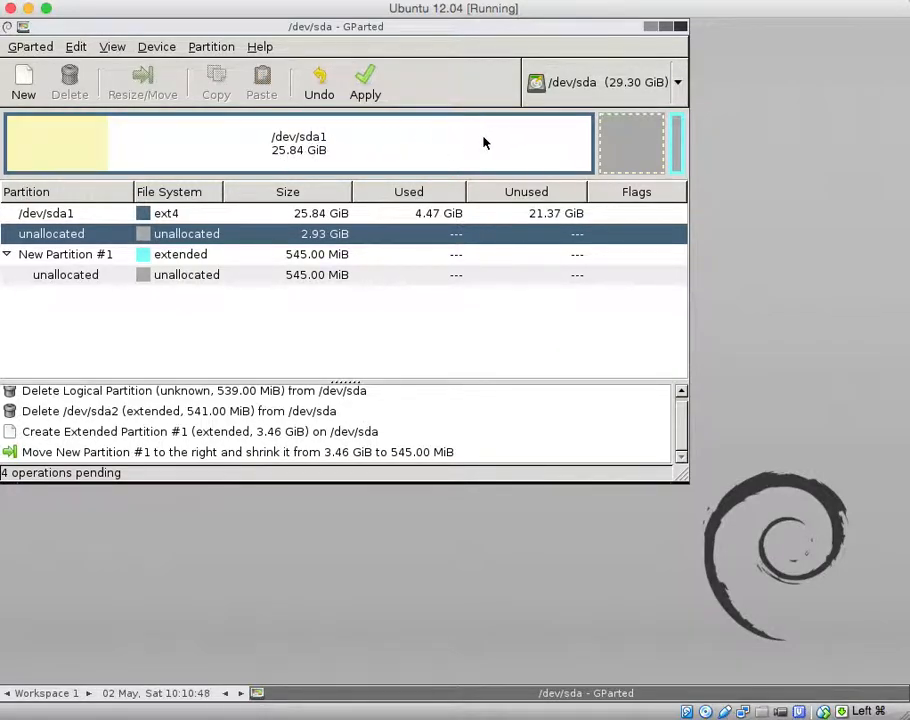
Step: Delete the queued extended partition New Partition #1
{"action": "left_click", "coordinate": [181, 259]}
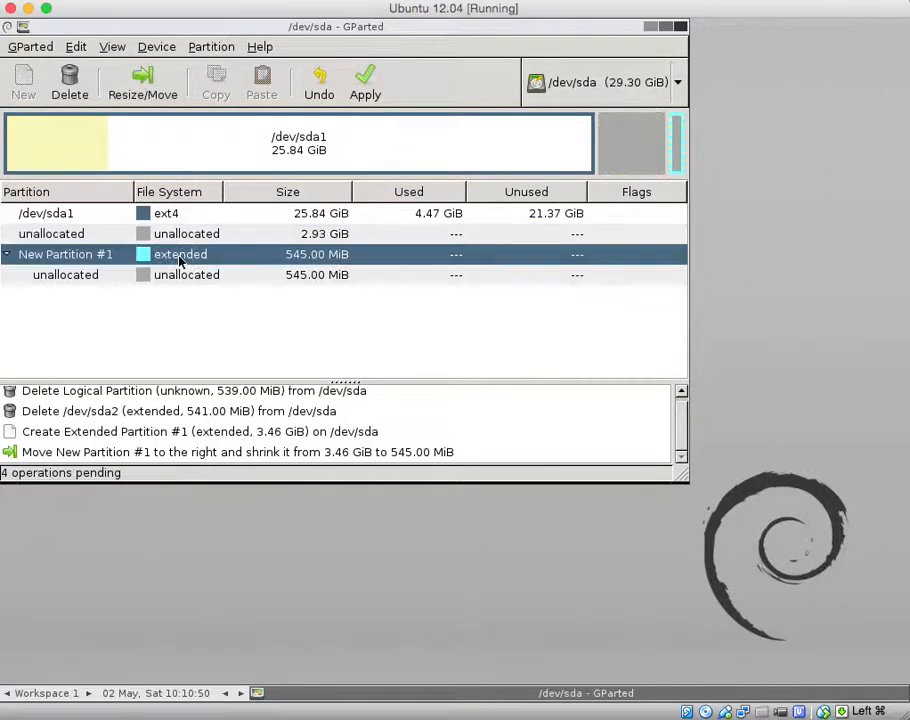
{"action": "left_click", "coordinate": [65, 85]}
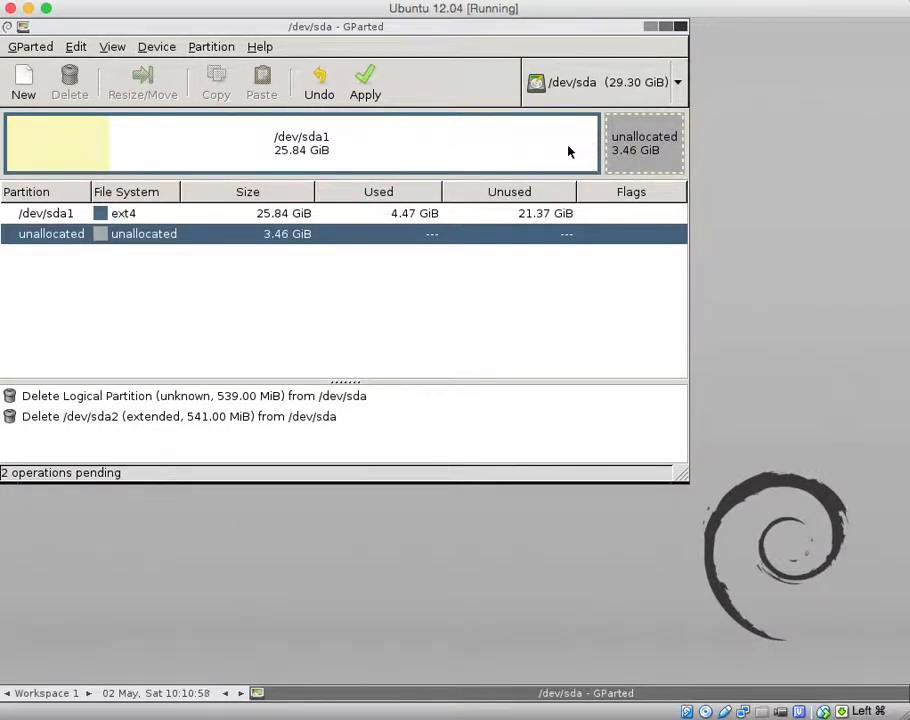
Step: Queue growing /dev/sda1 to 28.77 GiB, leaving about 541 MiB of free space following it
{"action": "left_click", "coordinate": [257, 147]}
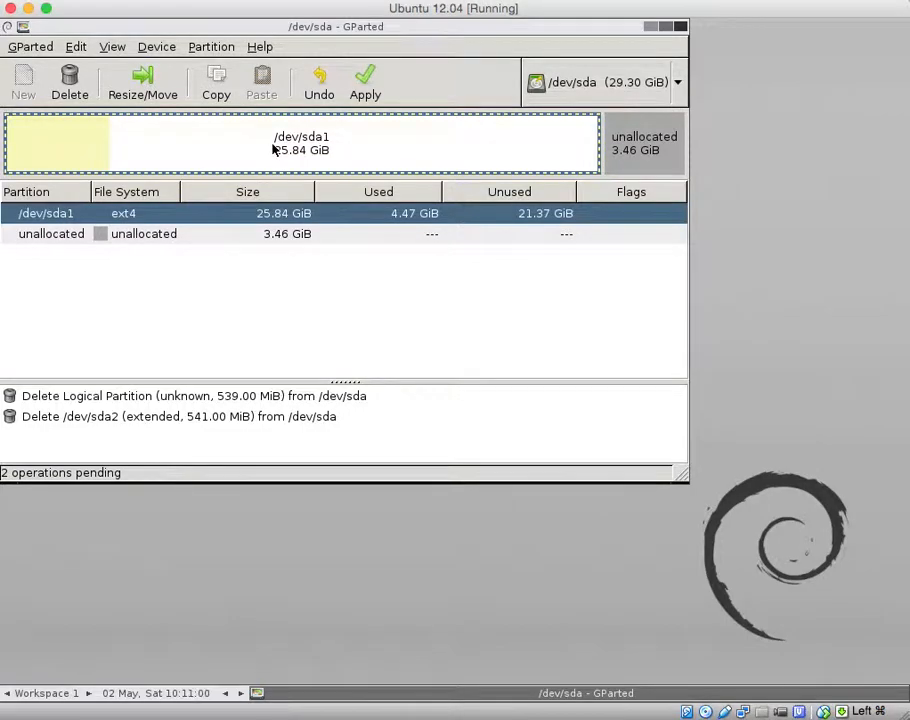
{"action": "left_click", "coordinate": [145, 78]}
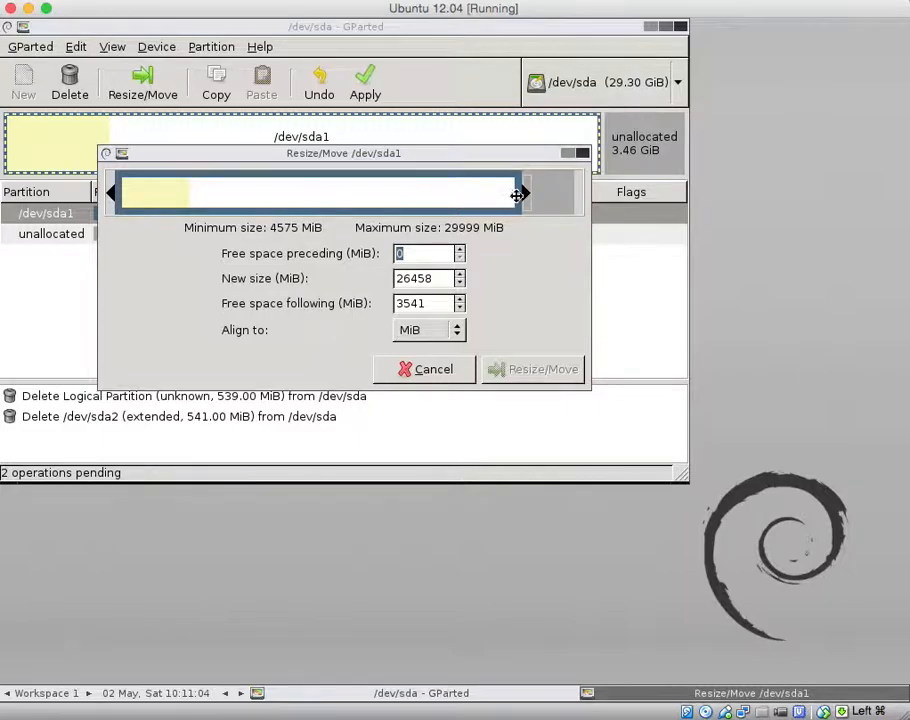
{"action": "left_click_drag", "start_coordinate": [522, 193], "coordinate": [548, 189]}
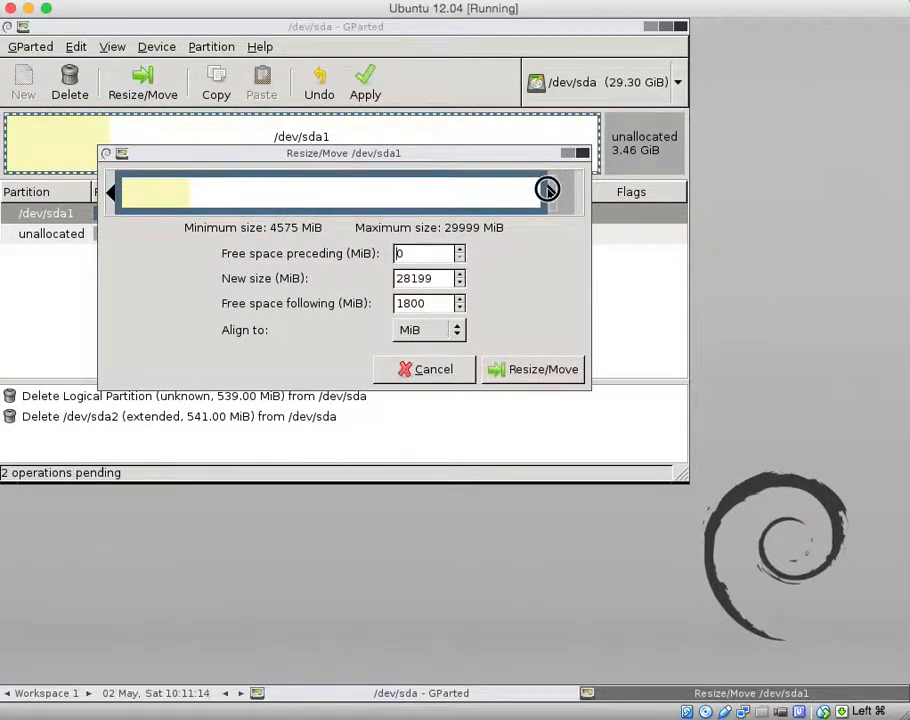
{"action": "left_click_drag", "start_coordinate": [548, 189], "coordinate": [564, 189]}
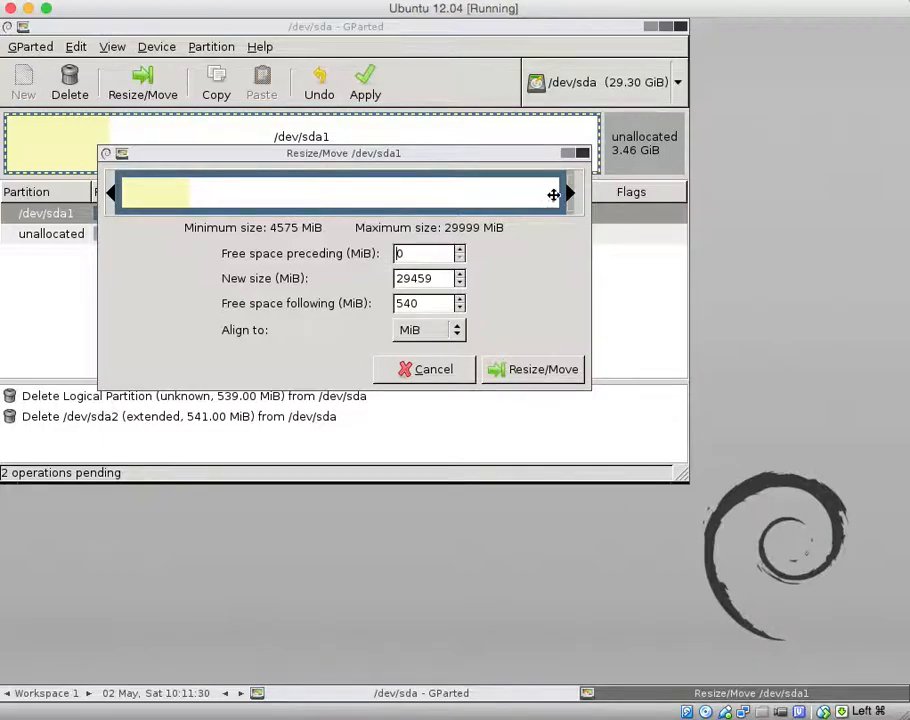
{"action": "left_click", "coordinate": [529, 368]}
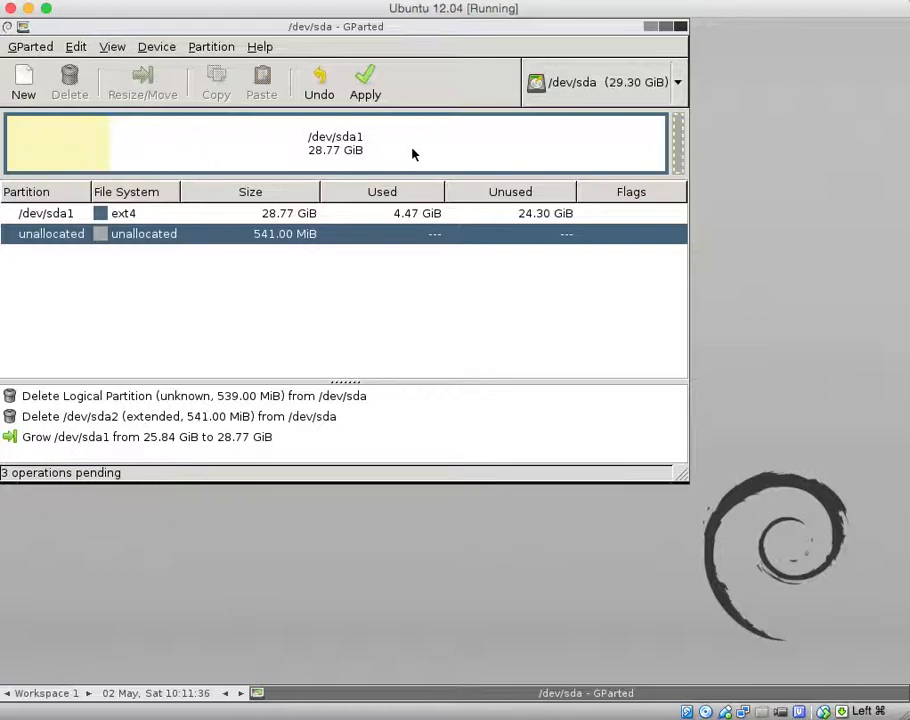
{"action": "right_click", "coordinate": [88, 243]}
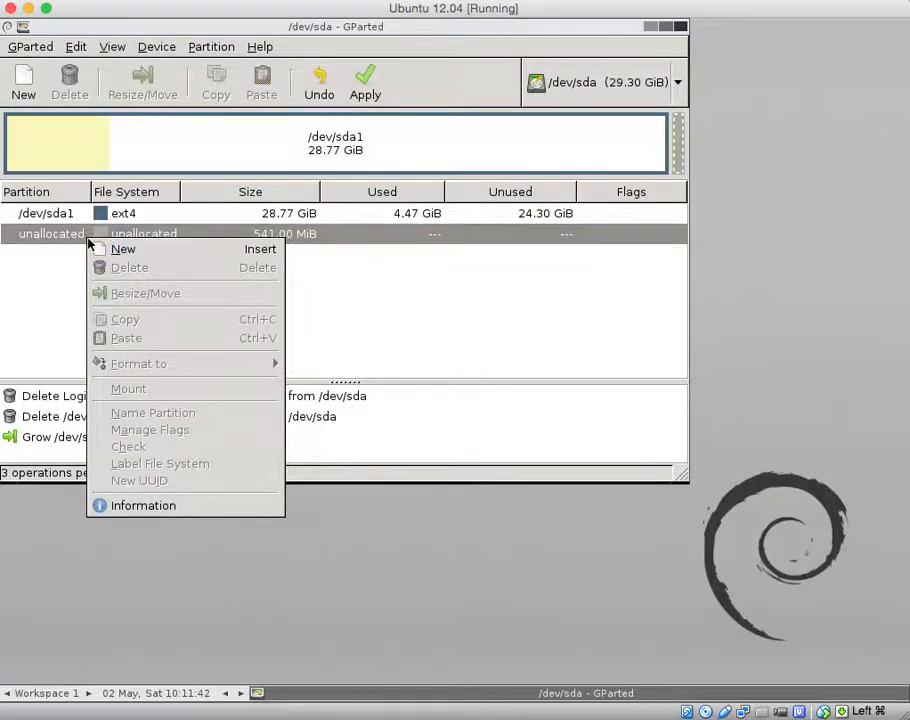
{"action": "left_click", "coordinate": [100, 249]}
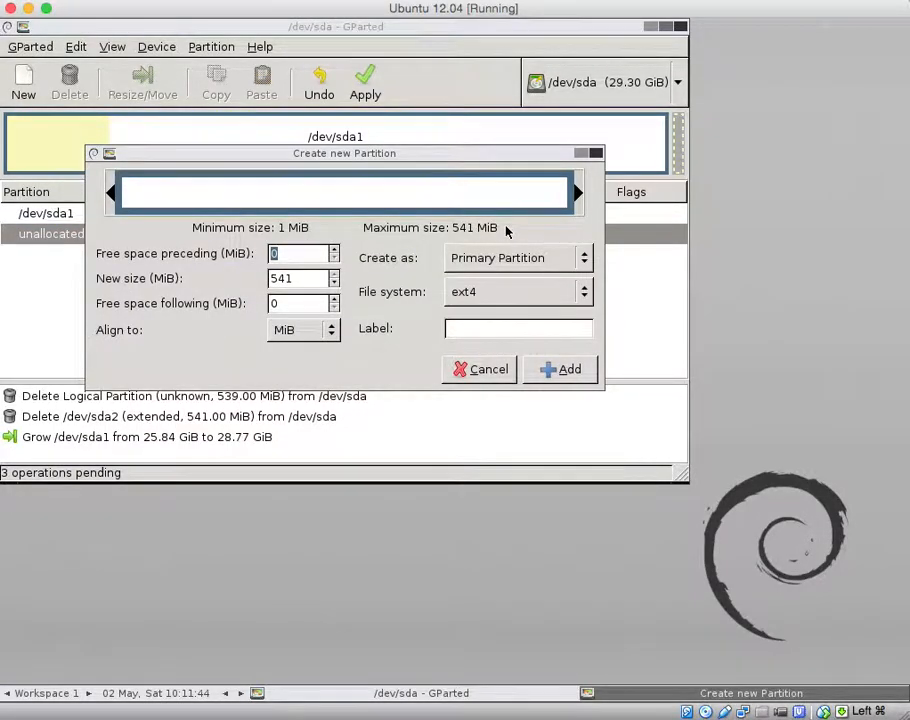
{"action": "left_click", "coordinate": [589, 264]}
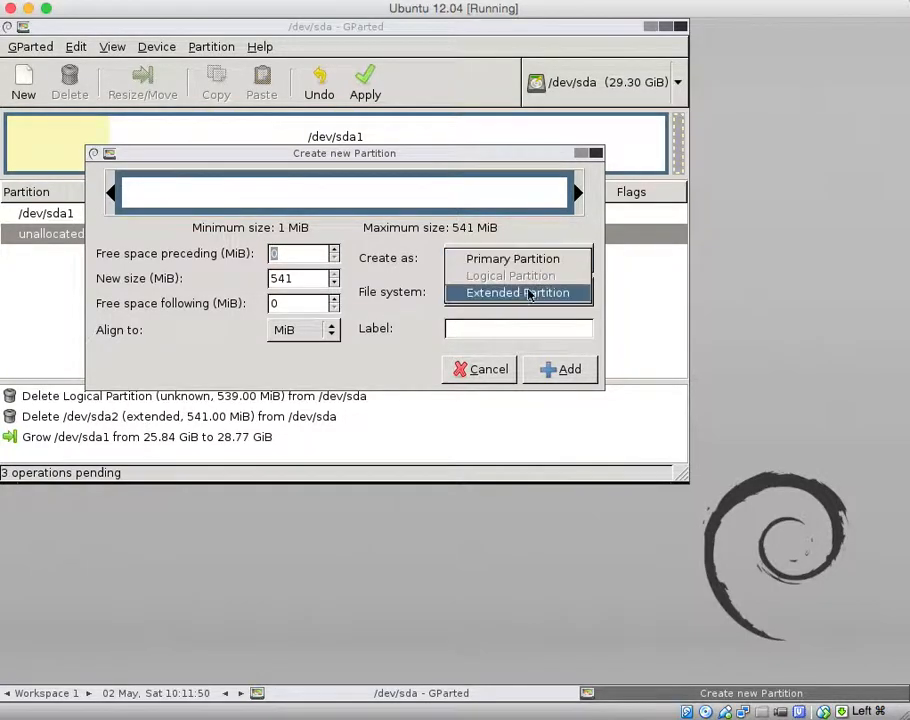
{"action": "left_click", "coordinate": [499, 368]}
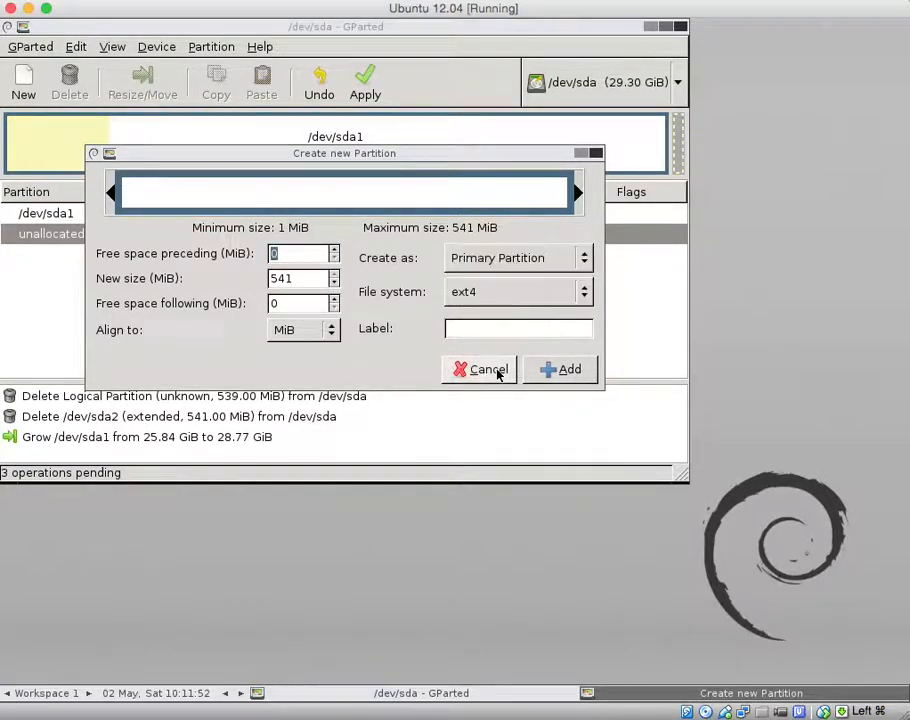
{"action": "left_click", "coordinate": [487, 369]}
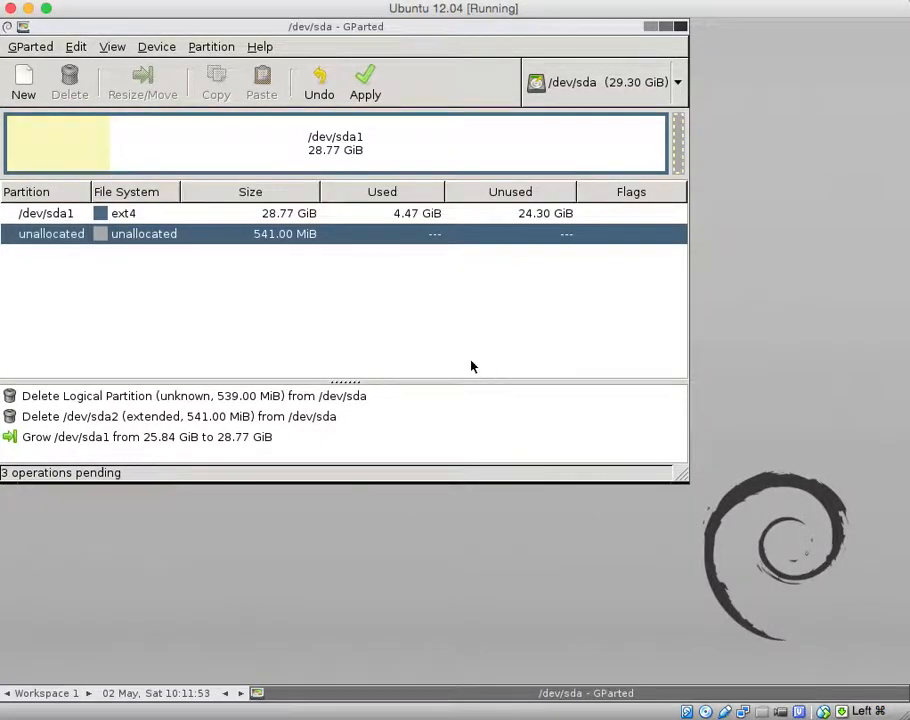
Step: Queue an extended partition using the full 541 MiB of unallocated space
{"action": "right_click", "coordinate": [181, 241]}
{"action": "left_click", "coordinate": [198, 250]}
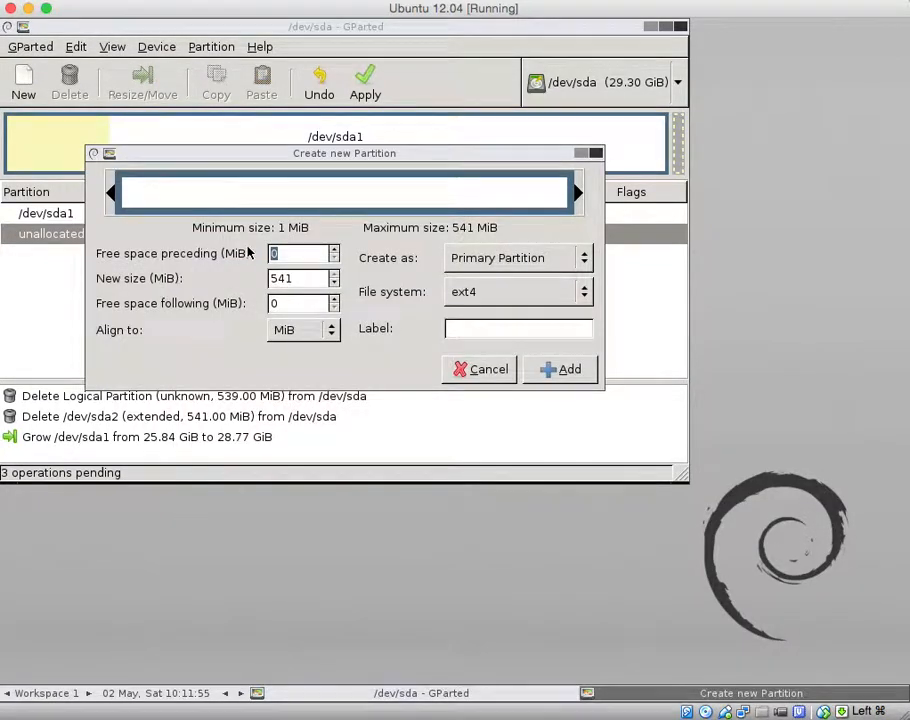
{"action": "left_click", "coordinate": [591, 266]}
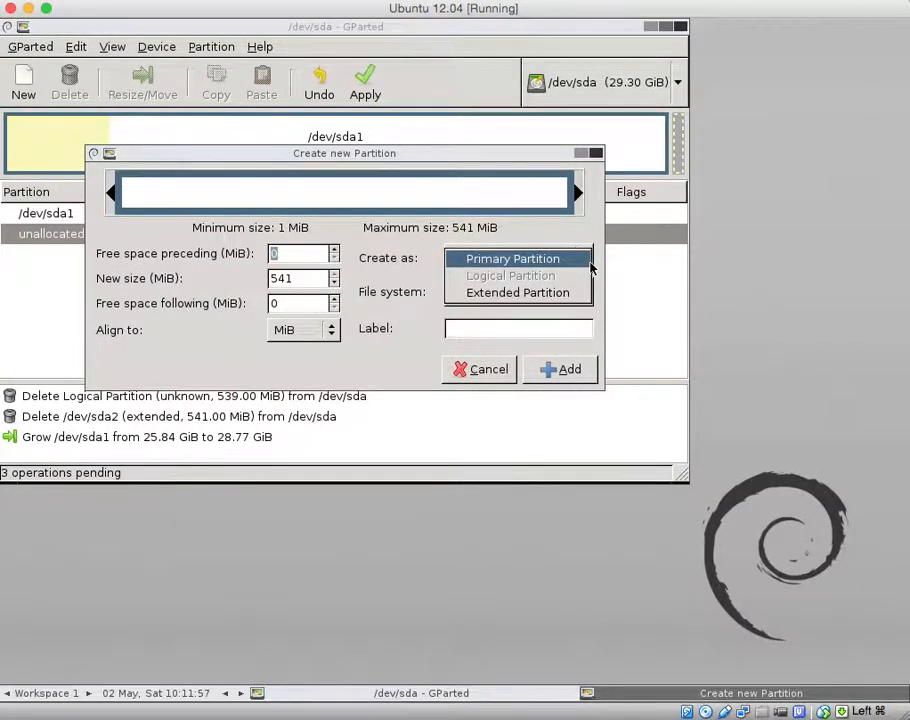
{"action": "left_click", "coordinate": [531, 296]}
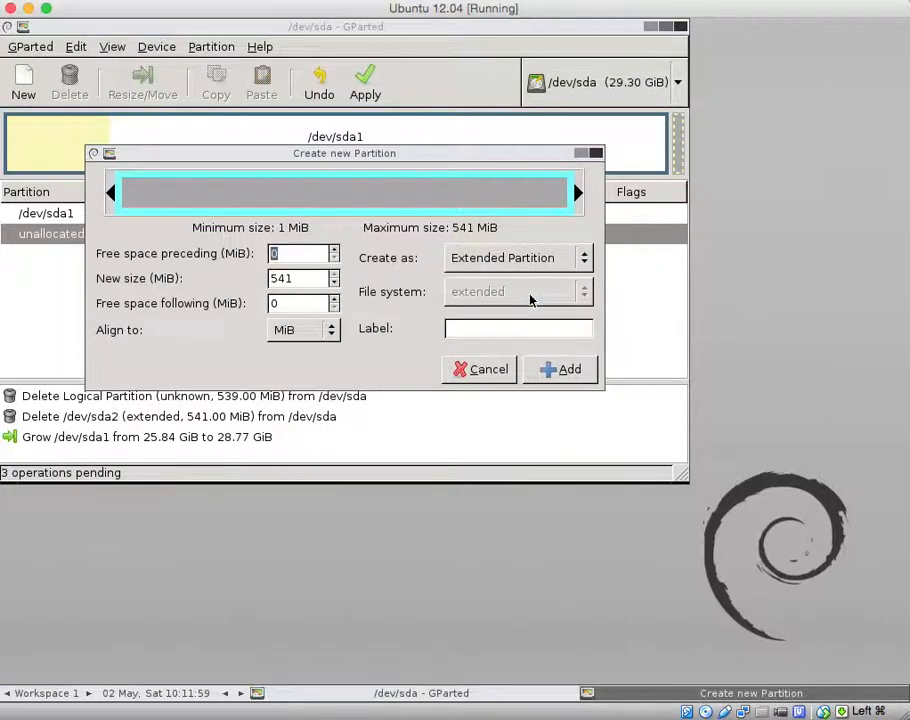
{"action": "left_click", "coordinate": [567, 372]}
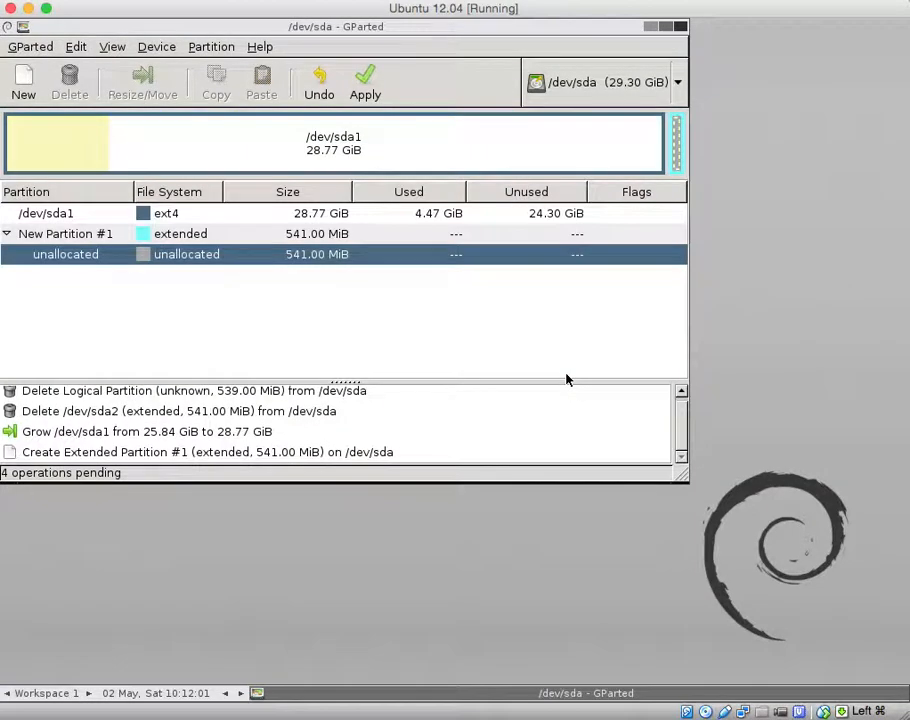
Step: Queue a logical partition with the linux-swap file system in the free space inside the new extended partition
{"action": "right_click", "coordinate": [105, 257]}
{"action": "left_click", "coordinate": [131, 266]}
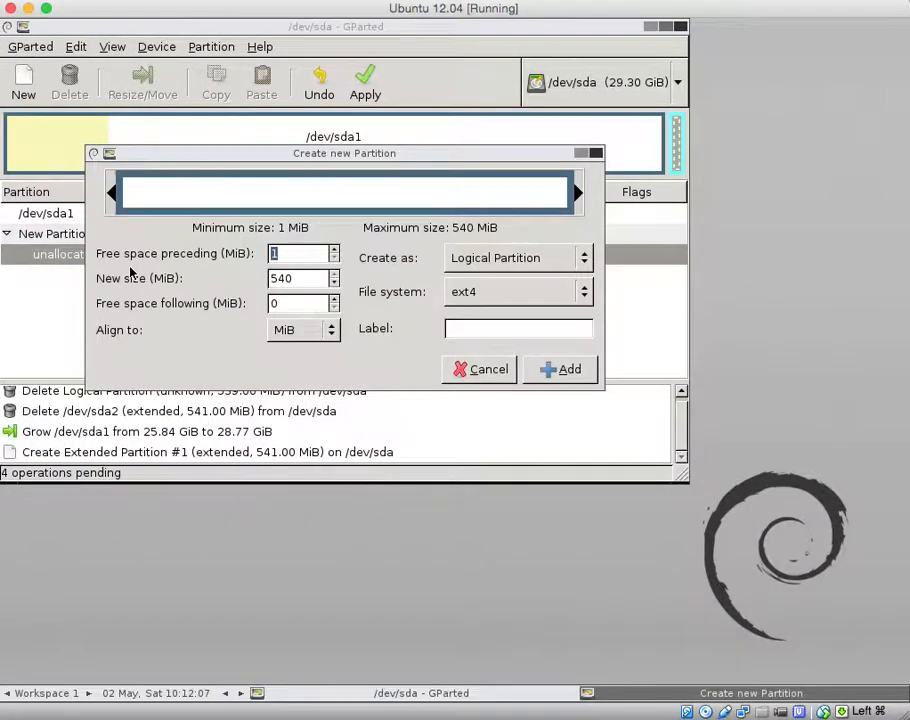
{"action": "left_click", "coordinate": [584, 291]}
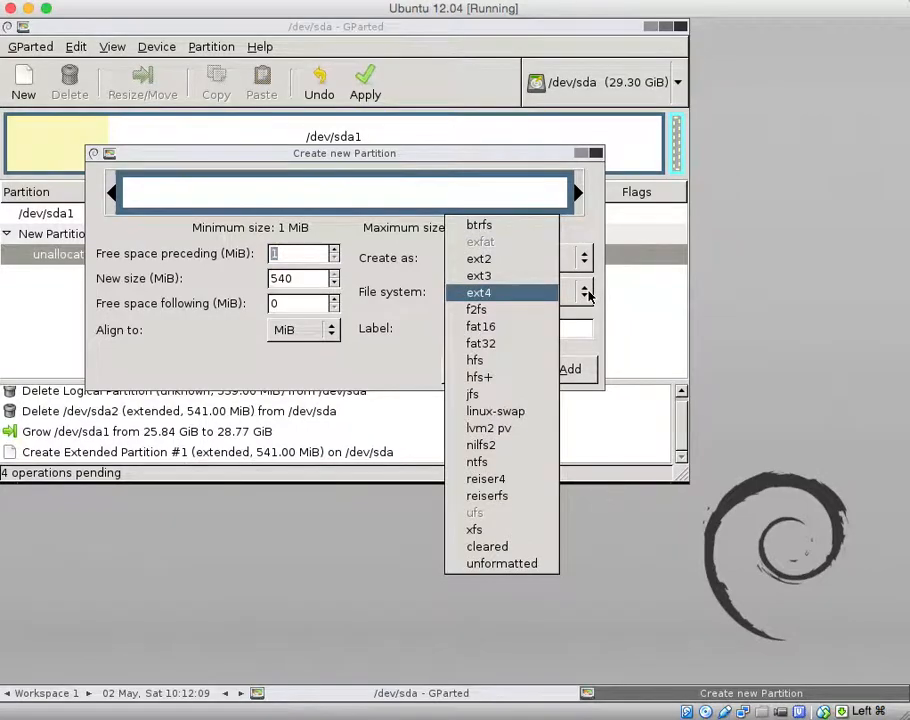
{"action": "left_click", "coordinate": [510, 420]}
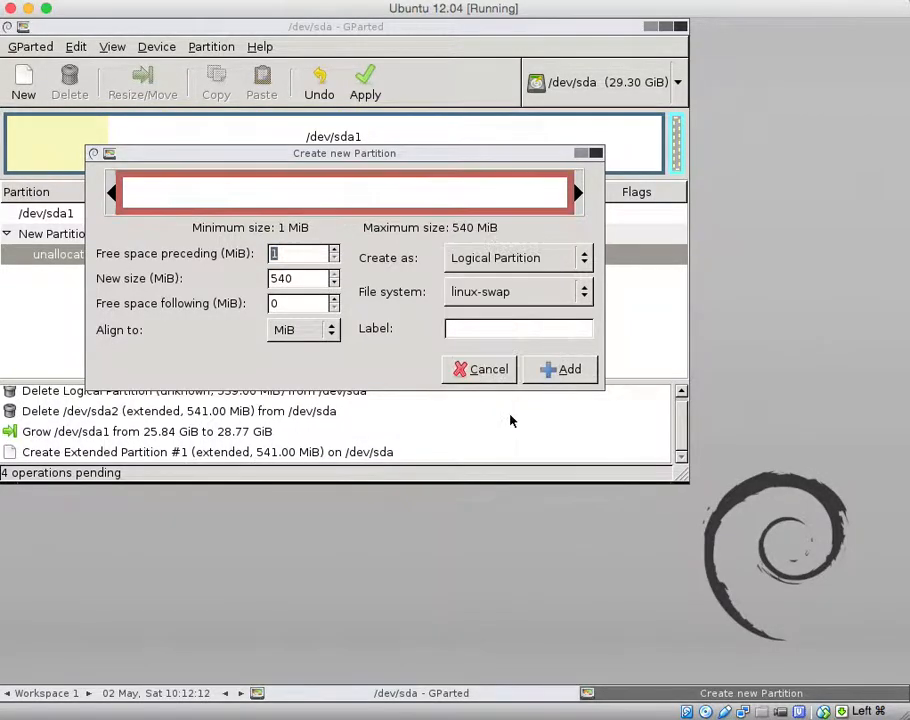
{"action": "left_click", "coordinate": [545, 369]}
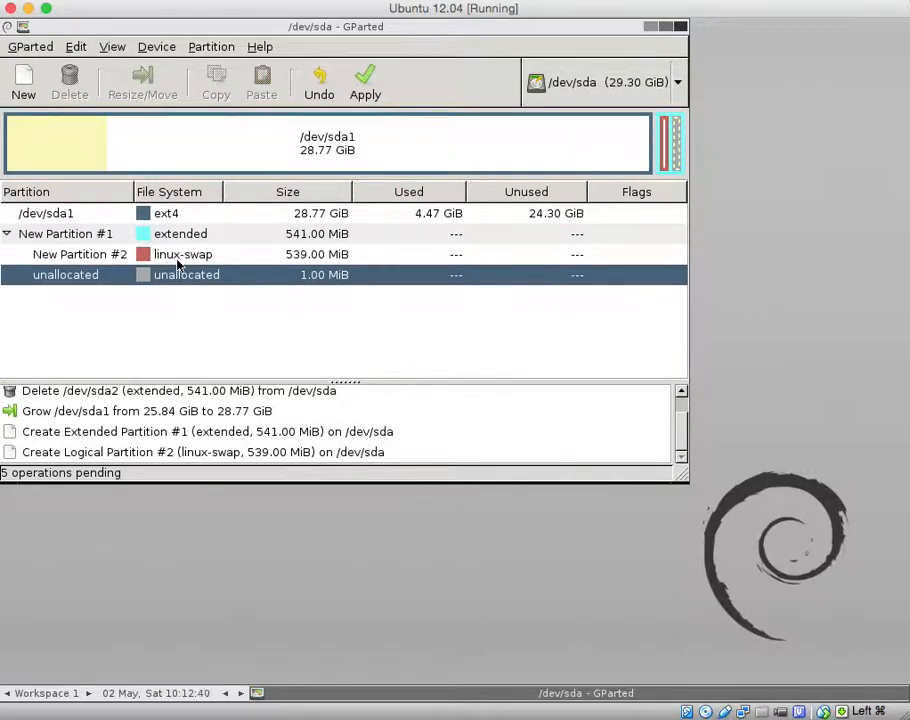
Step: Apply all pending partition operations to /dev/sda and close the completion report
{"action": "left_click", "coordinate": [365, 85]}
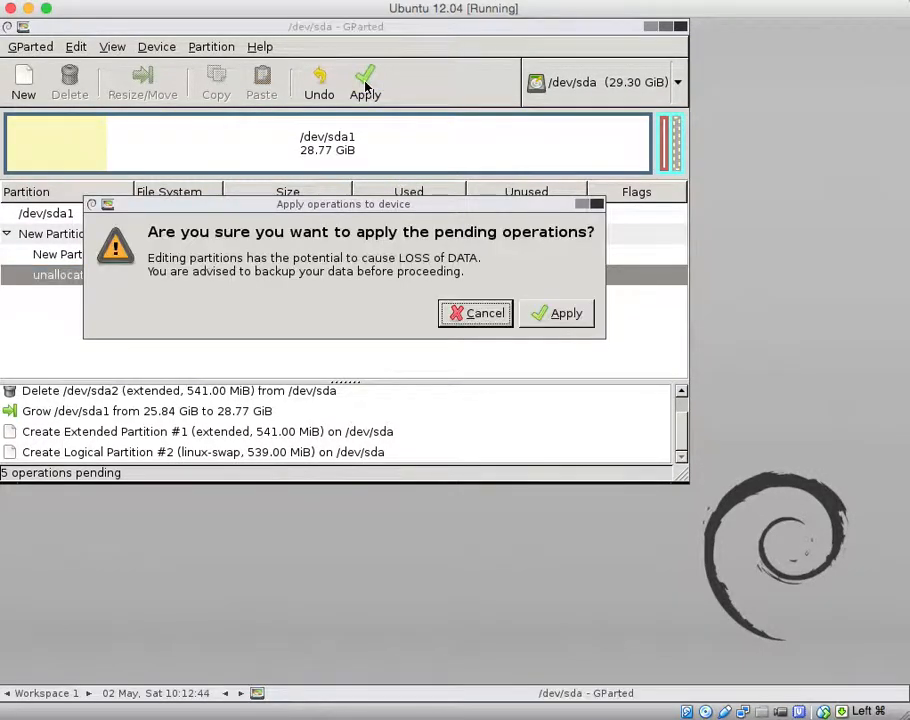
{"action": "left_click", "coordinate": [549, 316]}
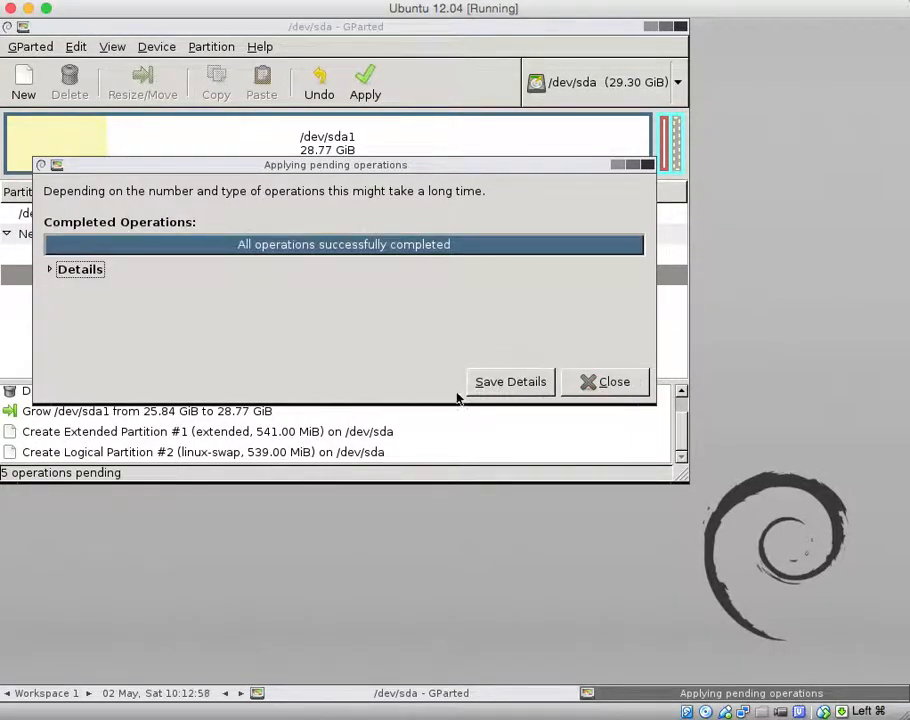
{"action": "left_click", "coordinate": [609, 381]}
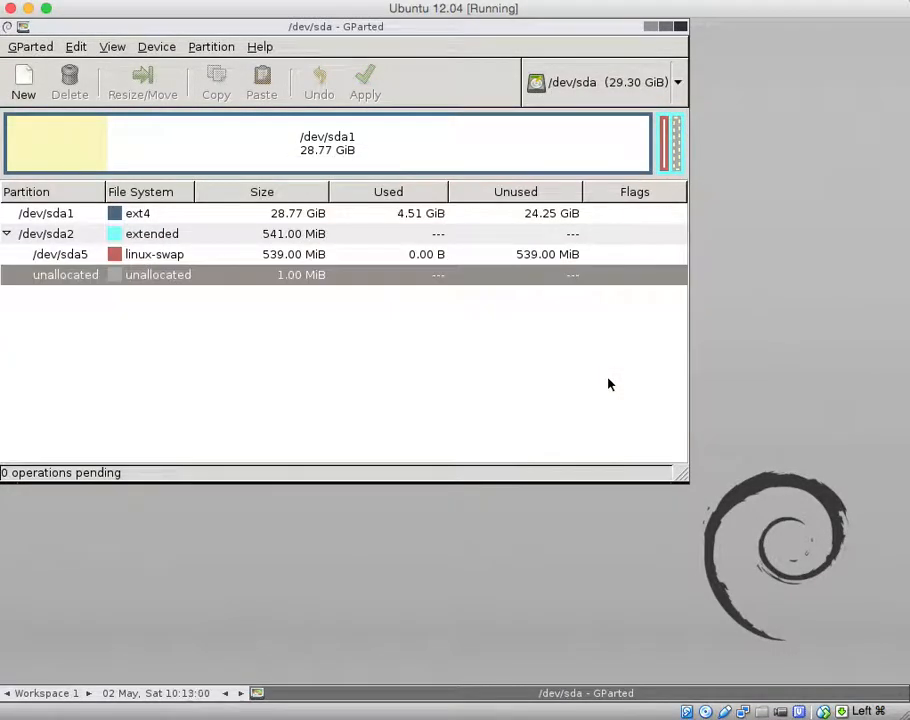
Step: Quit GParted and power off the Ubuntu 12.04 virtual machine
{"action": "left_click", "coordinate": [28, 47]}
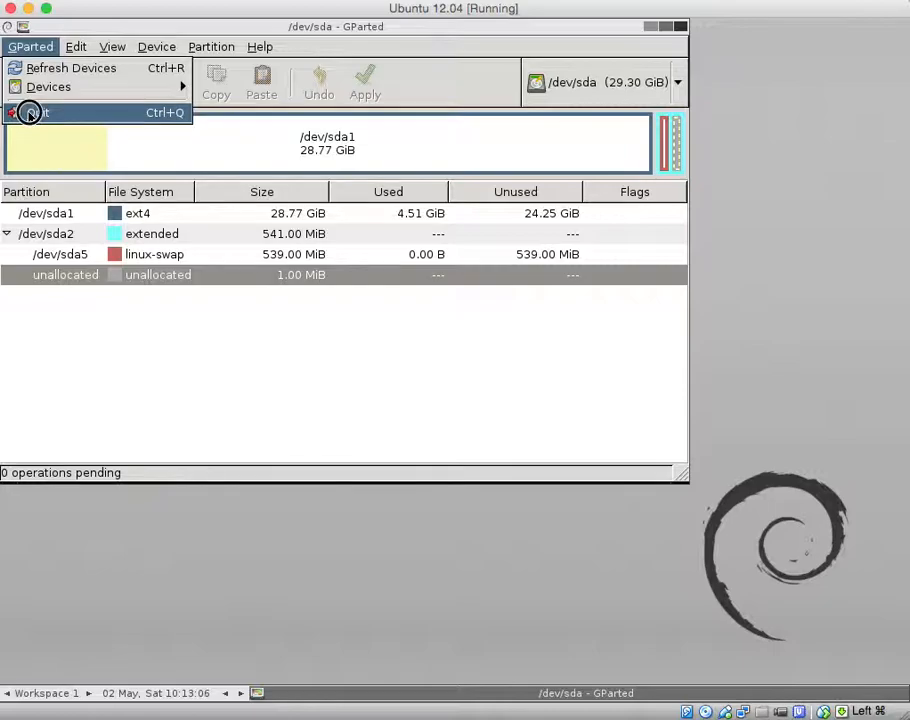
{"action": "left_click", "coordinate": [29, 113]}
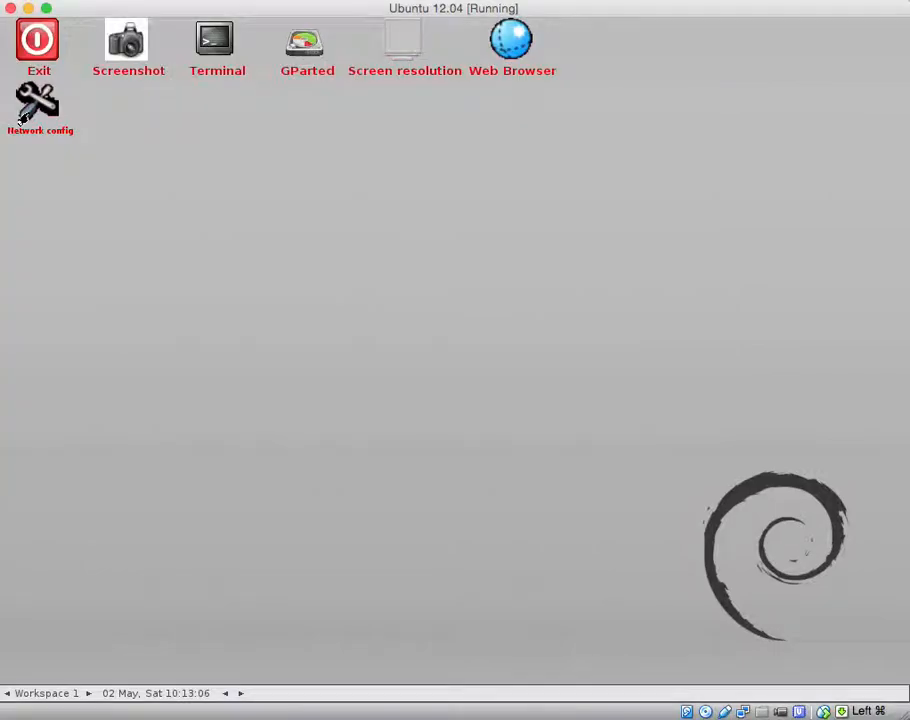
{"action": "left_click", "coordinate": [10, 8]}
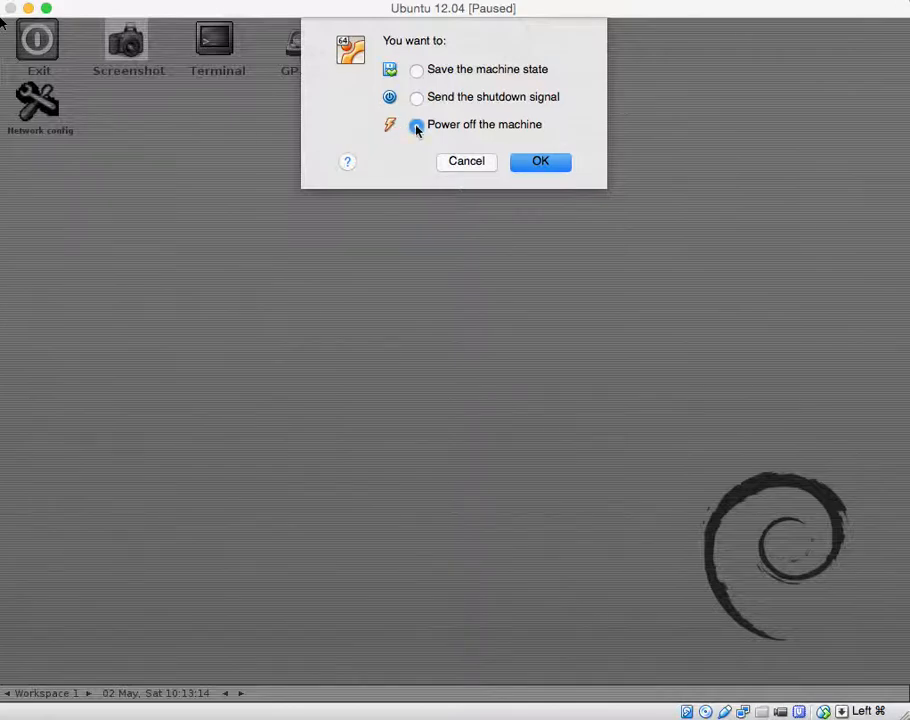
{"action": "left_click", "coordinate": [541, 164]}
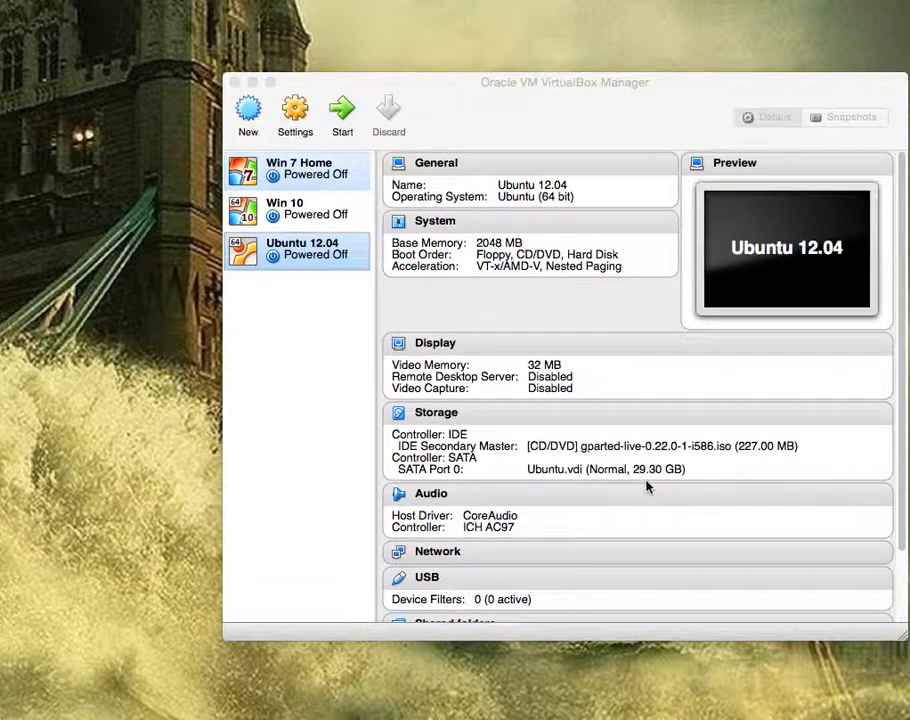
{"action": "left_click", "coordinate": [416, 416]}
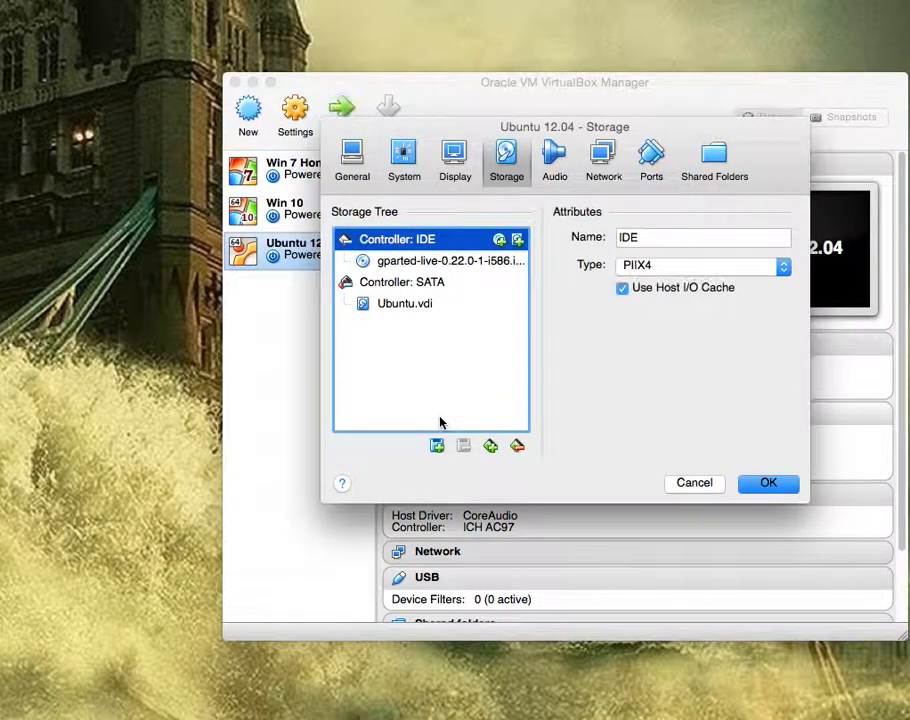
{"action": "left_click", "coordinate": [434, 262]}
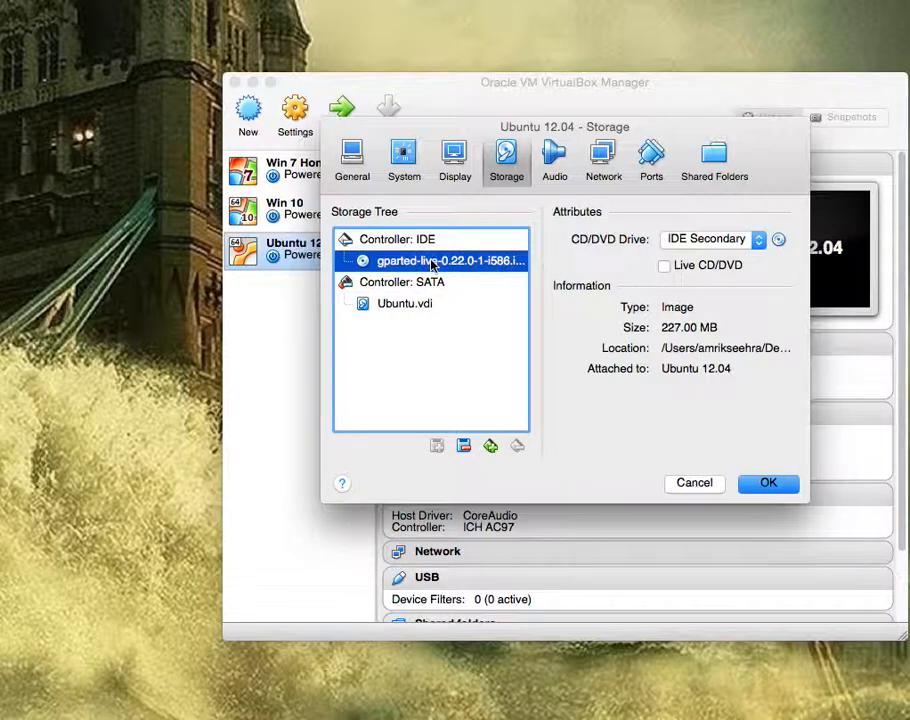
{"action": "left_click", "coordinate": [701, 484]}
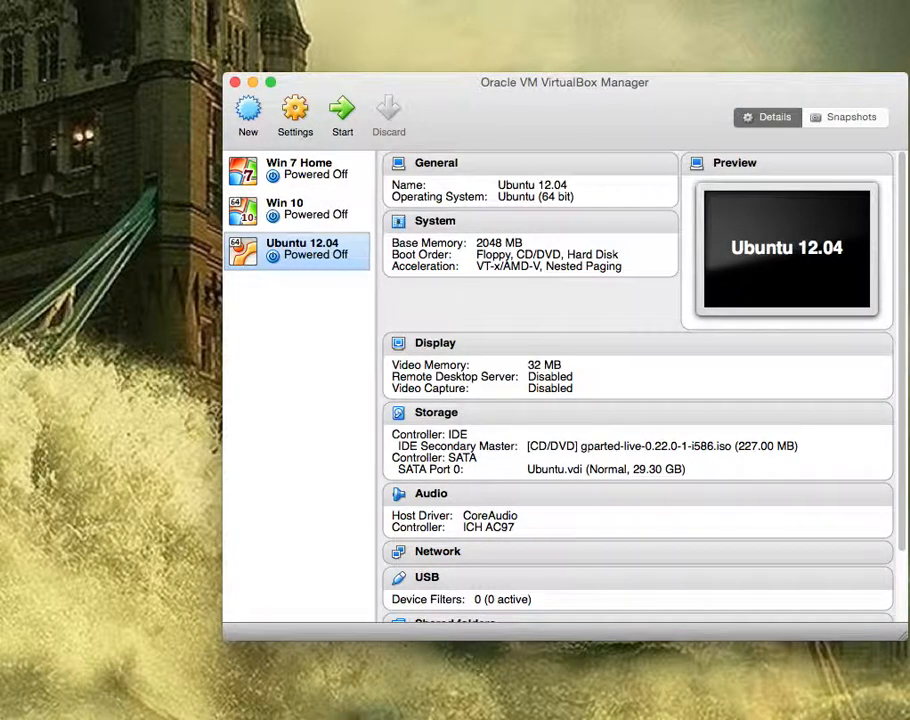
Step: In Finder, move the gparted-live ISO file into the folder containing readme.txt and close the folder window
{"action": "double_click", "coordinate": [905, 100]}
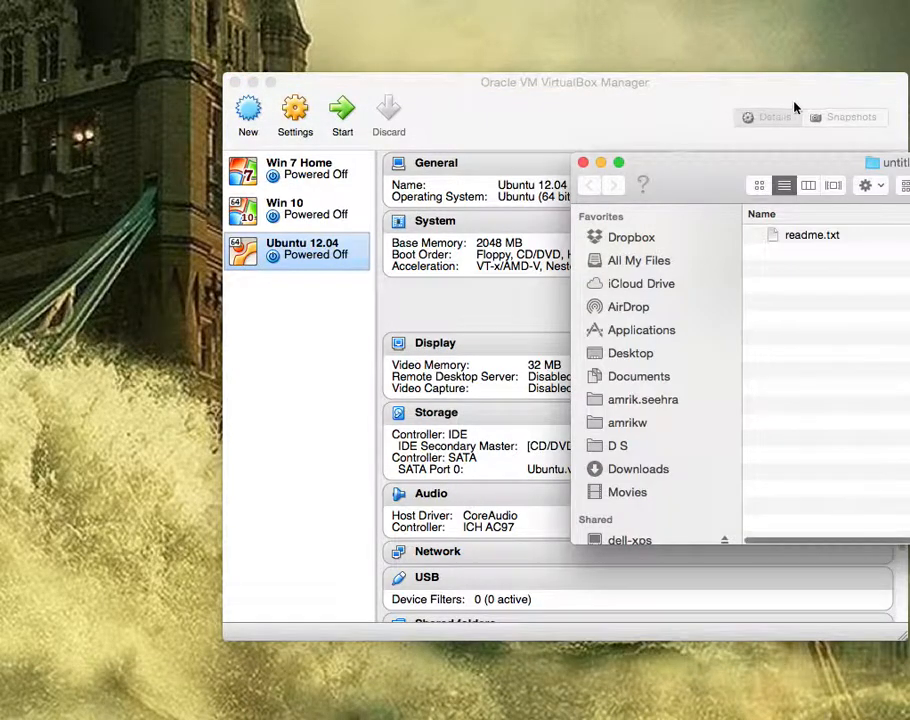
{"action": "left_click", "coordinate": [585, 164]}
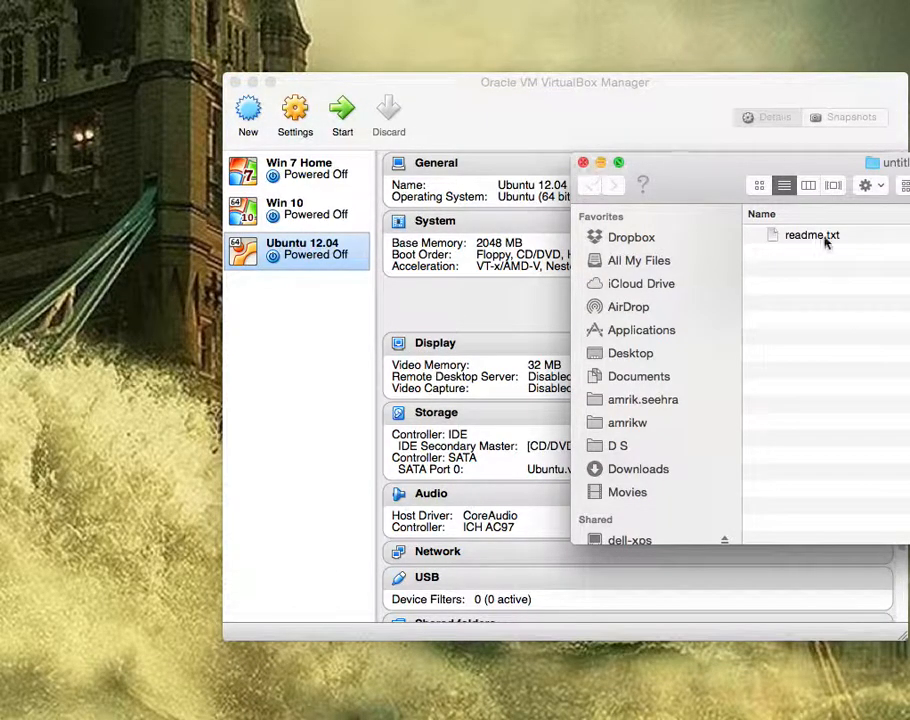
{"action": "left_click", "coordinate": [583, 162]}
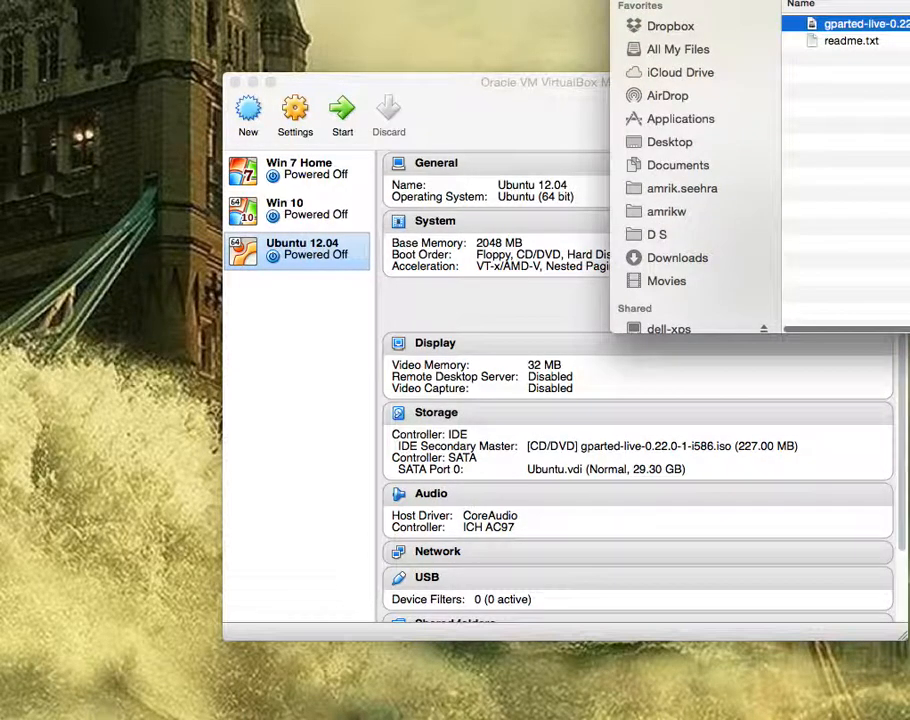
{"action": "key", "text": "super+w"}
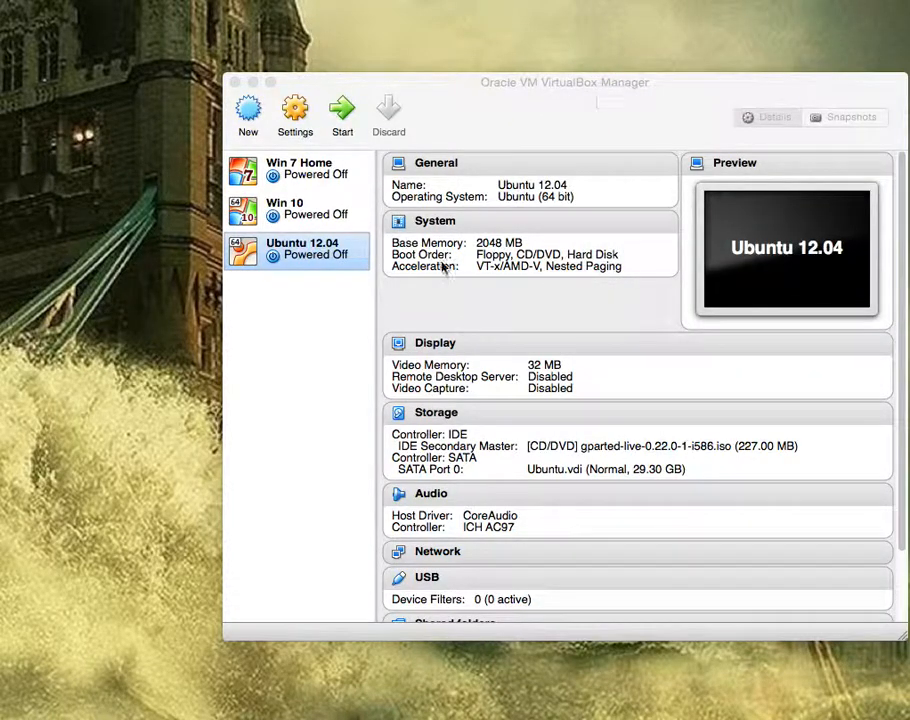
Step: Remove the CD/DVD device holding gparted-live-0.22.0-1-i586.iso from the Ubuntu 12.04 IDE controller, save, and recheck the storage settings
{"action": "left_click", "coordinate": [330, 257]}
{"action": "right_click", "coordinate": [330, 257]}
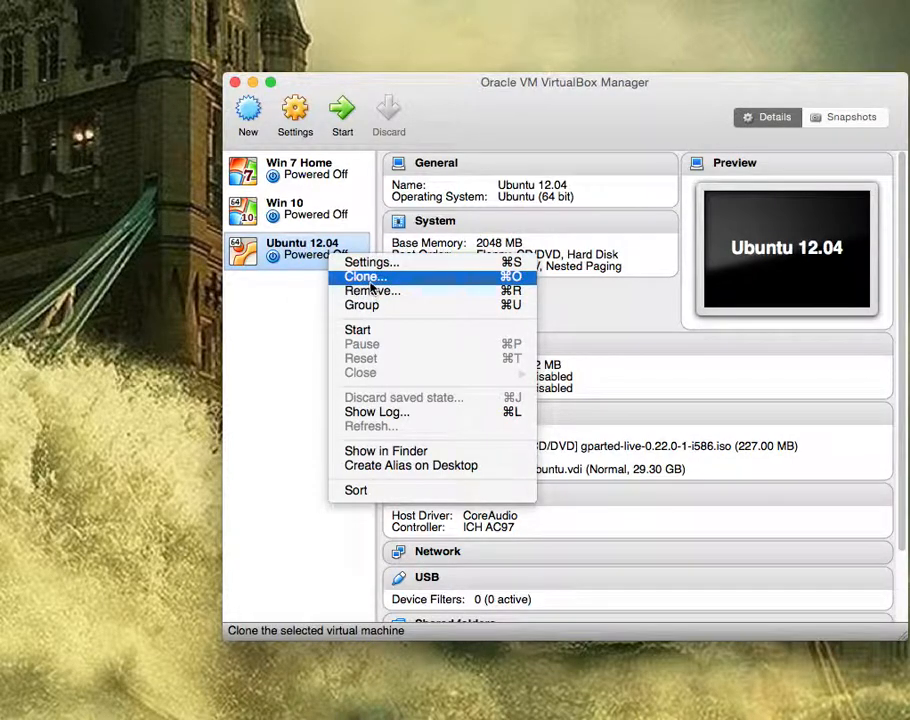
{"action": "left_click", "coordinate": [257, 398]}
{"action": "left_click", "coordinate": [420, 416]}
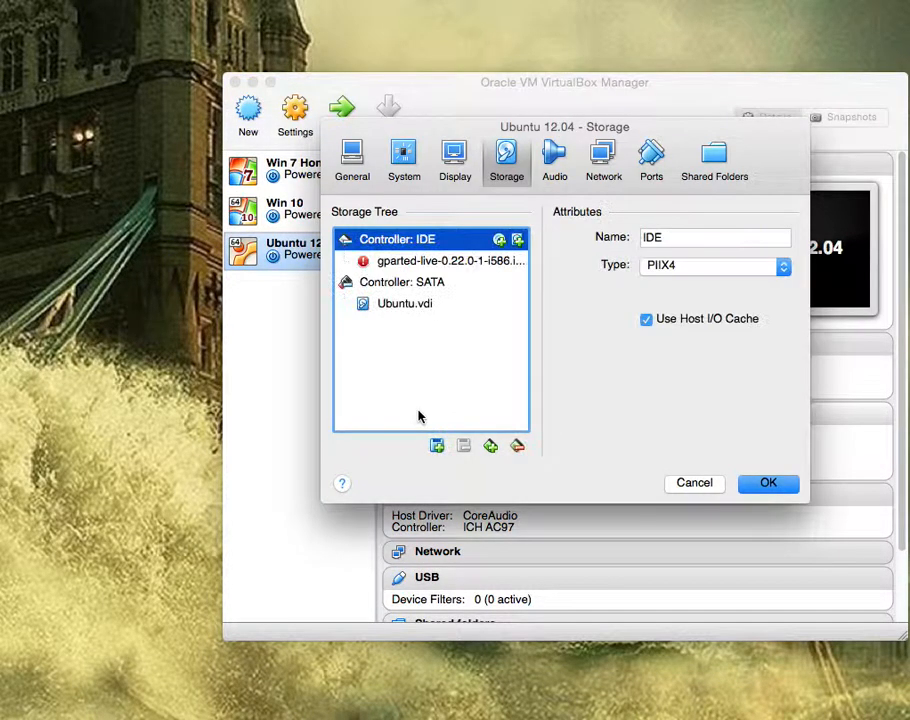
{"action": "left_click", "coordinate": [384, 262]}
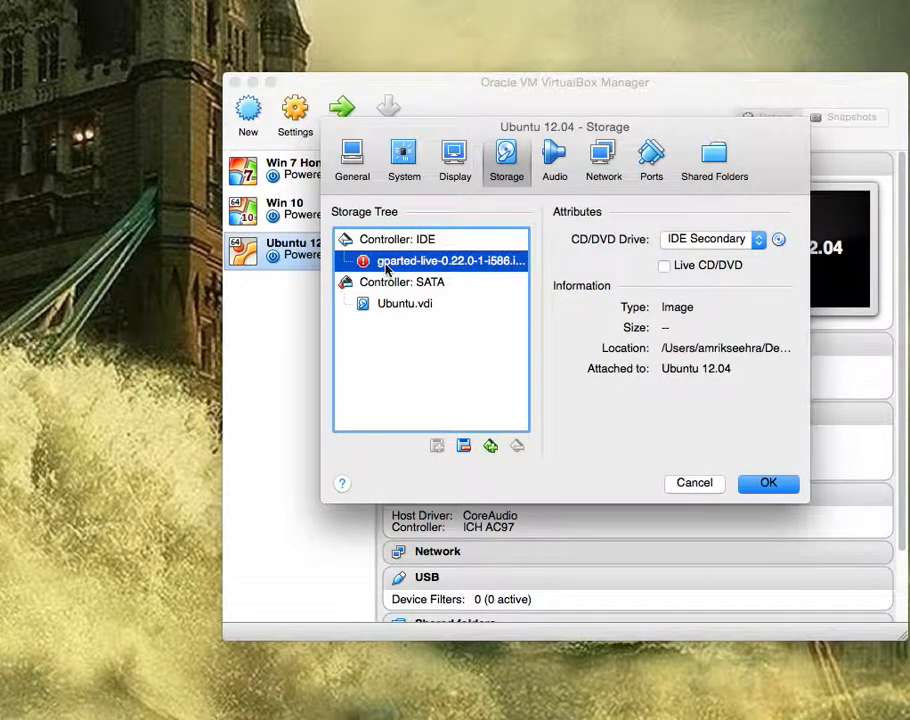
{"action": "mouse_move", "coordinate": [444, 264]}
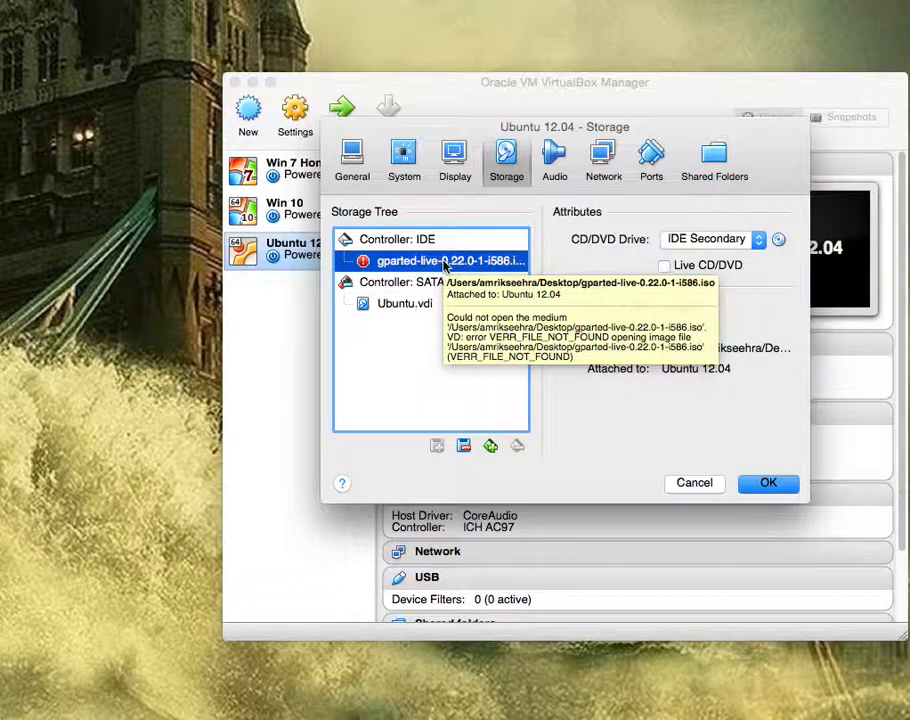
{"action": "right_click", "coordinate": [445, 264]}
{"action": "left_click", "coordinate": [476, 271]}
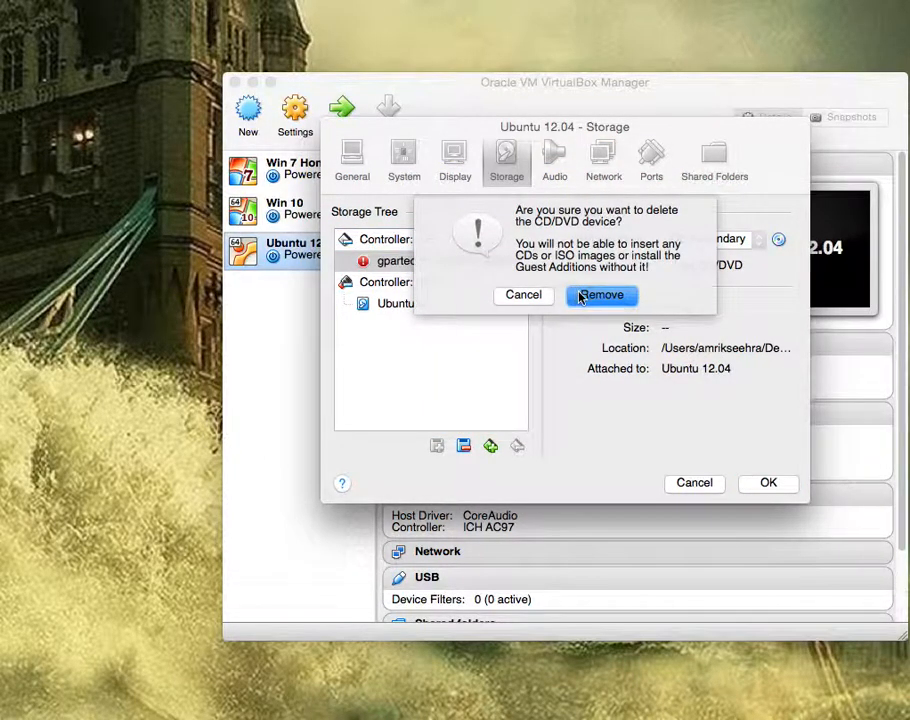
{"action": "left_click", "coordinate": [580, 296]}
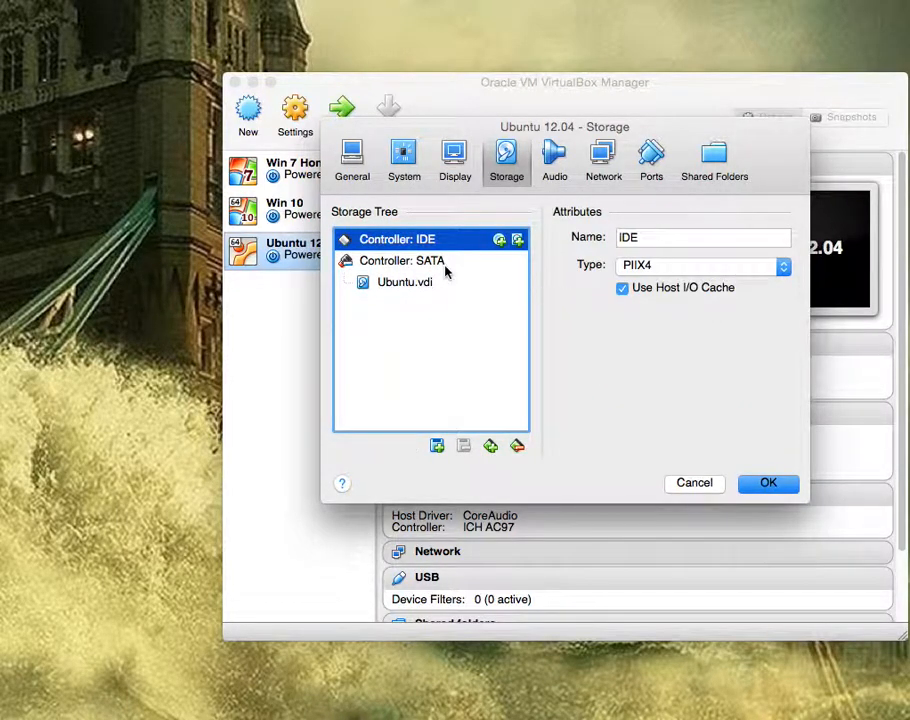
{"action": "left_click", "coordinate": [760, 483]}
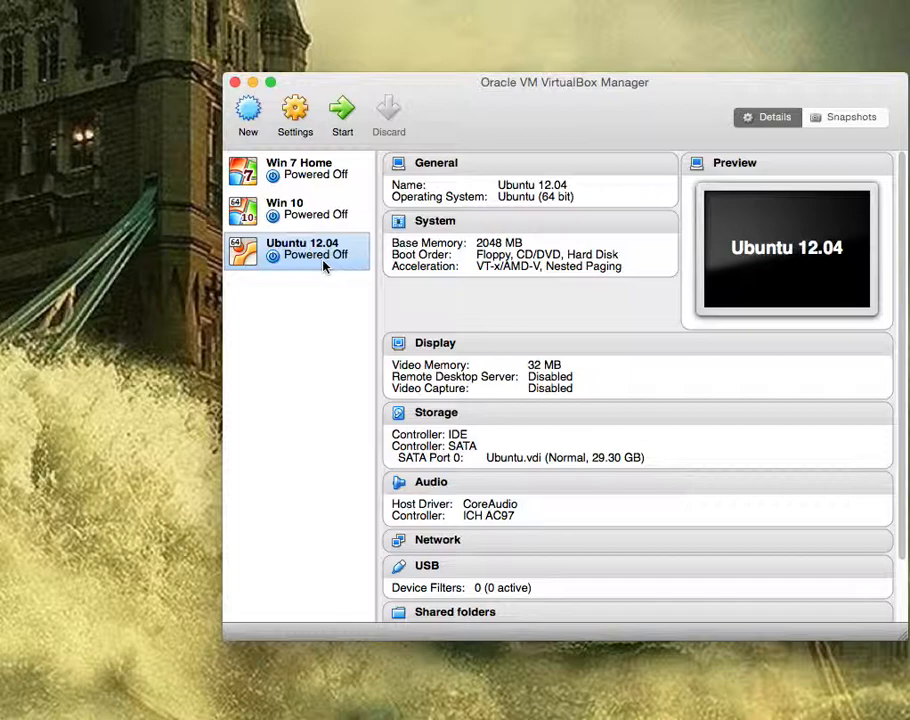
{"action": "left_click", "coordinate": [433, 413]}
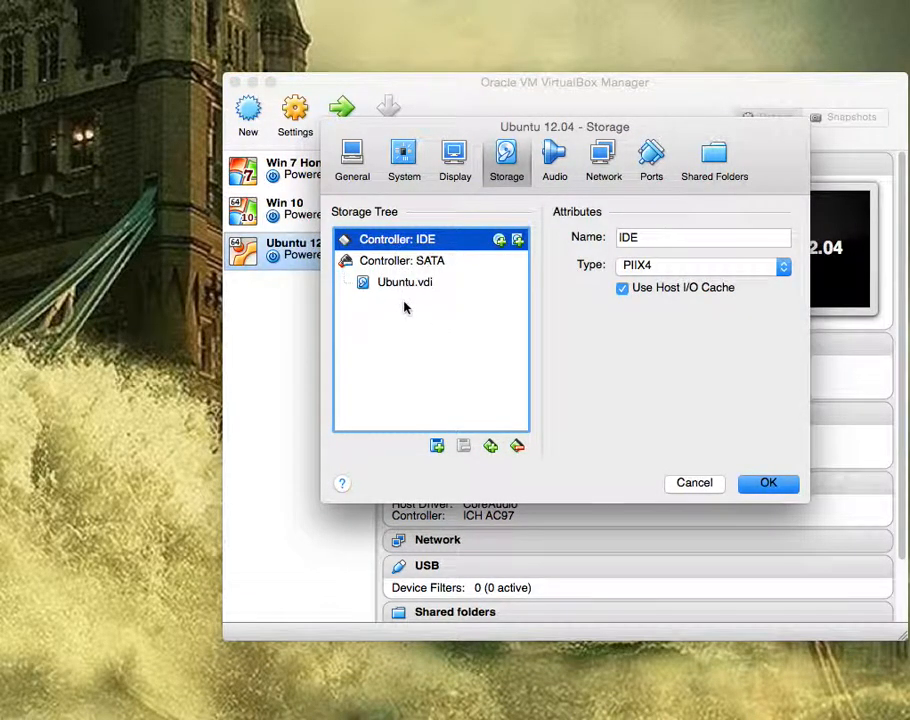
{"action": "left_click", "coordinate": [745, 485]}
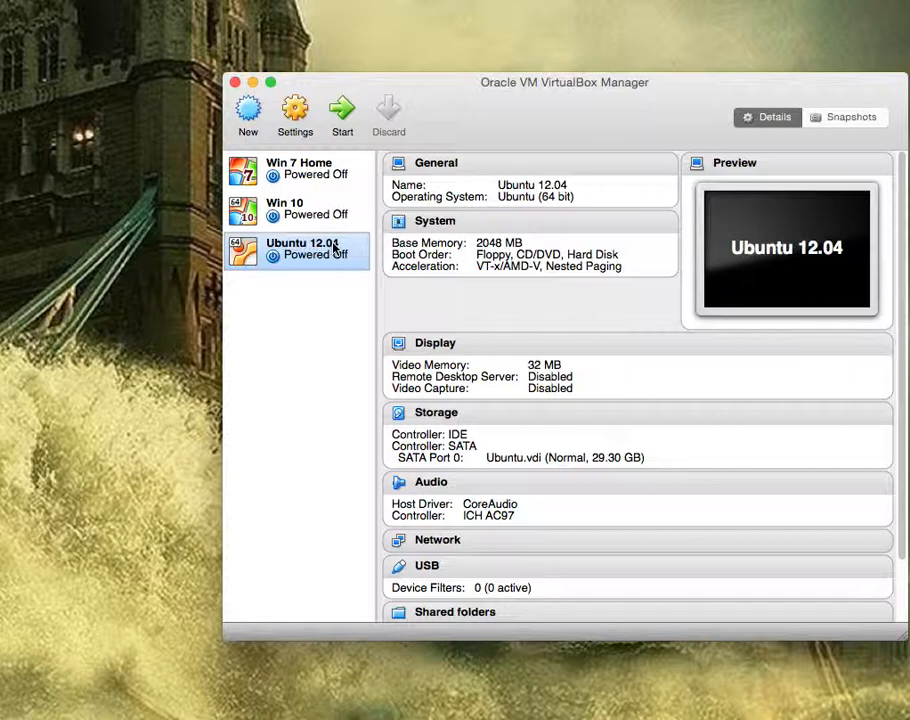
Step: Start the Ubuntu 12.04 virtual machine, dismiss the mouse pointer integration notices, and log in with the account password
{"action": "left_click", "coordinate": [341, 111]}
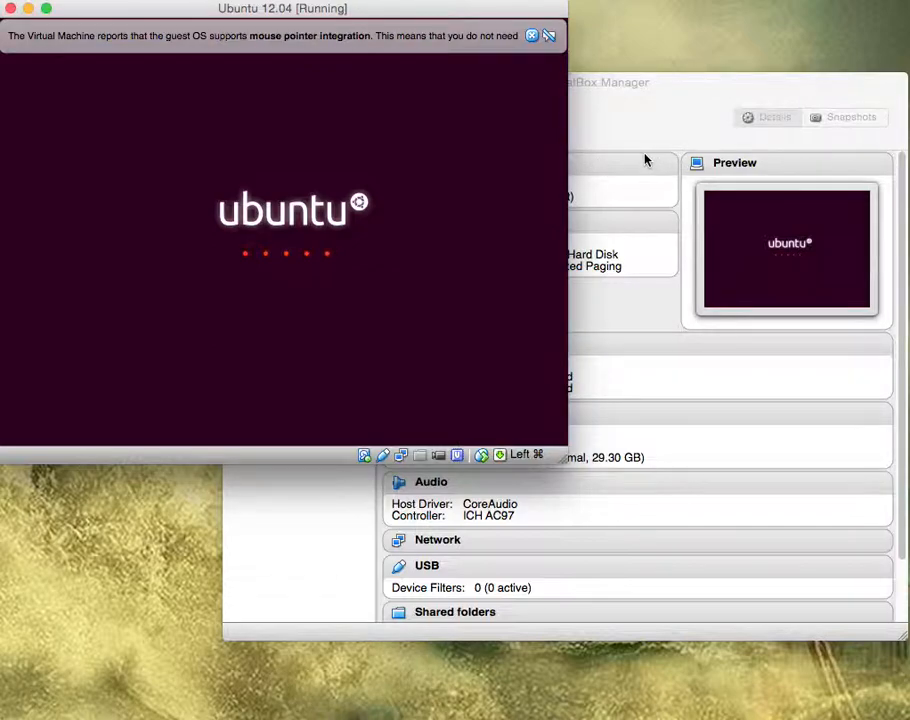
{"action": "mouse_move", "coordinate": [534, 45]}
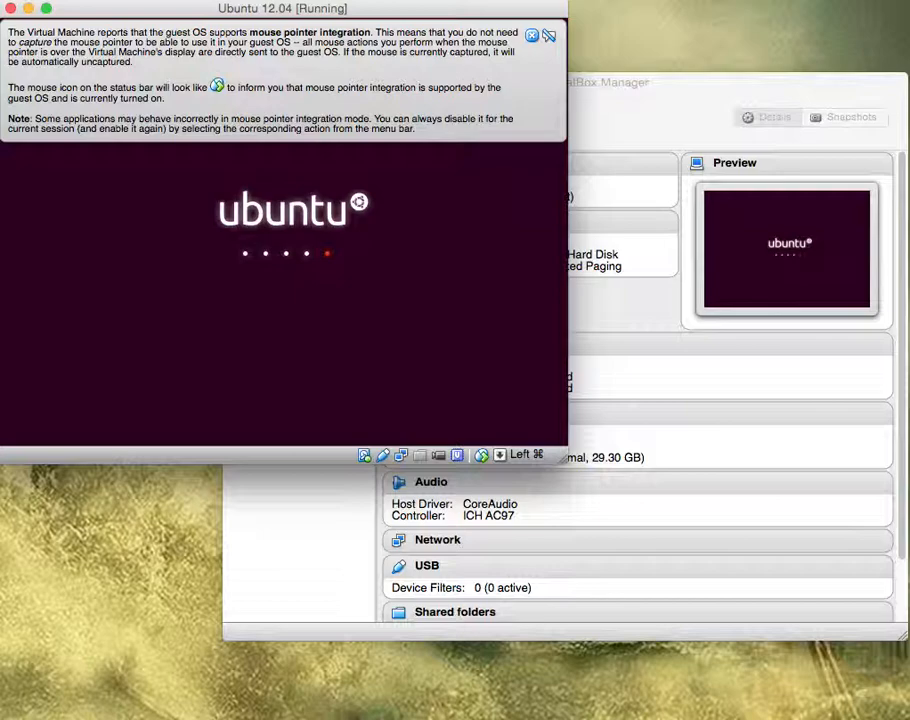
{"action": "left_click", "coordinate": [532, 36]}
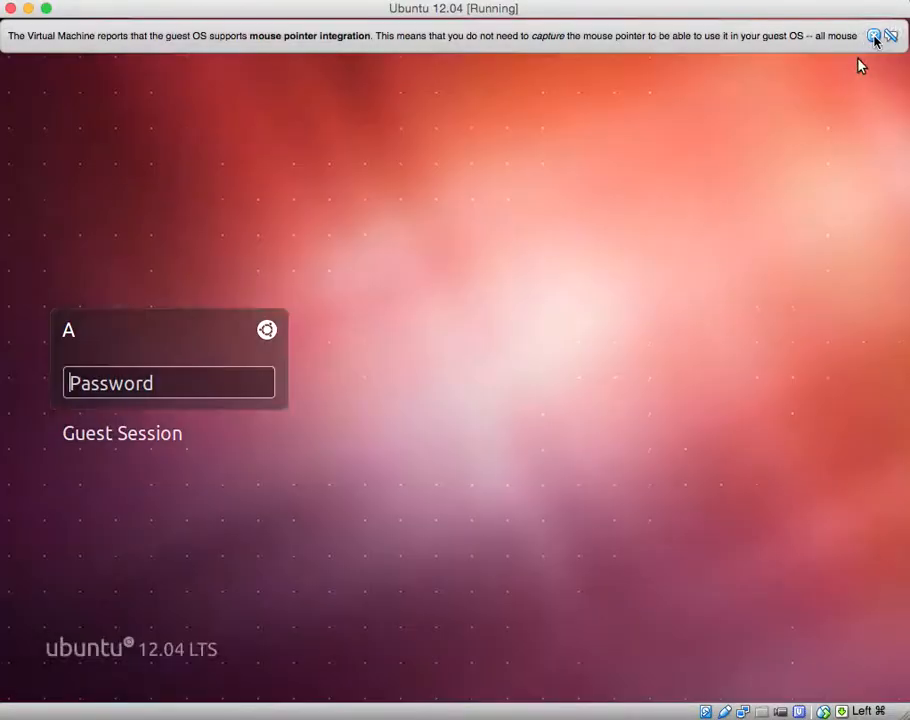
{"action": "left_click", "coordinate": [874, 36]}
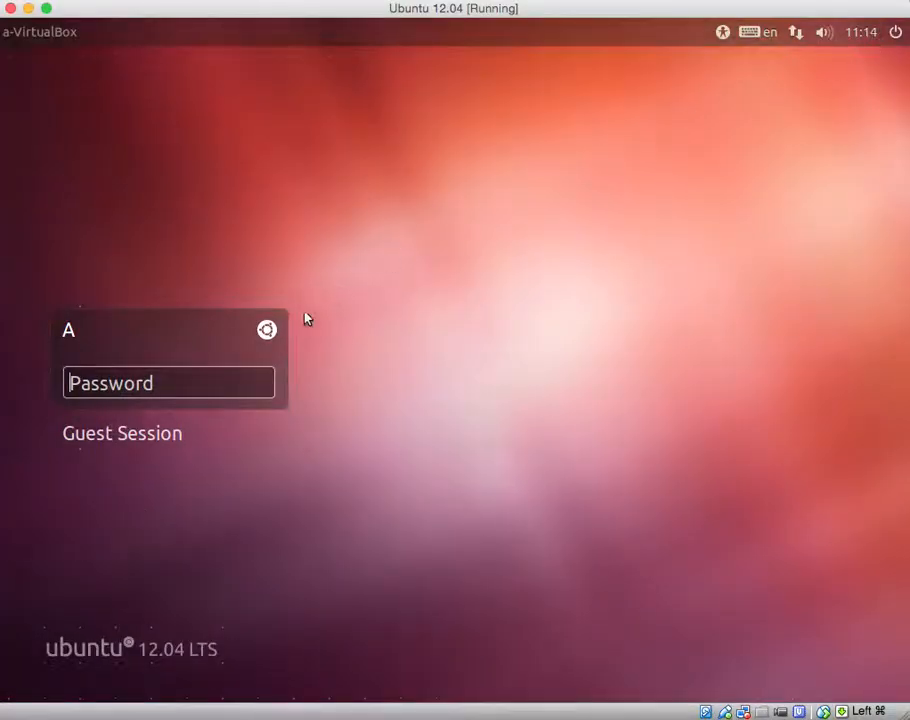
{"action": "type", "text": "*****"}
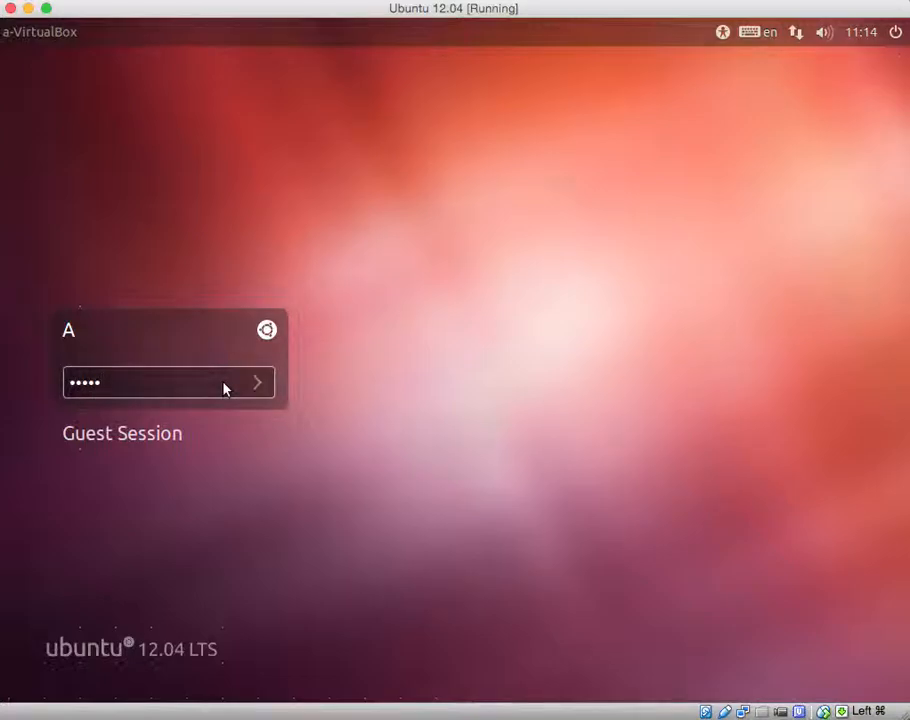
{"action": "key", "text": "Return"}
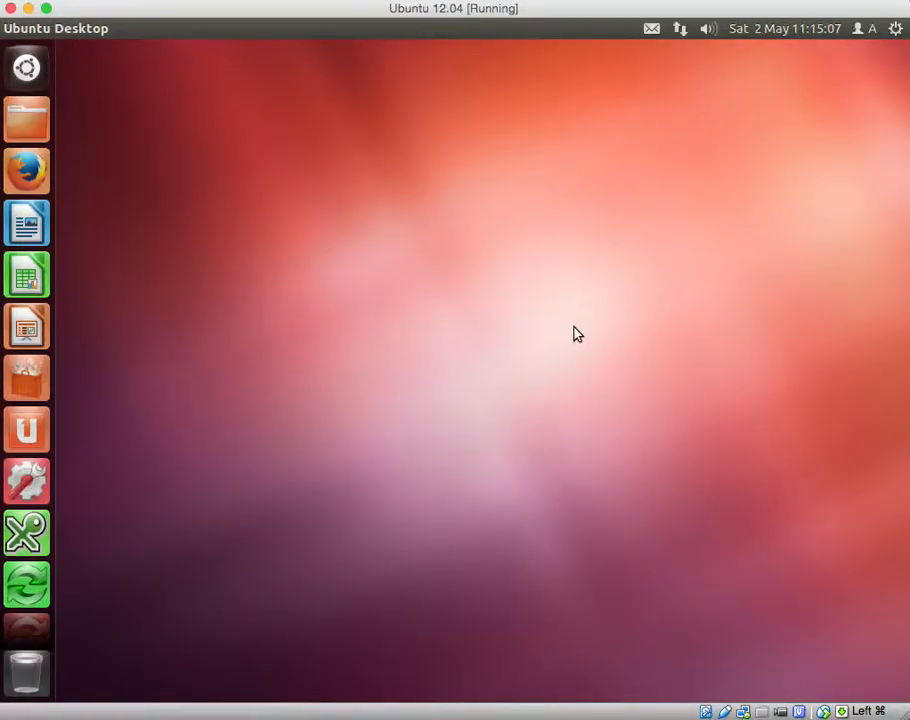
Step: Check the disk size in the Details overview of Ubuntu's System Settings and close the window
{"action": "left_click", "coordinate": [895, 30]}
{"action": "left_click", "coordinate": [811, 58]}
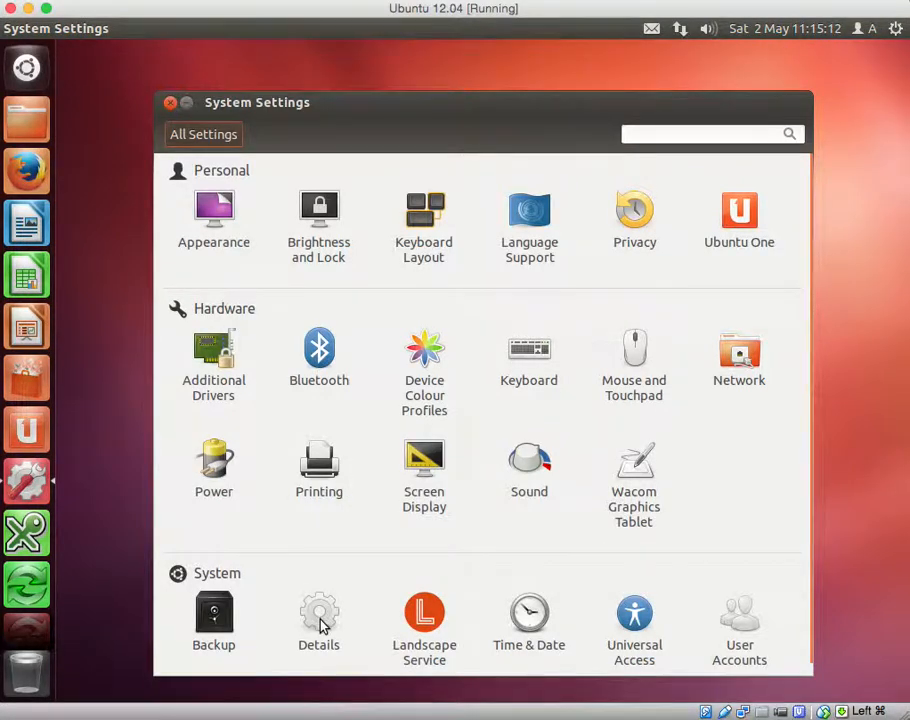
{"action": "left_click", "coordinate": [320, 622]}
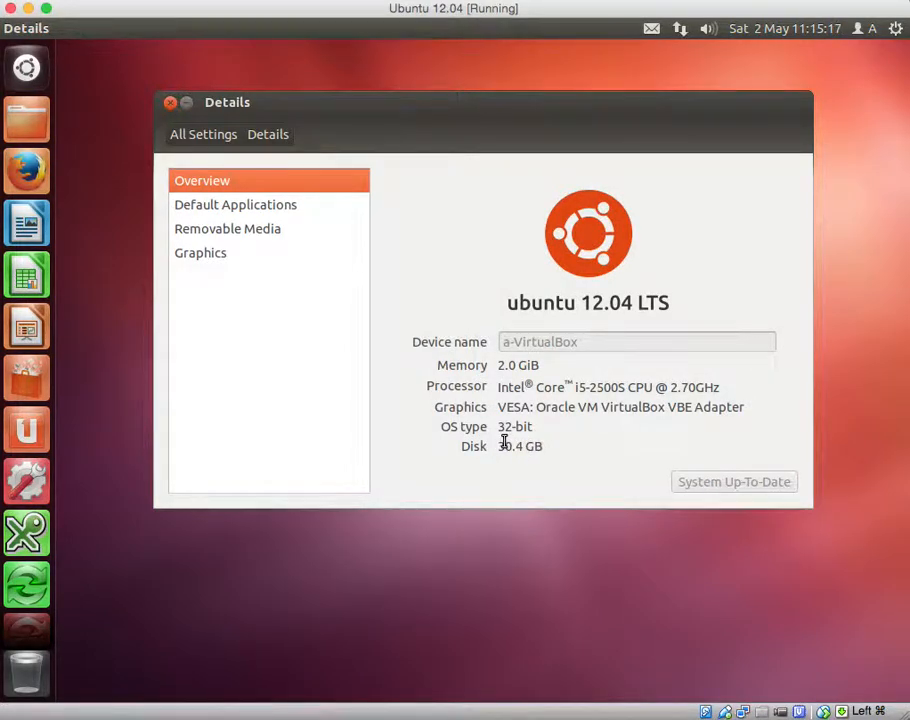
{"action": "left_click_drag", "start_coordinate": [499, 441], "coordinate": [553, 443]}
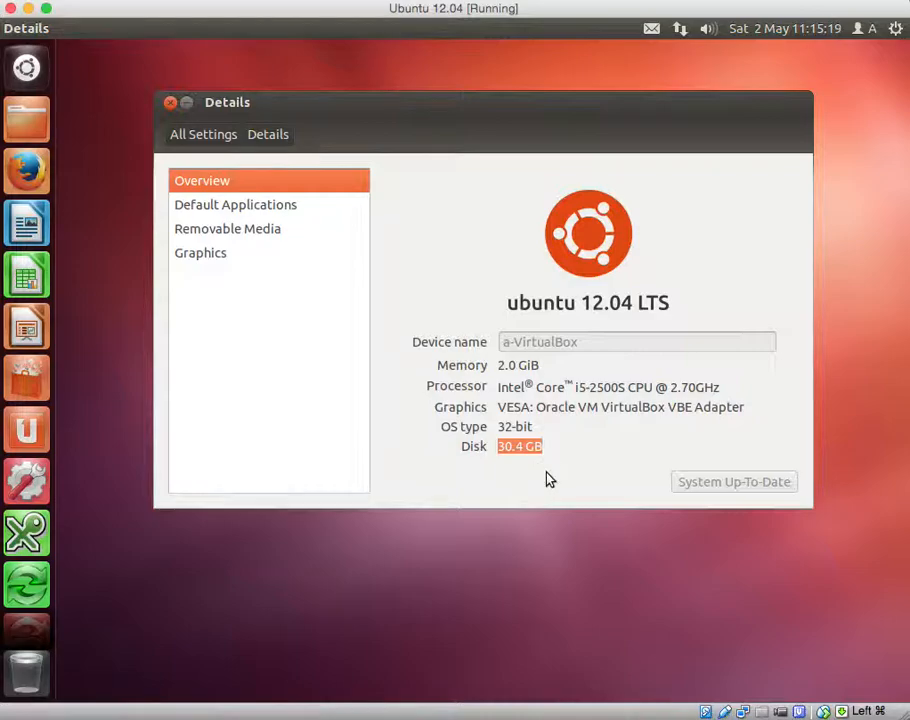
{"action": "left_click", "coordinate": [171, 104]}
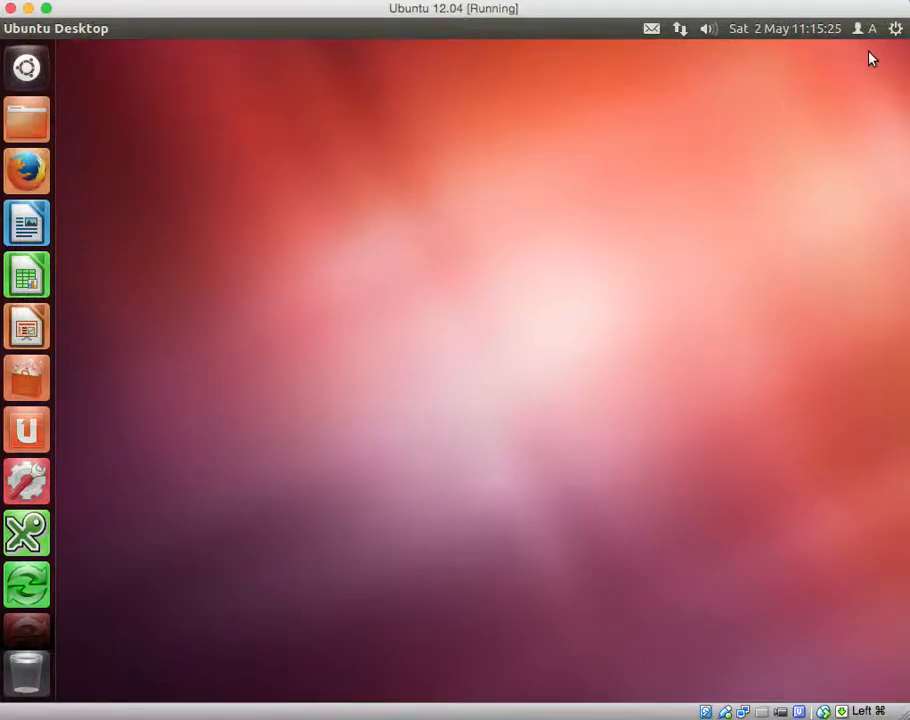
Step: Shut down the Ubuntu 12.04 guest from its desktop session and confirm the shutdown
{"action": "left_click", "coordinate": [896, 31]}
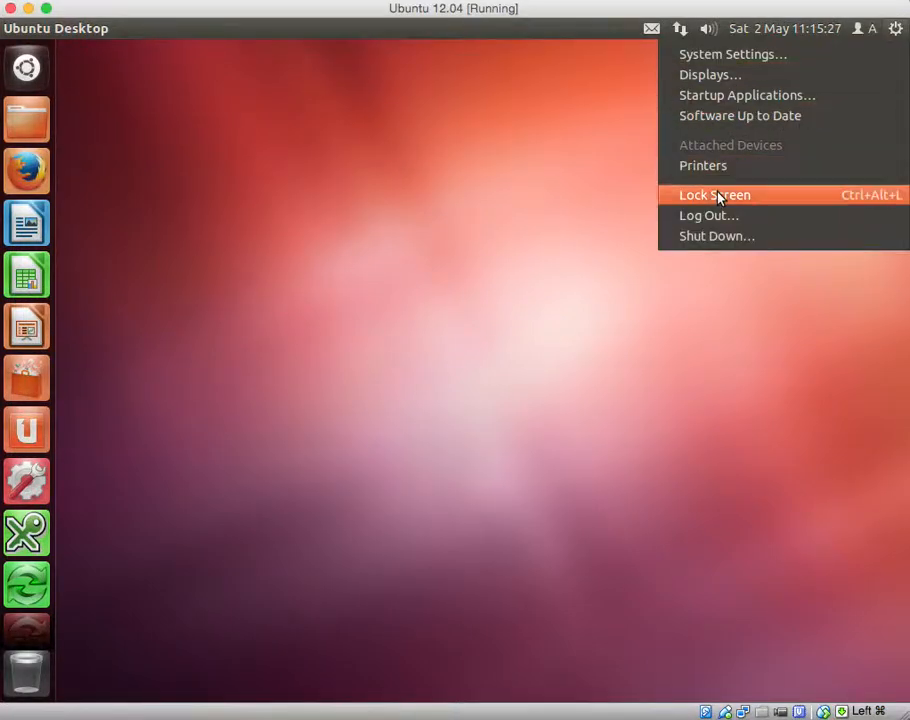
{"action": "left_click", "coordinate": [703, 236]}
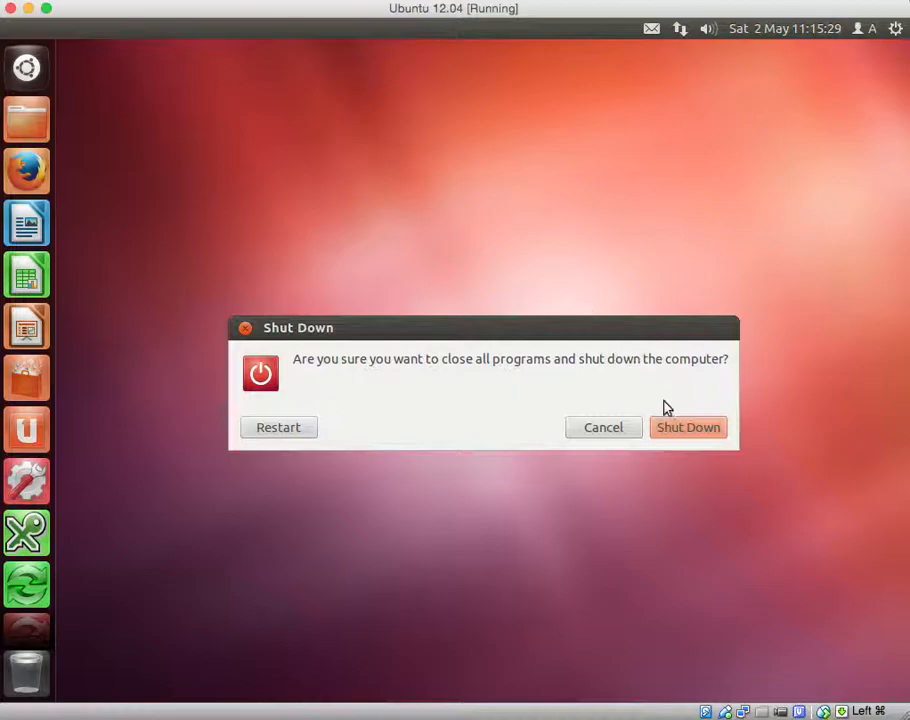
{"action": "left_click", "coordinate": [676, 427]}
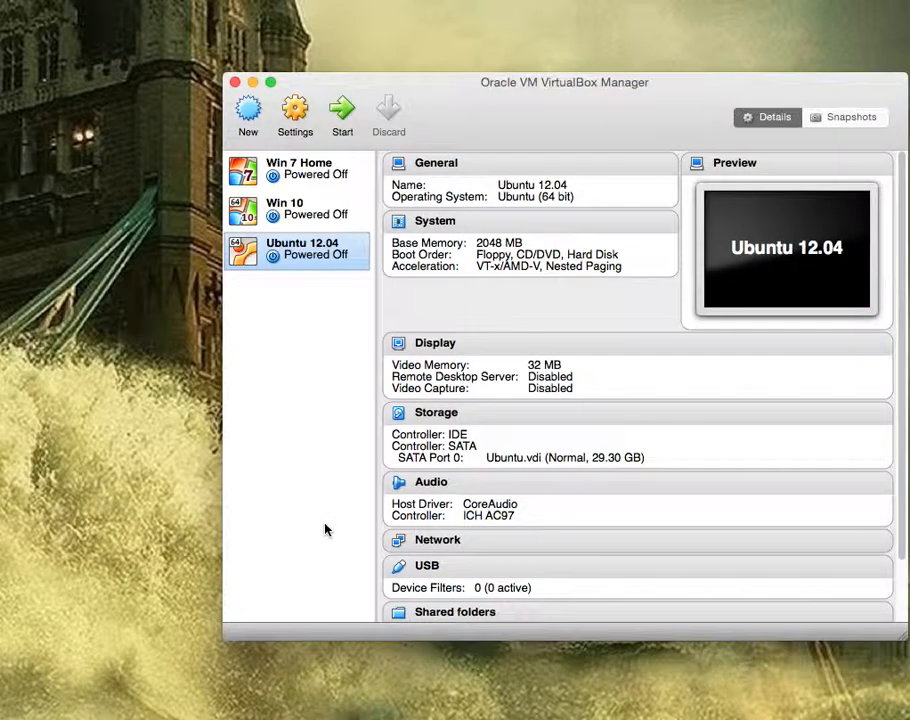
Step: Add an empty CD/DVD drive to the Ubuntu 12.04 IDE controller and save the storage settings
{"action": "left_click", "coordinate": [431, 415]}
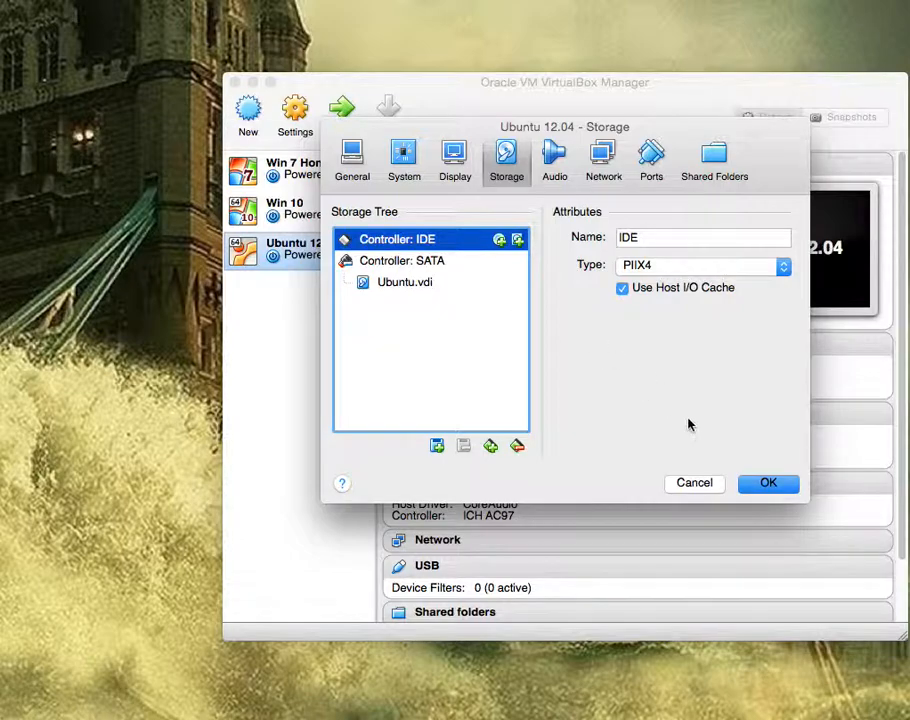
{"action": "left_click", "coordinate": [499, 241]}
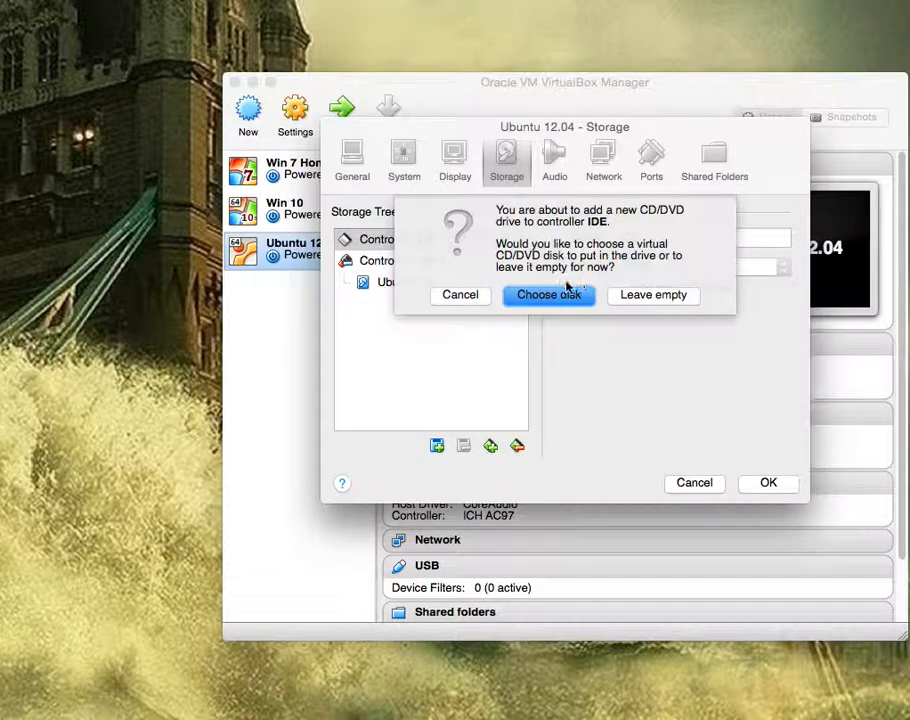
{"action": "left_click", "coordinate": [642, 300]}
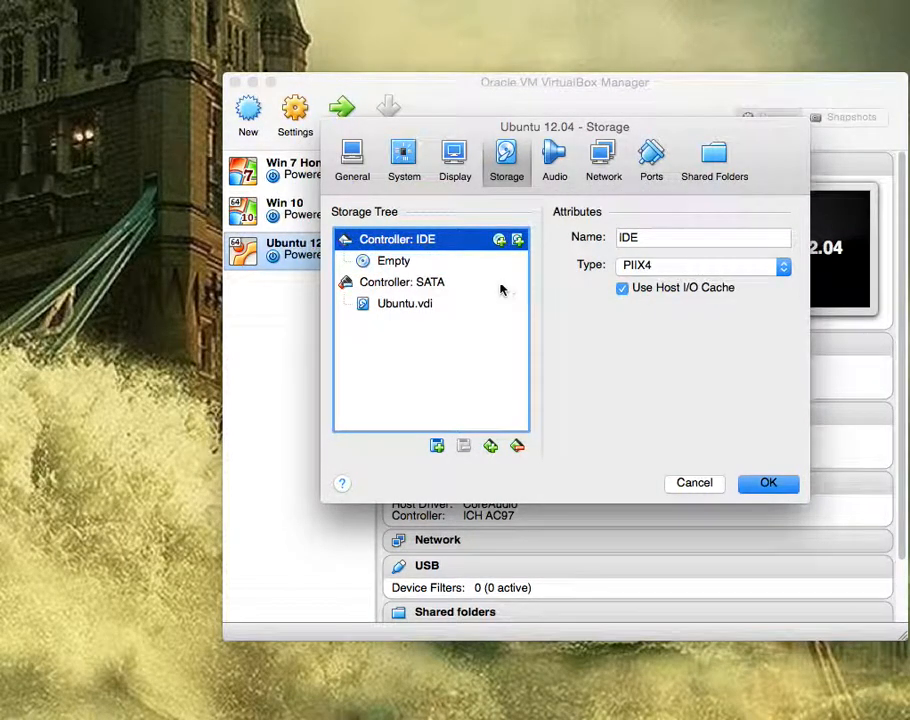
{"action": "left_click", "coordinate": [389, 265]}
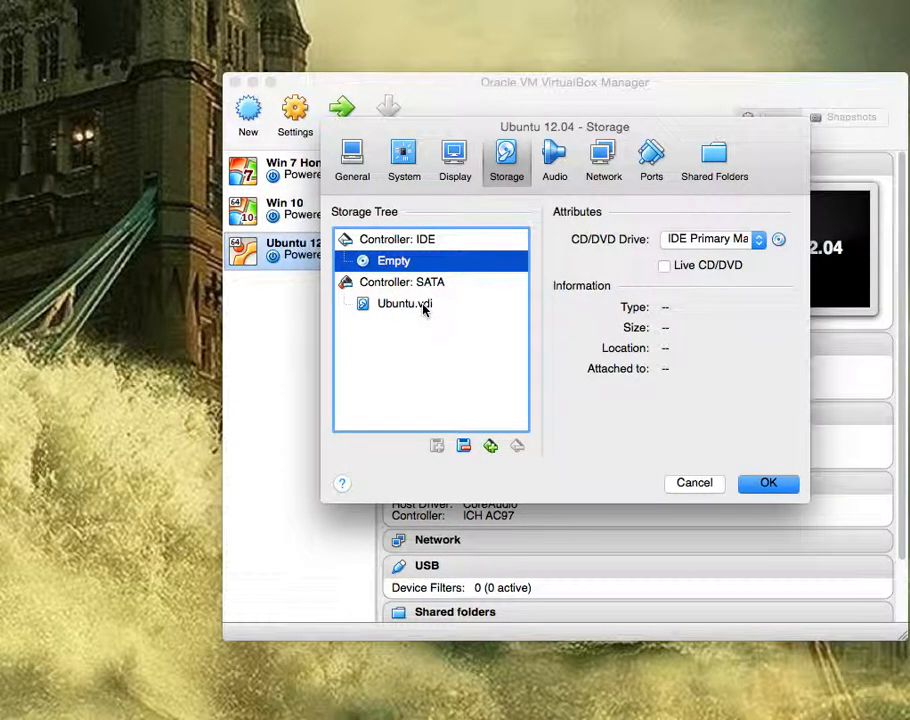
{"action": "left_click", "coordinate": [422, 306]}
{"action": "left_click", "coordinate": [768, 483]}
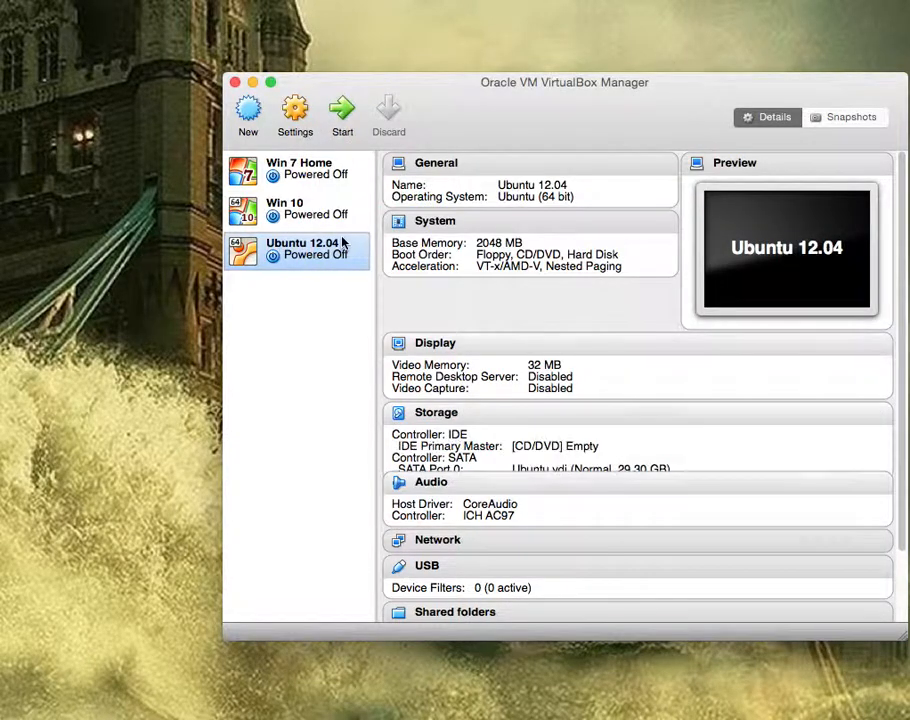
Step: Review the storage settings of Win 7 Home and Win 10, including the Win 10 CD/DVD drive's IDE slot, without changing them
{"action": "left_click", "coordinate": [305, 175]}
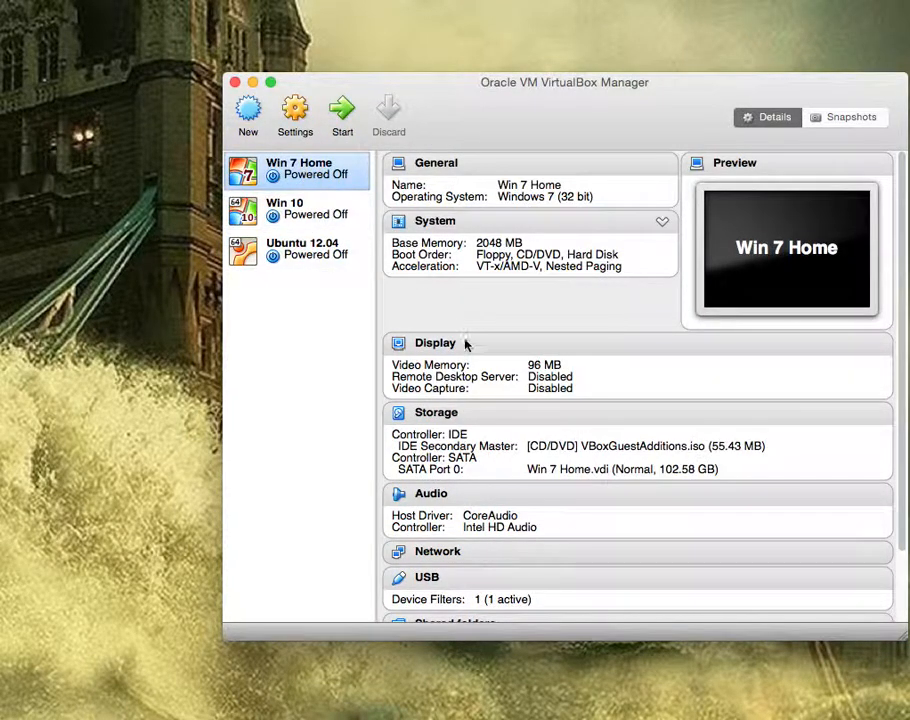
{"action": "left_click", "coordinate": [435, 412]}
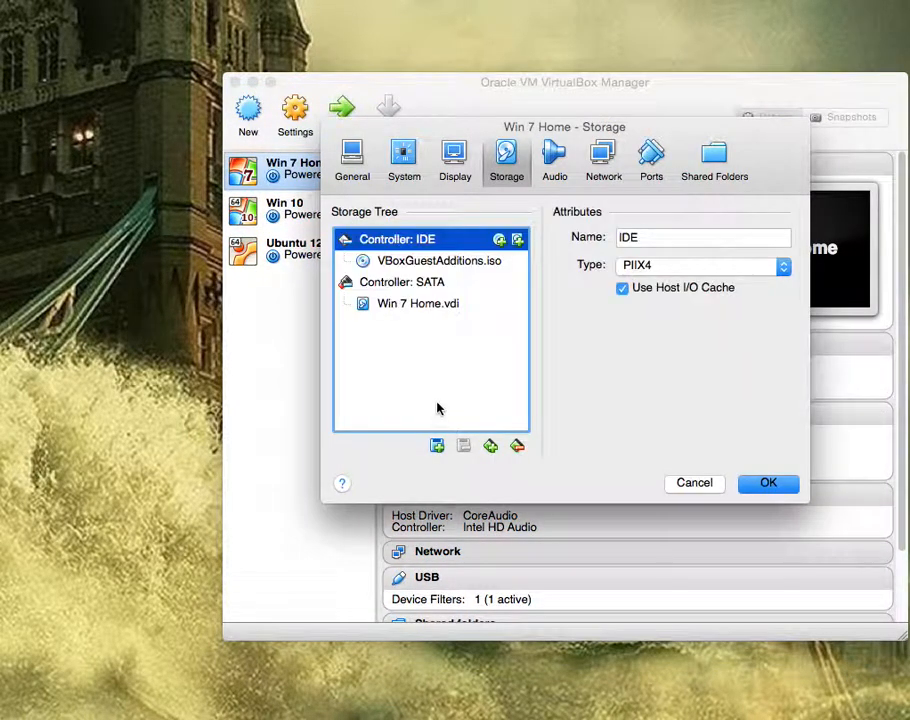
{"action": "left_click", "coordinate": [691, 484]}
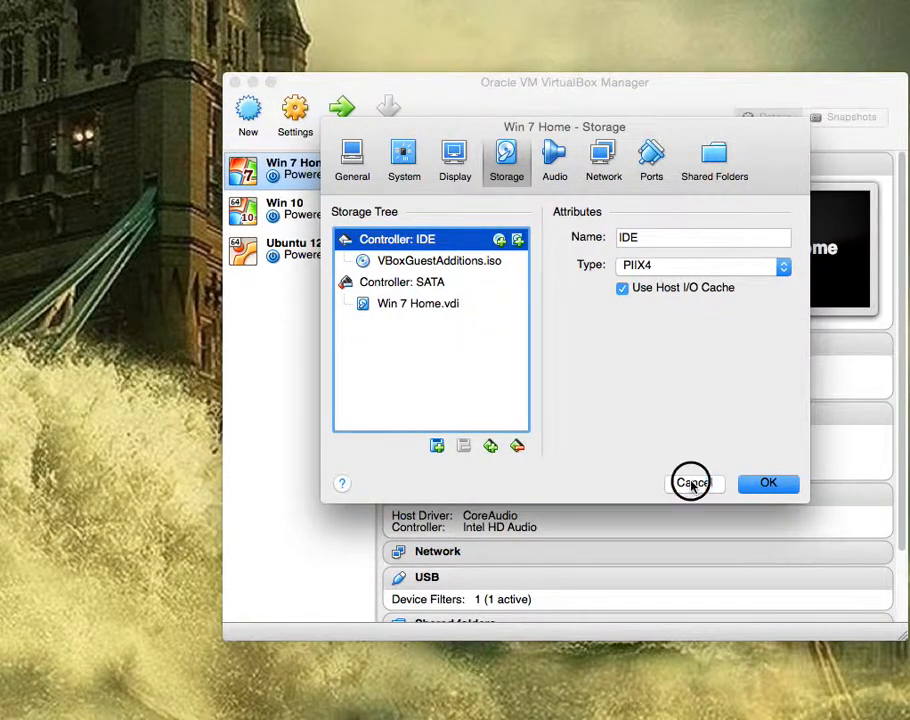
{"action": "left_click", "coordinate": [310, 218]}
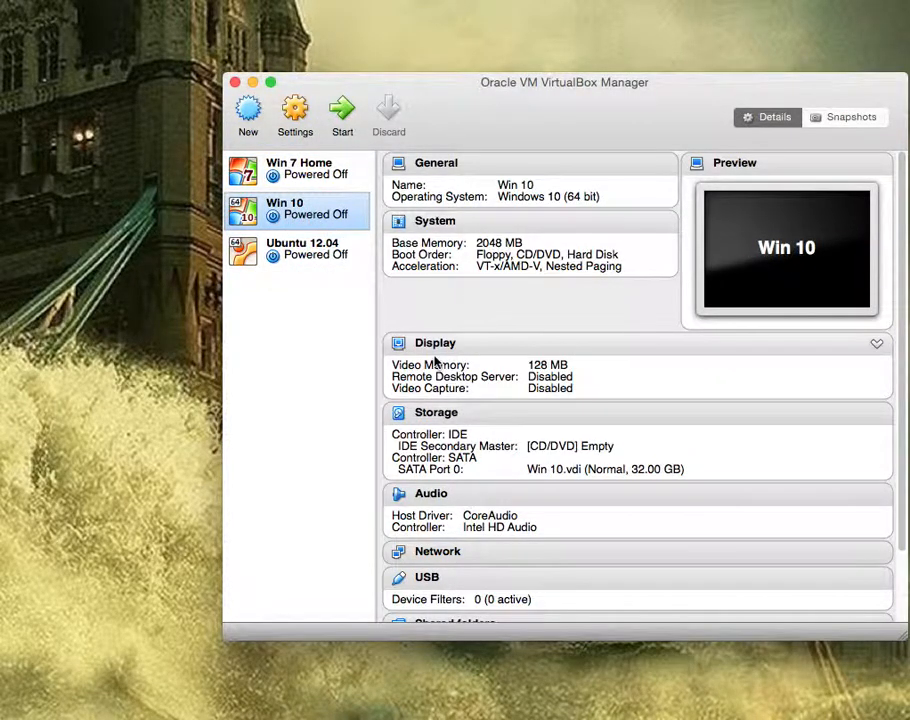
{"action": "left_click", "coordinate": [432, 422]}
{"action": "left_click", "coordinate": [415, 264]}
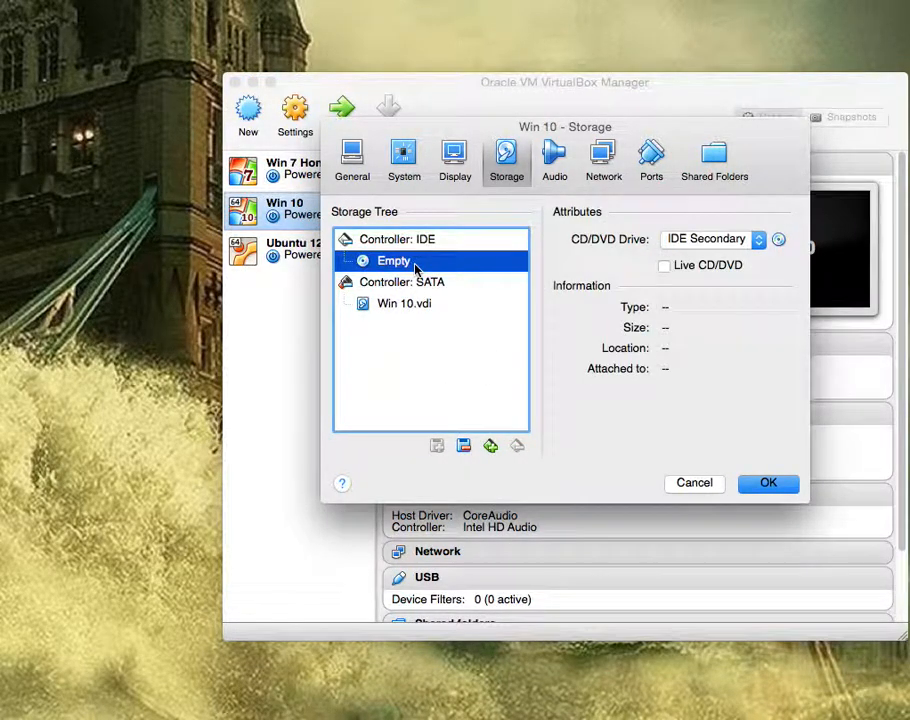
{"action": "left_click", "coordinate": [758, 239]}
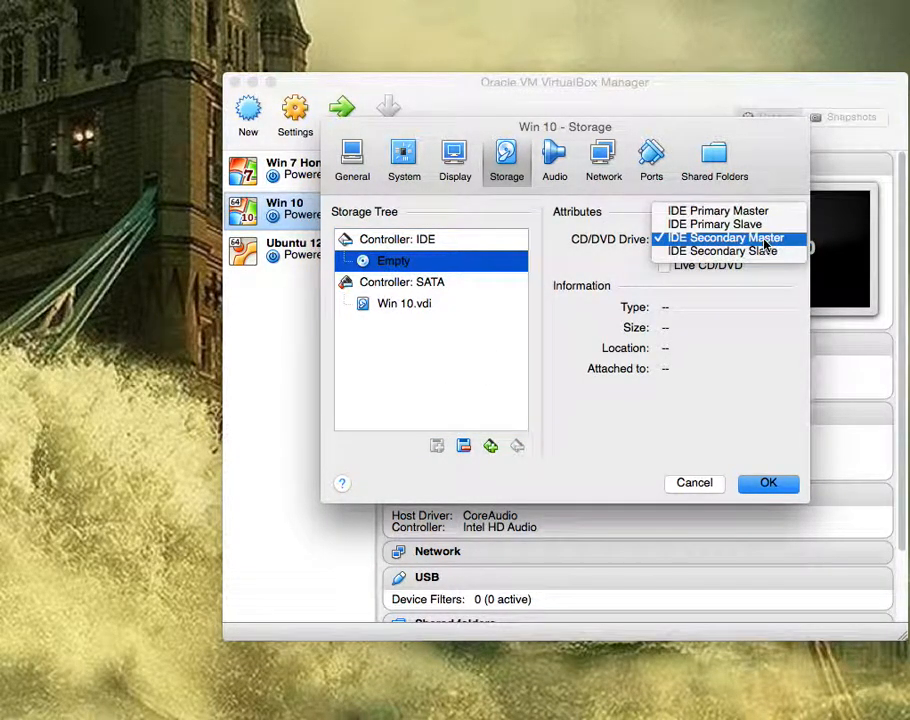
{"action": "left_click", "coordinate": [705, 487]}
{"action": "left_click", "coordinate": [693, 487]}
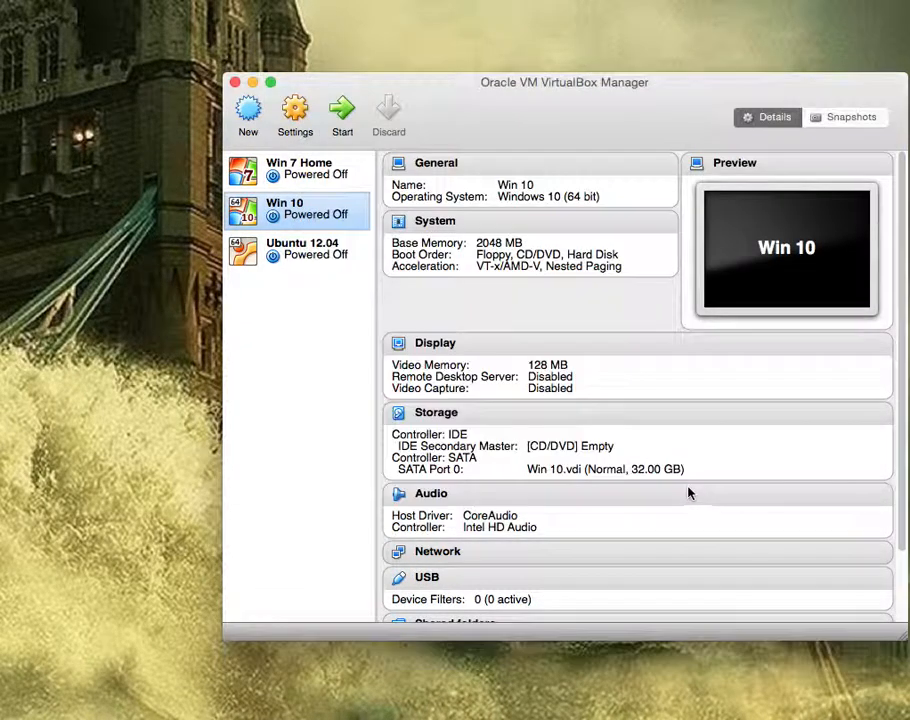
Step: Move the empty CD/DVD drive of Ubuntu 12.04 to the IDE Secondary Master slot and save the storage settings
{"action": "left_click", "coordinate": [320, 258]}
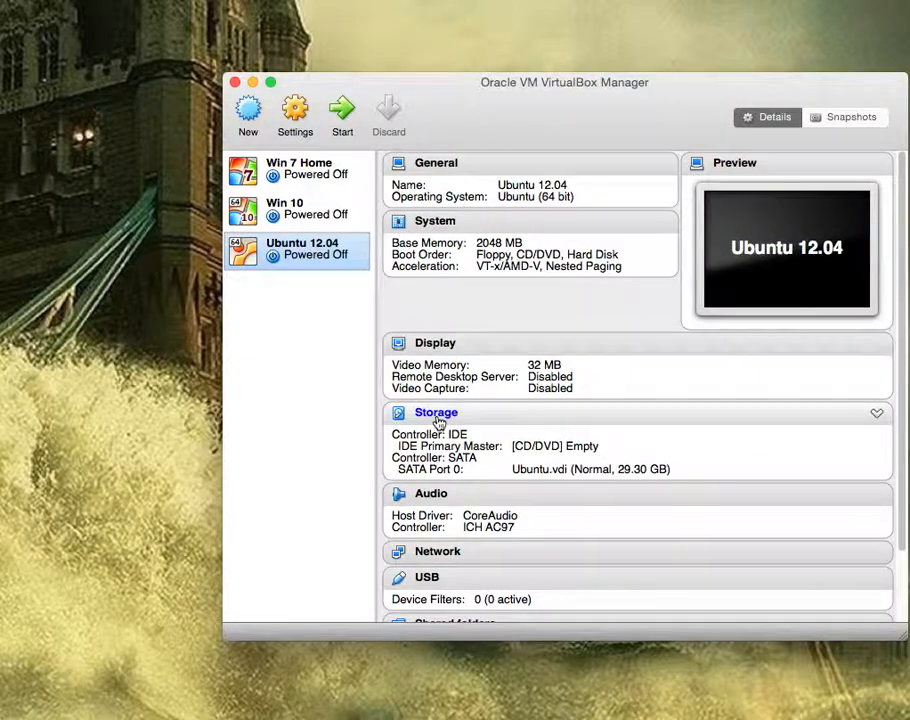
{"action": "left_click", "coordinate": [437, 420]}
{"action": "left_click", "coordinate": [372, 260]}
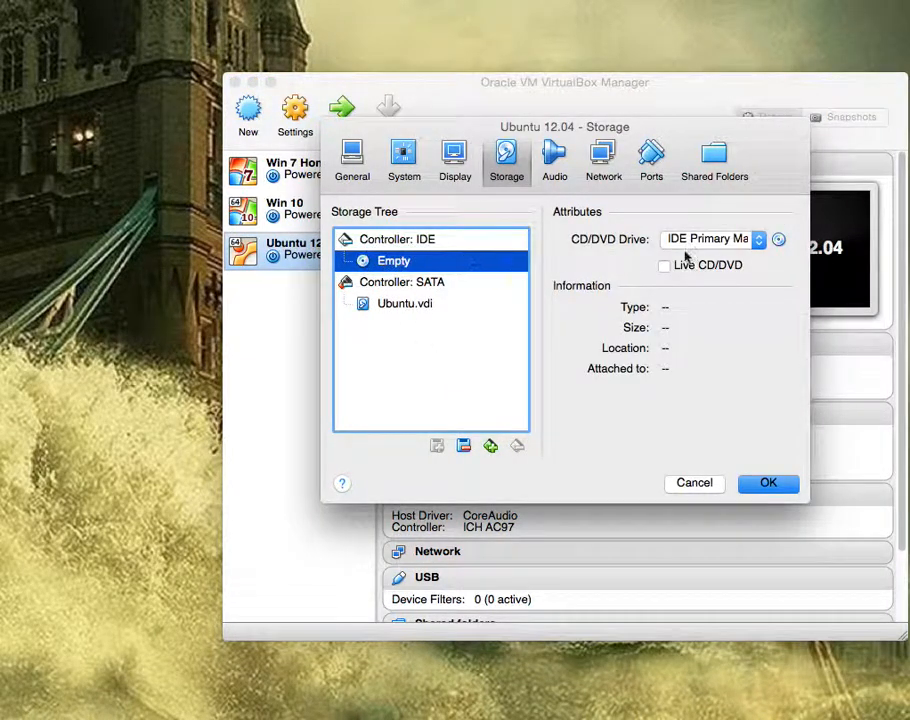
{"action": "left_click", "coordinate": [757, 239]}
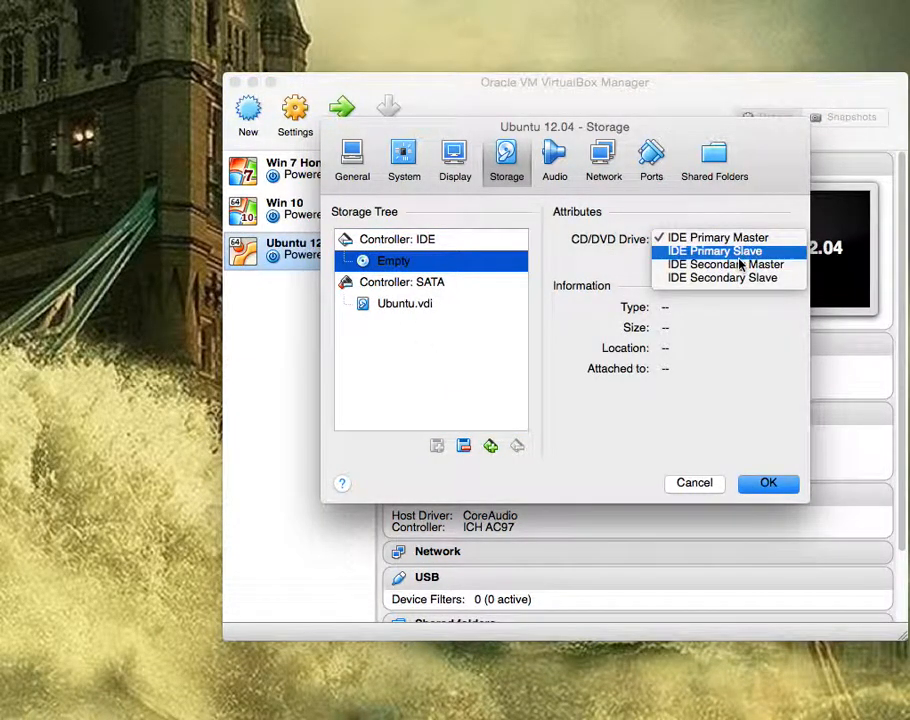
{"action": "left_click", "coordinate": [741, 265]}
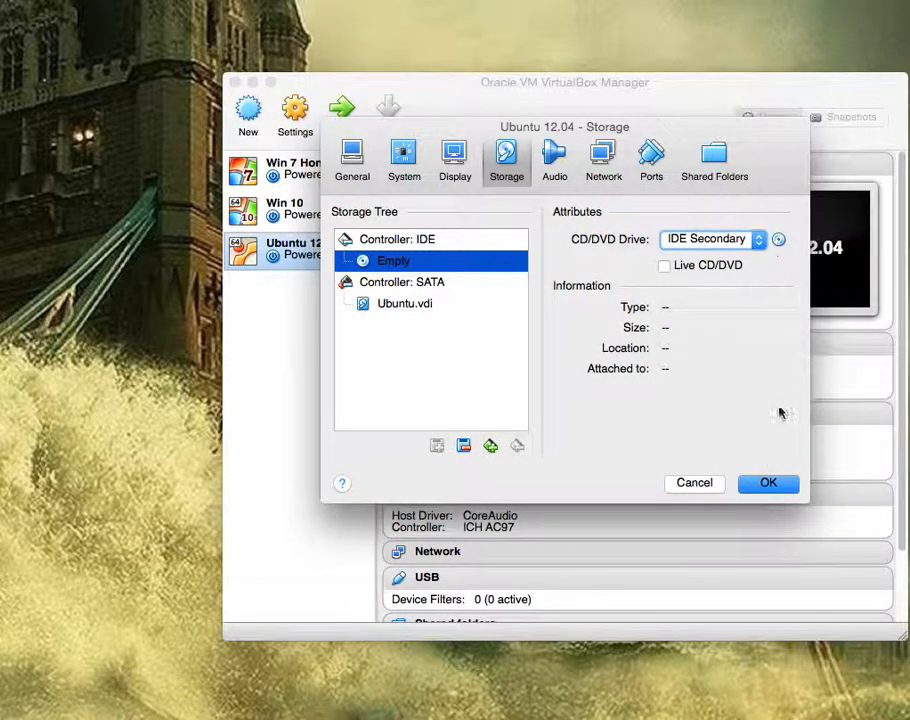
{"action": "left_click", "coordinate": [768, 482]}
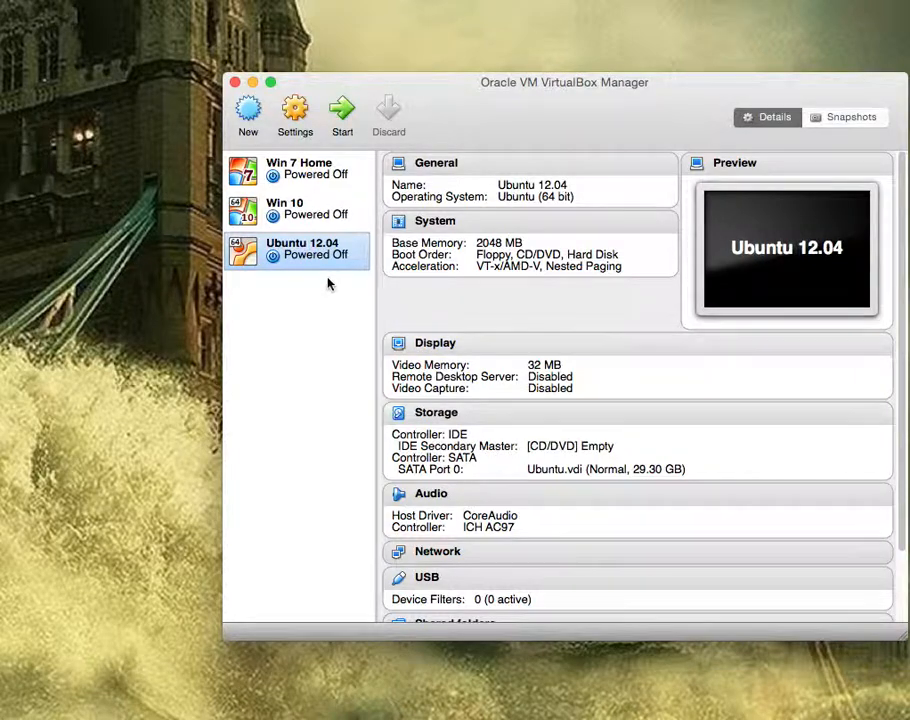
Step: Review the Ubuntu.vdi disk details and the empty CD/DVD drive's IDE slot in the Ubuntu 12.04 storage settings
{"action": "left_click", "coordinate": [406, 413]}
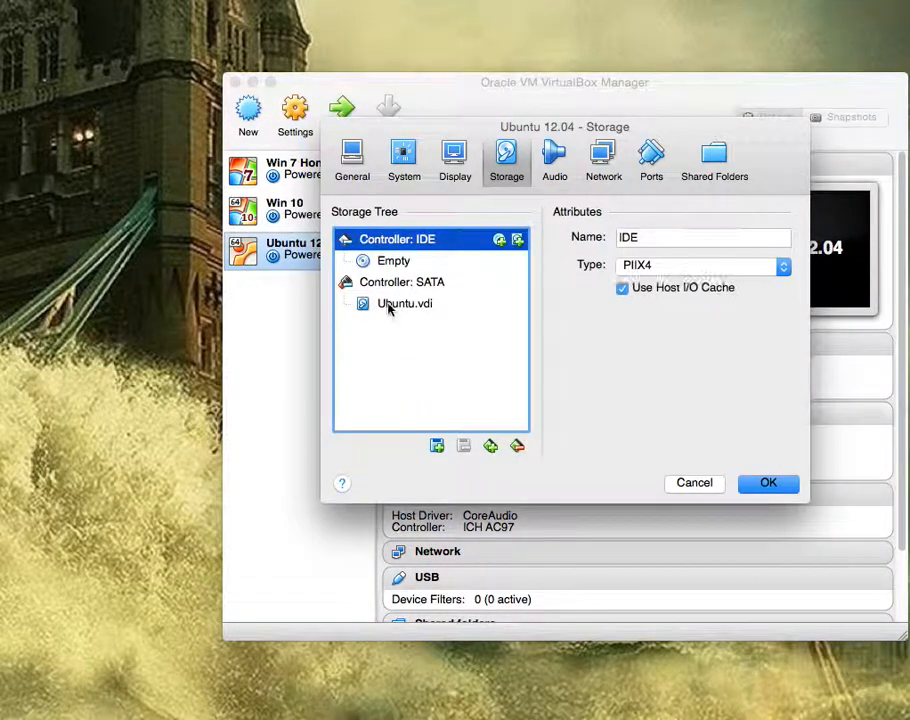
{"action": "left_click", "coordinate": [386, 304]}
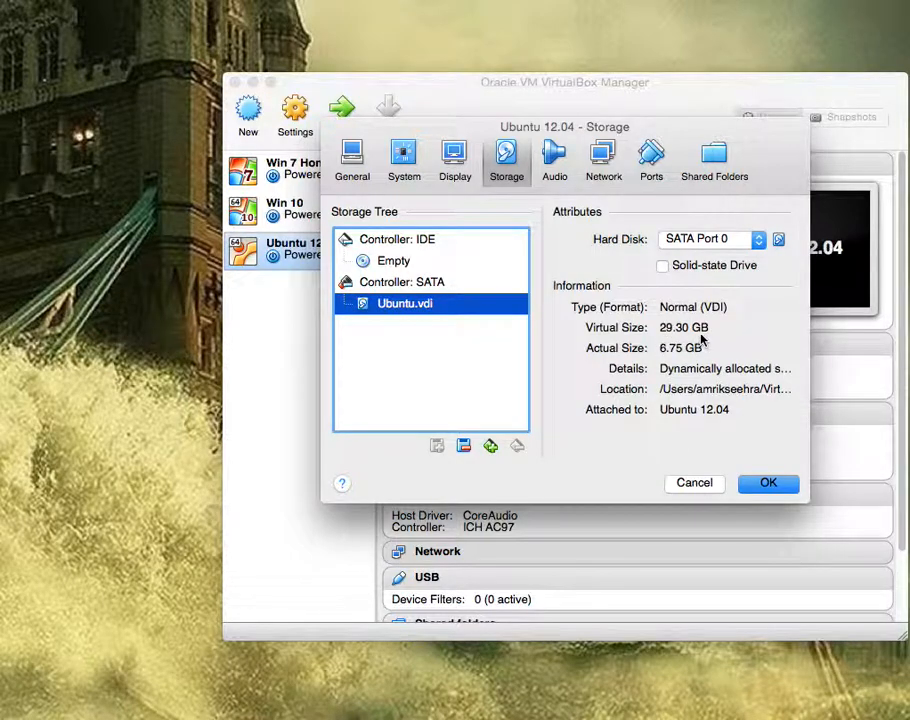
{"action": "left_click", "coordinate": [388, 261]}
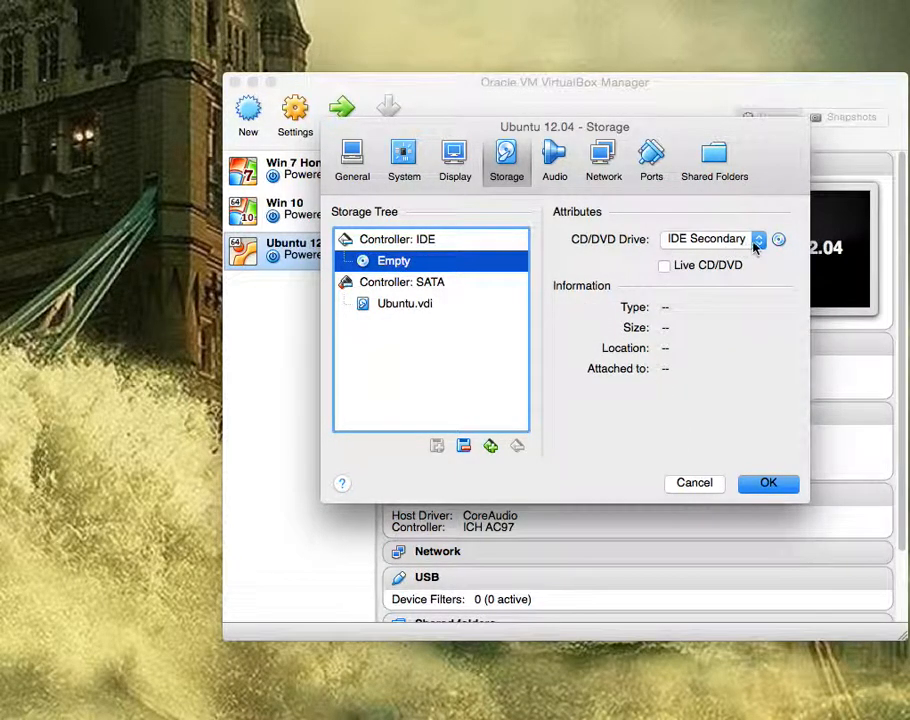
{"action": "left_click", "coordinate": [757, 244]}
{"action": "left_click", "coordinate": [757, 487]}
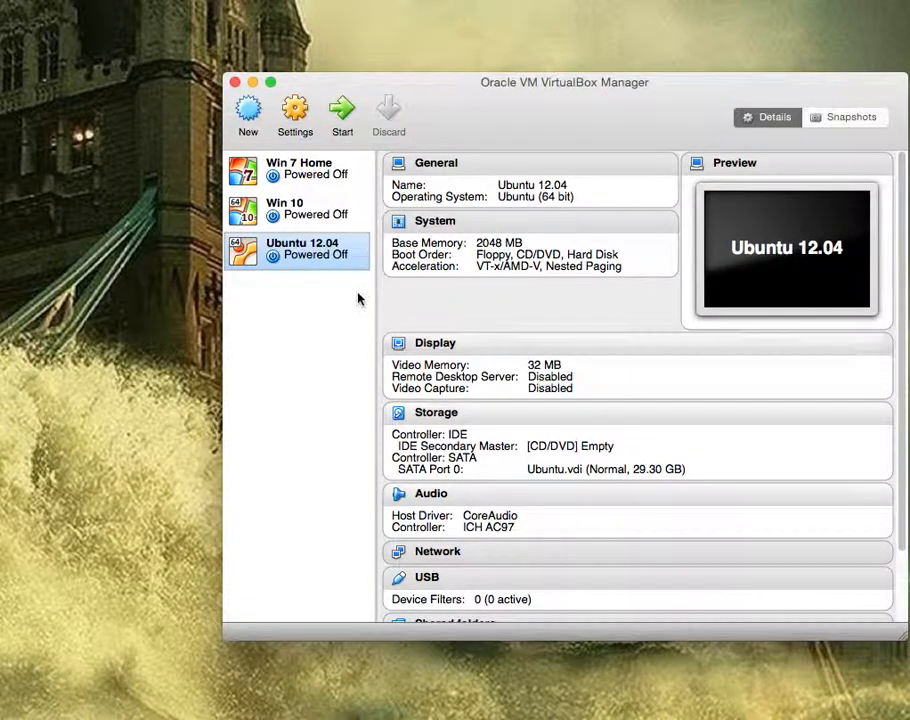
Step: Start the Ubuntu 12.04 virtual machine, log in with the account password and dismiss the mouse pointer integration notice
{"action": "left_click", "coordinate": [342, 110]}
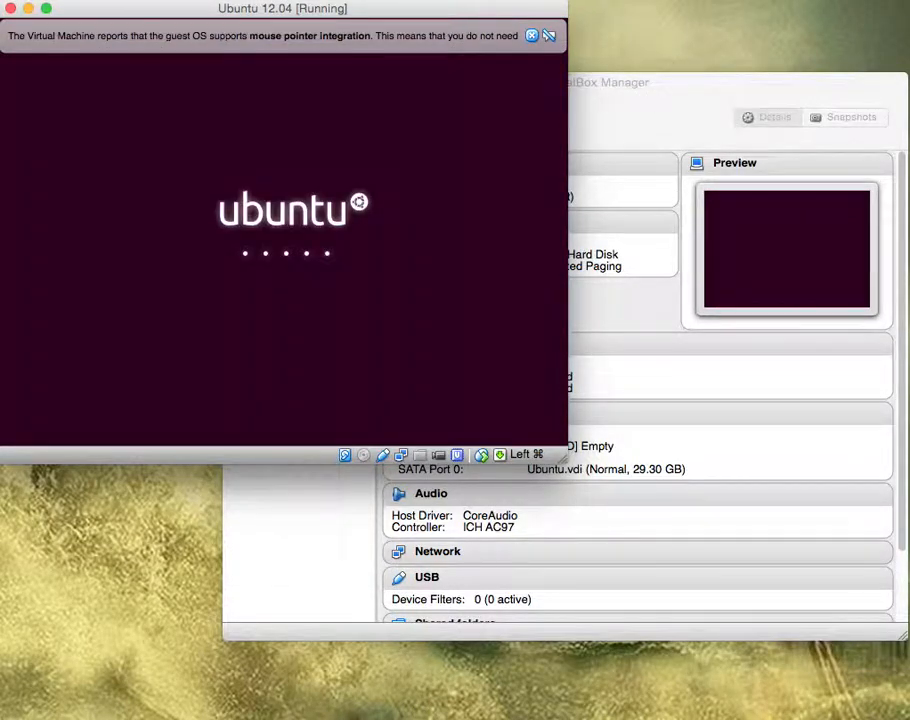
{"action": "left_click", "coordinate": [532, 37]}
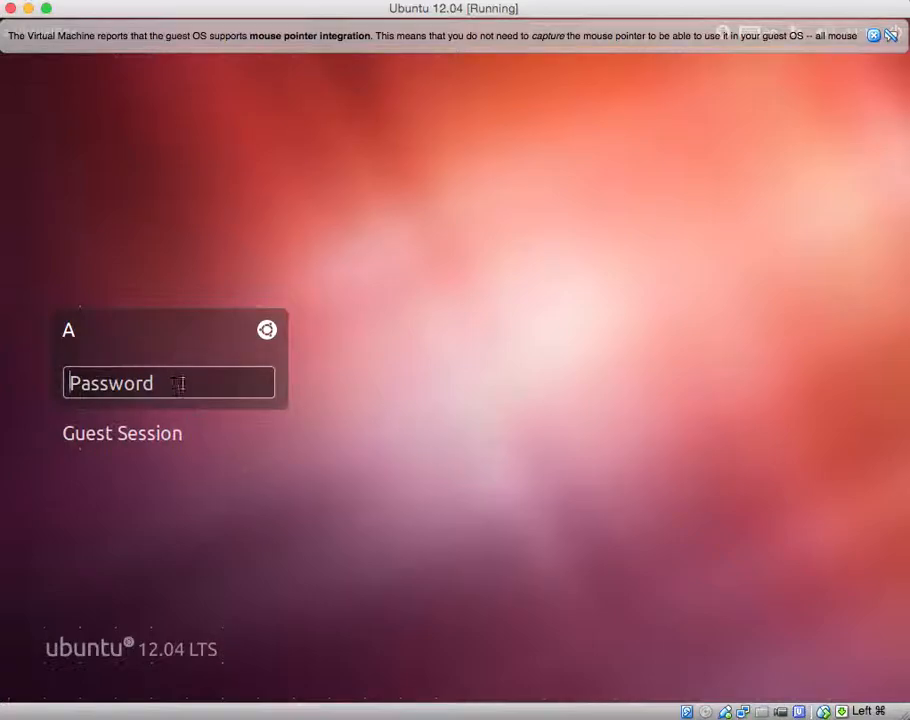
{"action": "type", "text": "••"}
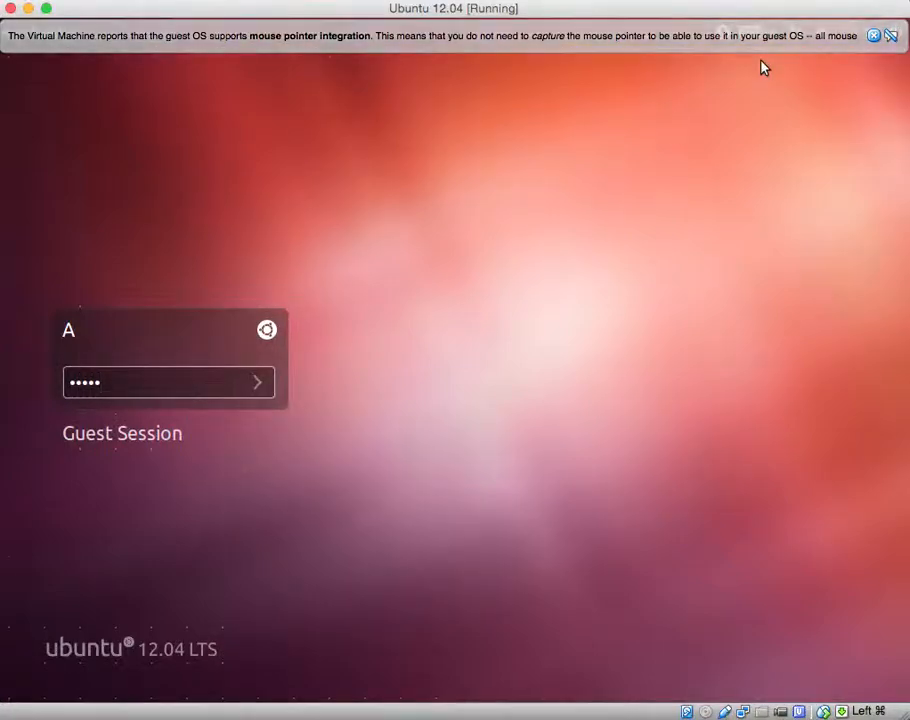
{"action": "key", "text": "Return"}
{"action": "left_click", "coordinate": [873, 35]}
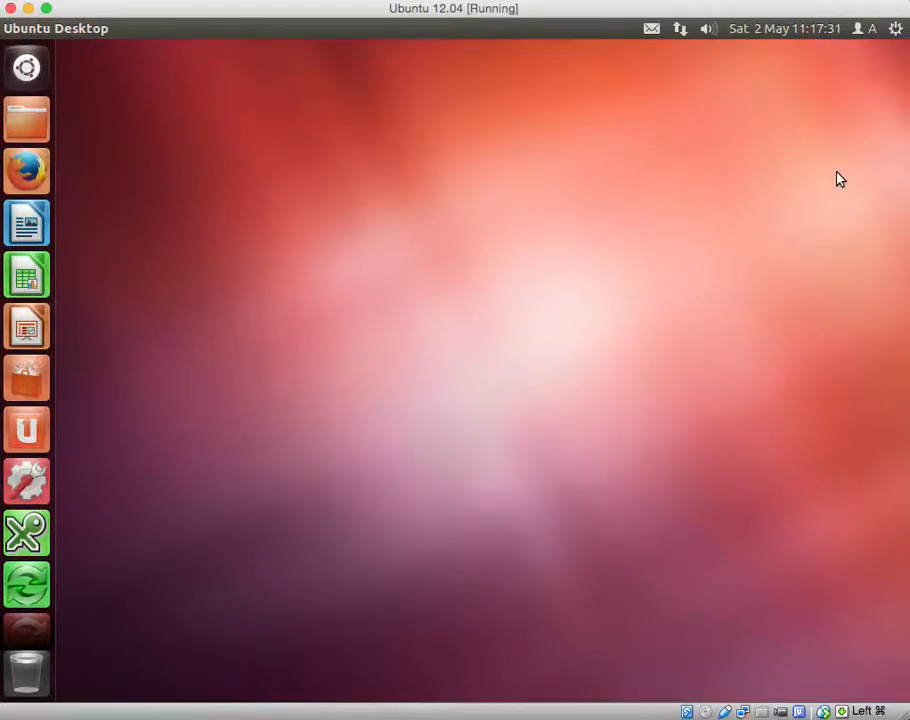
{"action": "left_click", "coordinate": [893, 30]}
{"action": "mouse_move", "coordinate": [862, 28]}
{"action": "mouse_move", "coordinate": [892, 32]}
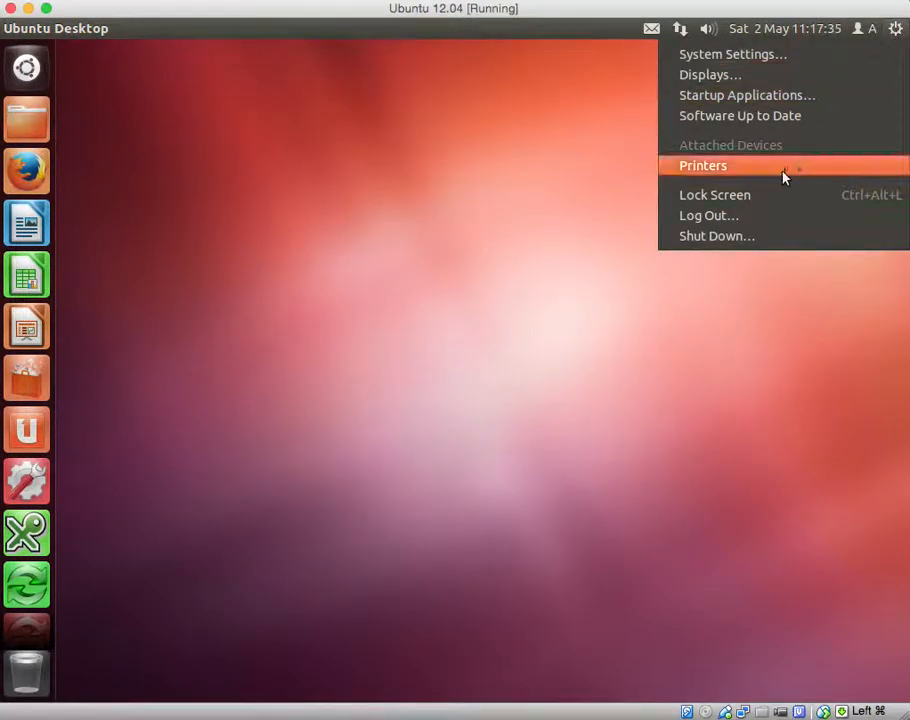
{"action": "left_click", "coordinate": [716, 237]}
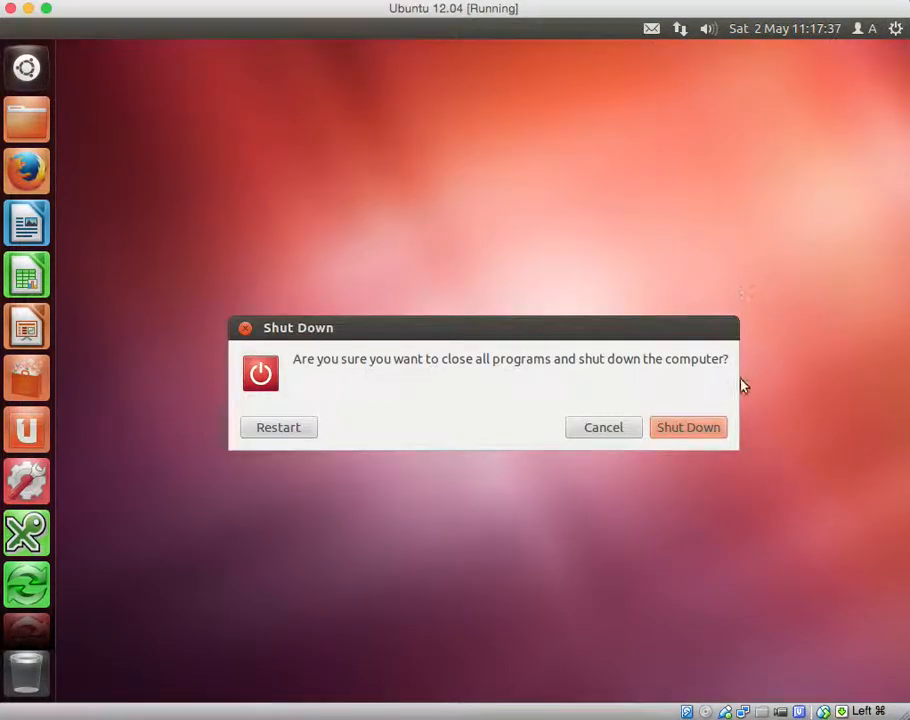
{"action": "left_click", "coordinate": [605, 430]}
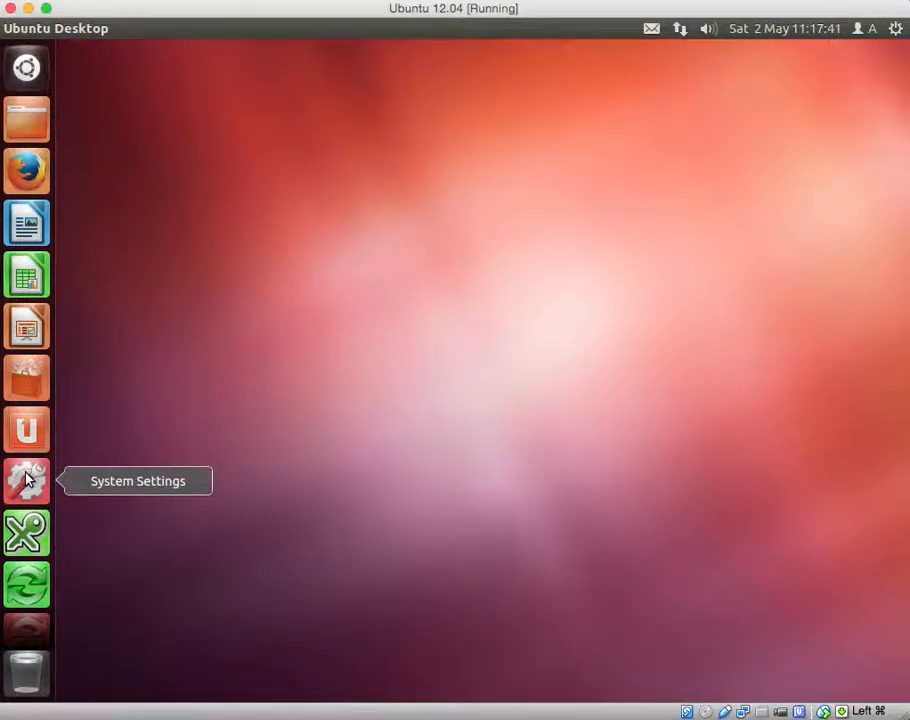
Step: Open GParted in the Ubuntu guest, authenticate with the account password, check the /dev/sda partition sizes and close it
{"action": "left_click", "coordinate": [28, 620]}
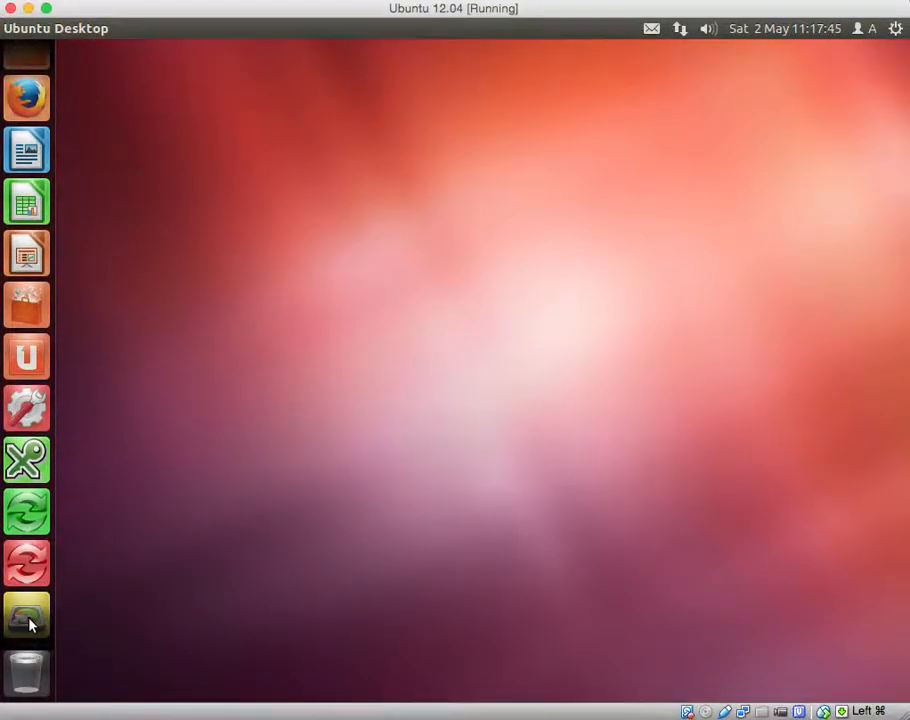
{"action": "type", "text": "******"}
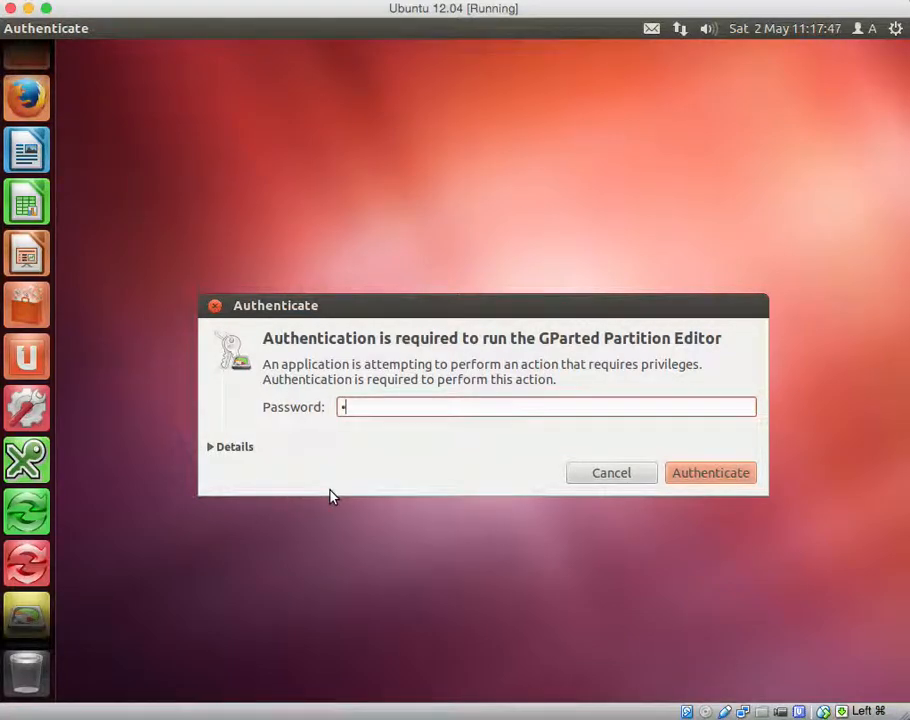
{"action": "key", "text": "Return"}
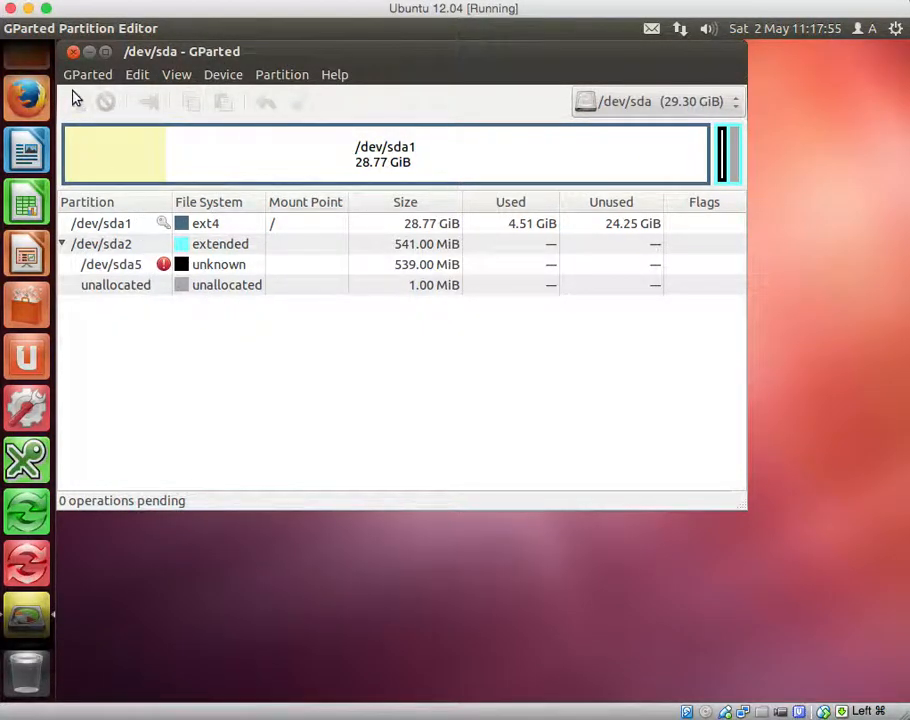
{"action": "left_click", "coordinate": [73, 54]}
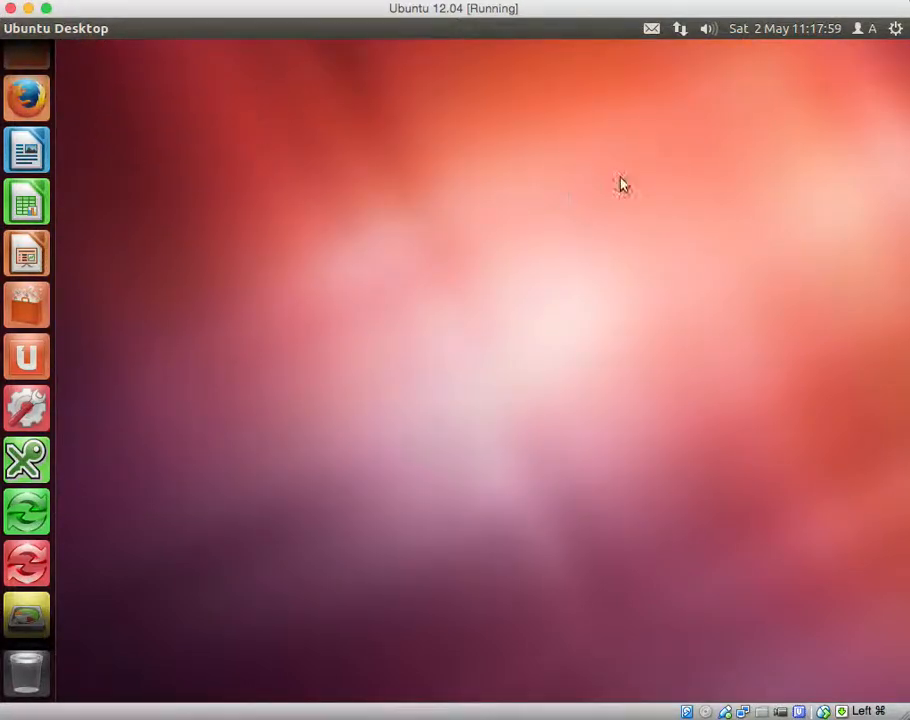
Step: Shut down the Ubuntu 12.04 guest and confirm the shutdown
{"action": "left_click", "coordinate": [893, 33]}
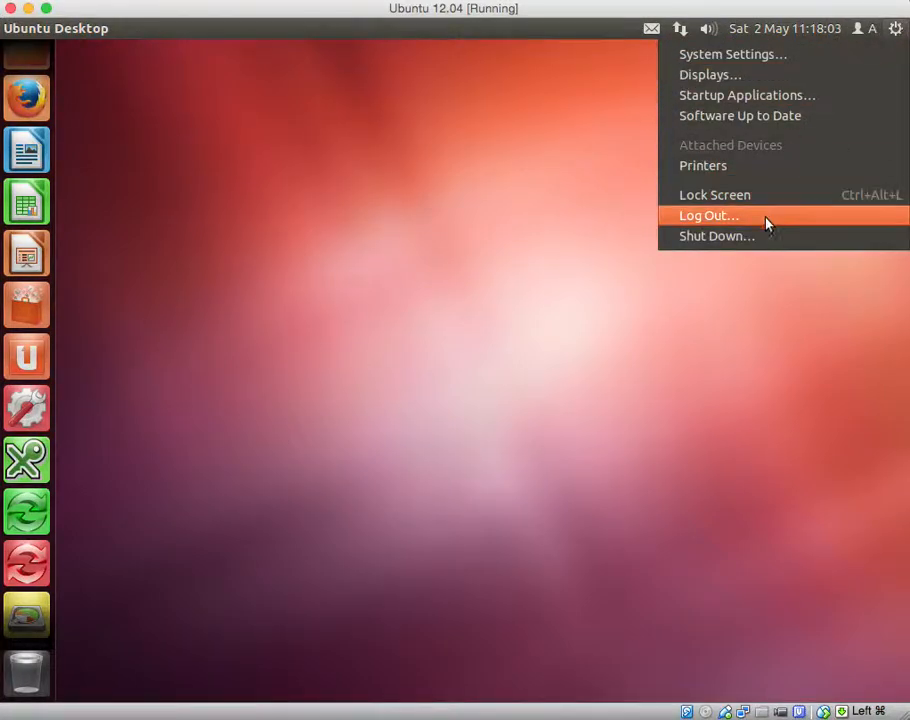
{"action": "left_click", "coordinate": [755, 237]}
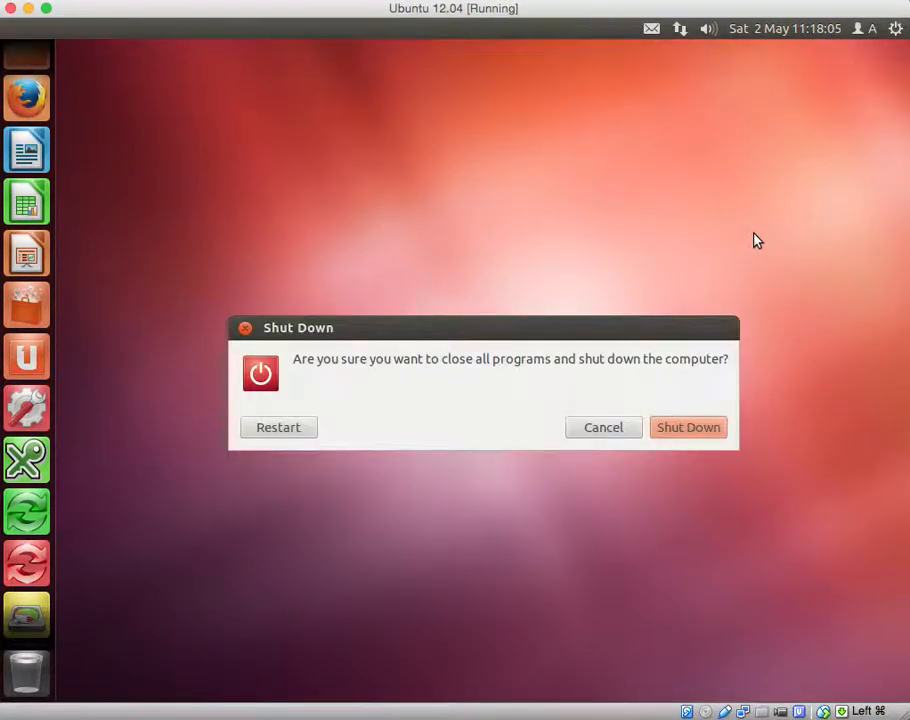
{"action": "left_click", "coordinate": [683, 428]}
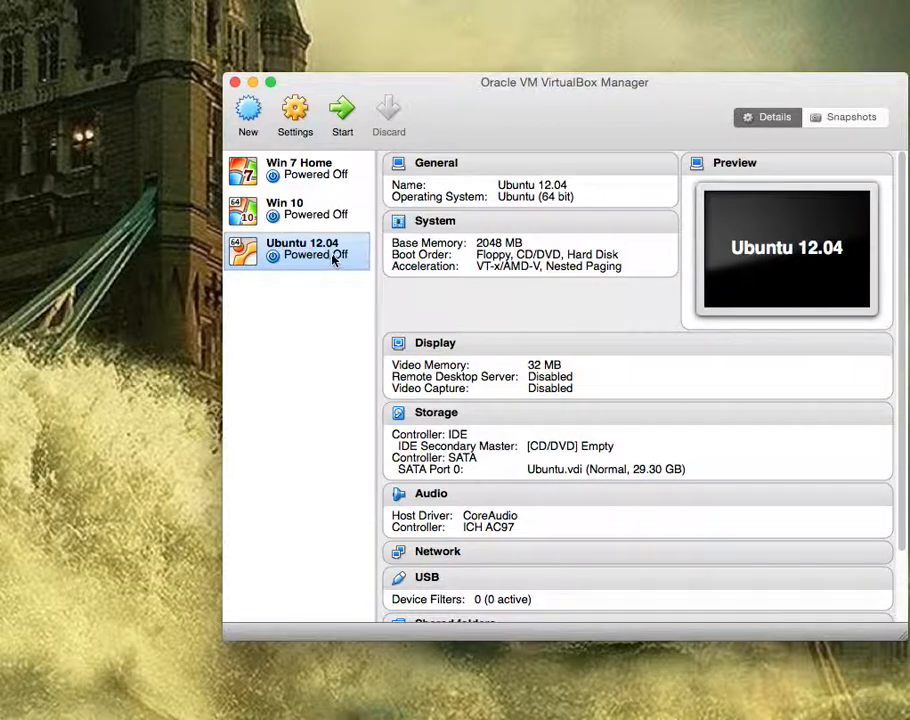
Step: Recheck the Ubuntu 12.04 storage settings, including the virtual and actual size of Ubuntu.vdi, and close them without changes
{"action": "left_click", "coordinate": [436, 412]}
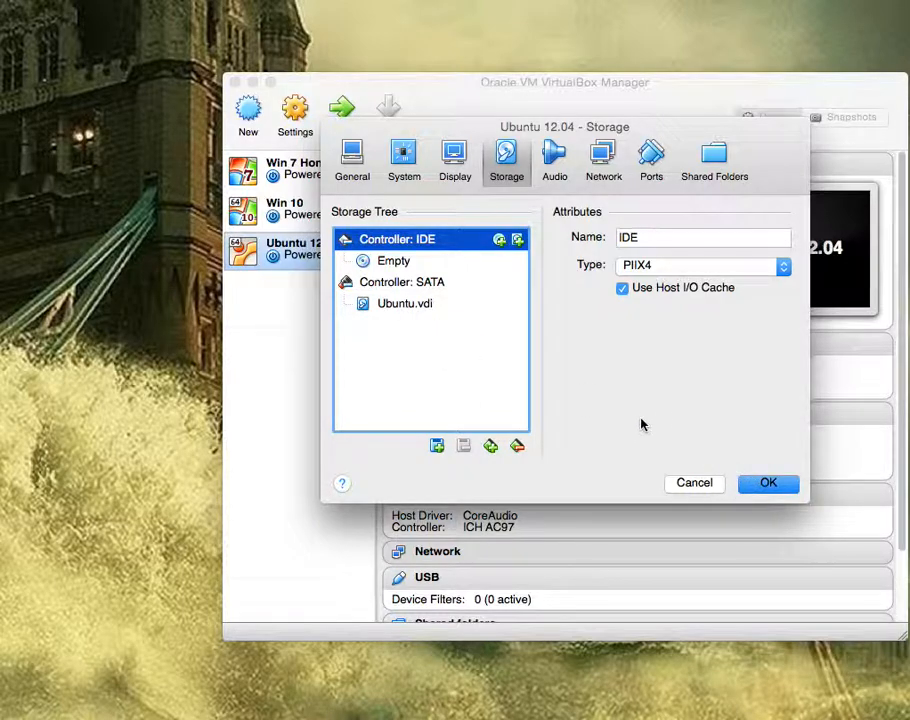
{"action": "left_click", "coordinate": [772, 488]}
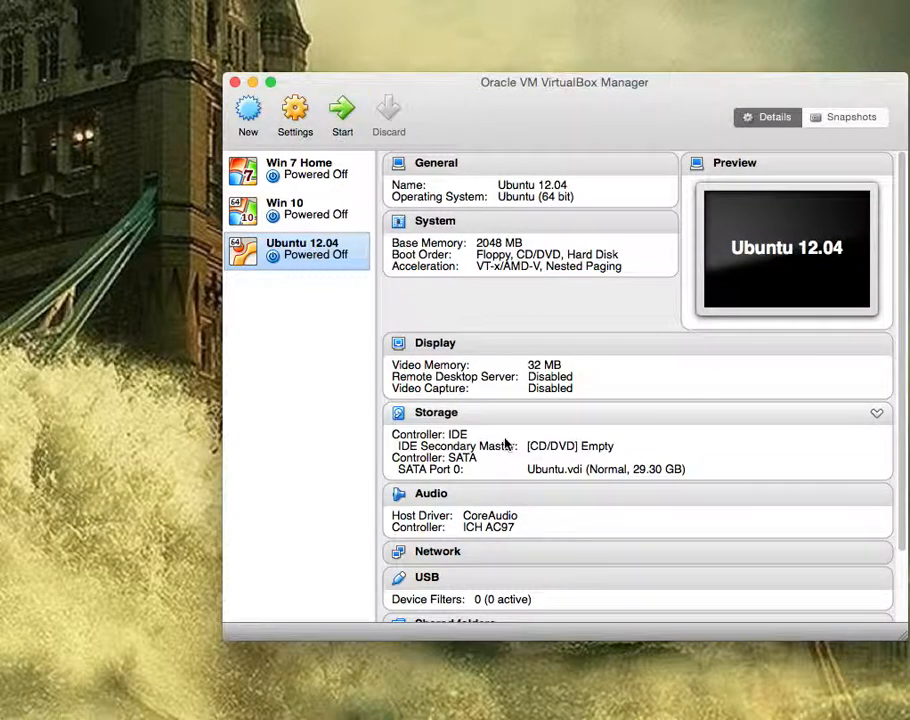
{"action": "left_click", "coordinate": [434, 414]}
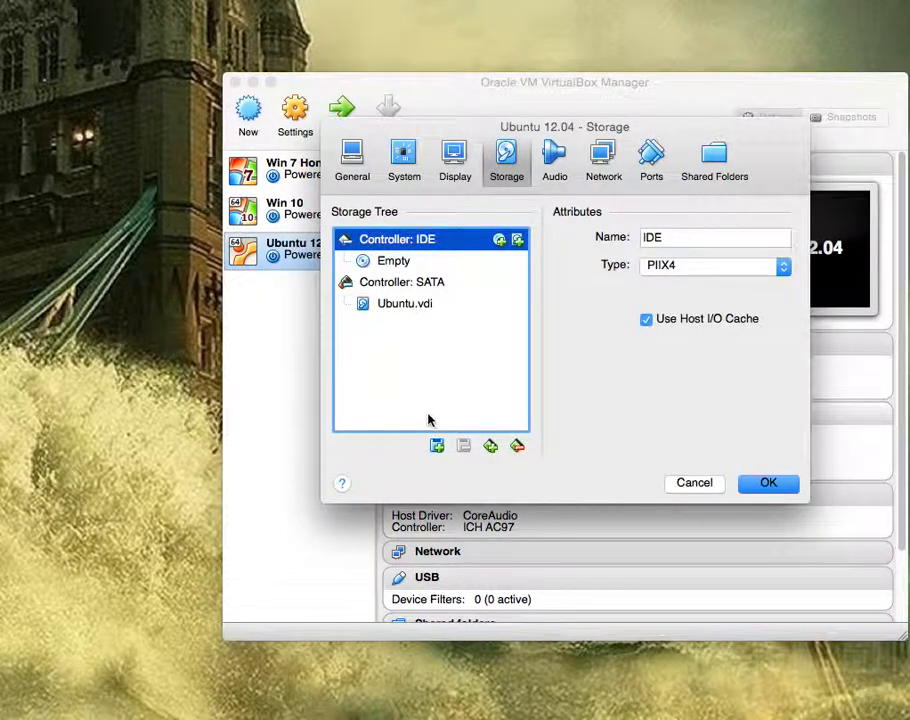
{"action": "left_click", "coordinate": [412, 302]}
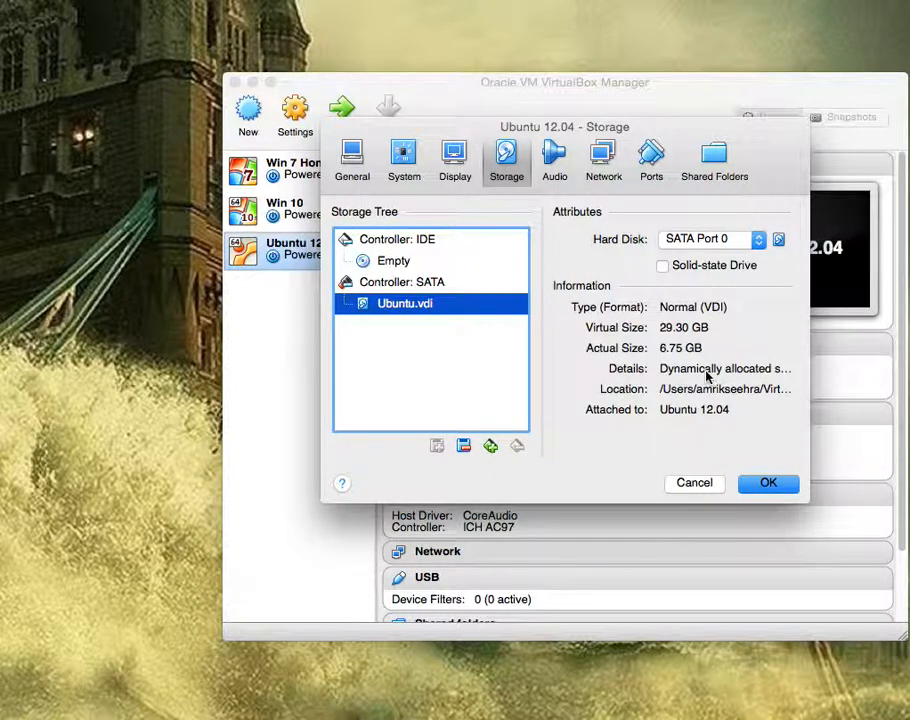
{"action": "left_click", "coordinate": [753, 485]}
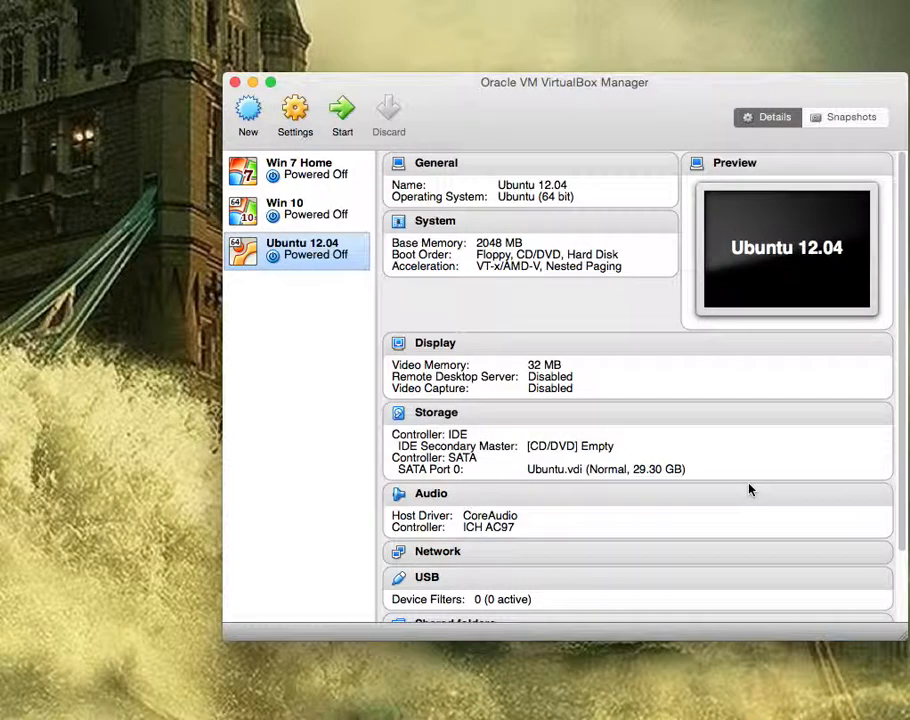